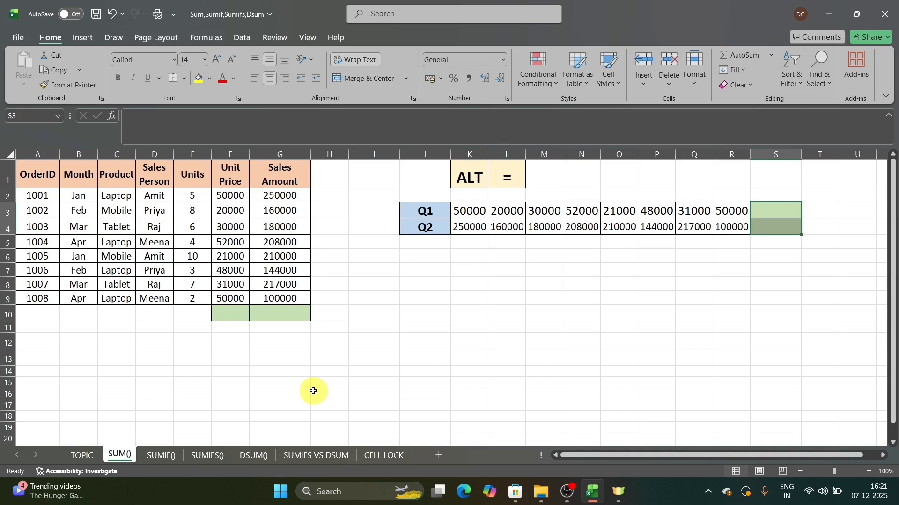
Total the Sales Amount column in cell G10 with a SUM formula over G2:G9
{"action": "left_click", "coordinate": [291, 309]}
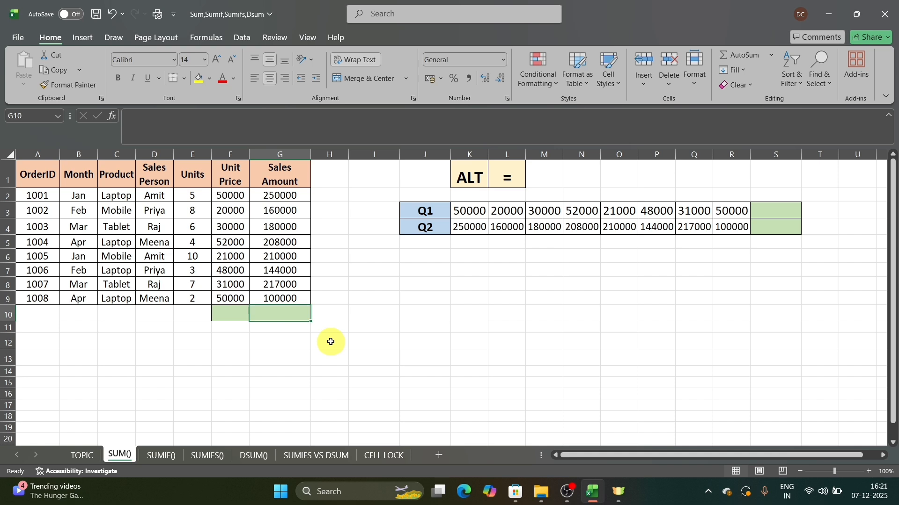
{"action": "type", "text": "=sum"}
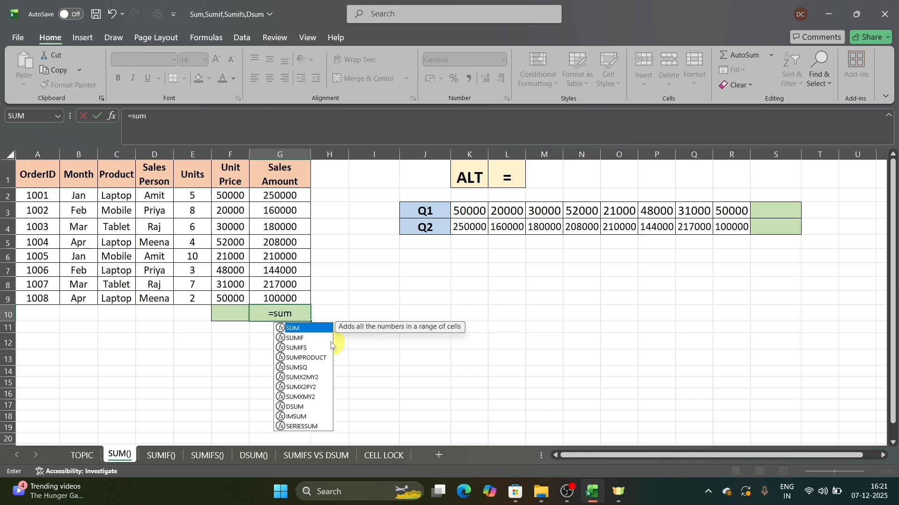
{"action": "type", "text": "("}
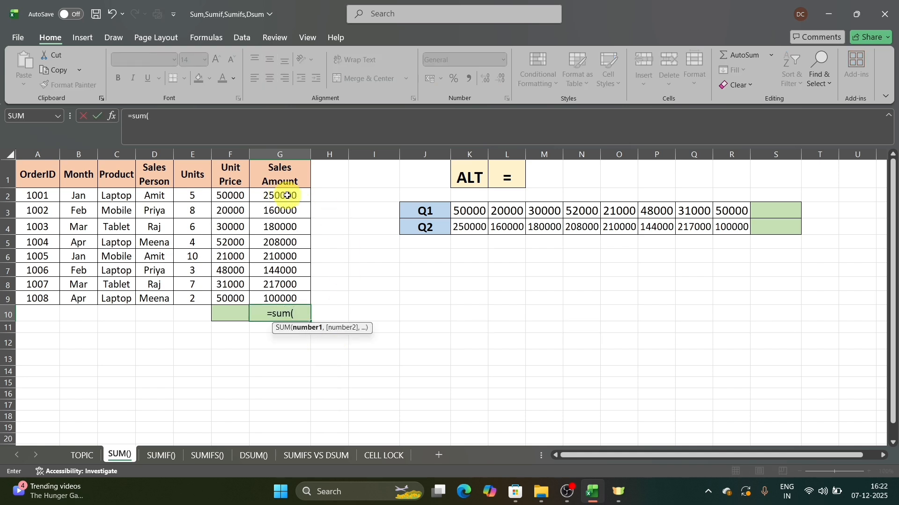
{"action": "left_click_drag", "start_coordinate": [285, 195], "coordinate": [287, 196]}
{"action": "key", "text": "shift+Down"}
{"action": "key", "text": "shift+Down"}
{"action": "key", "text": "shift+Down"}
{"action": "key", "text": "shift+Down"}
{"action": "key", "text": "shift+Down"}
{"action": "key", "text": "shift+Down"}
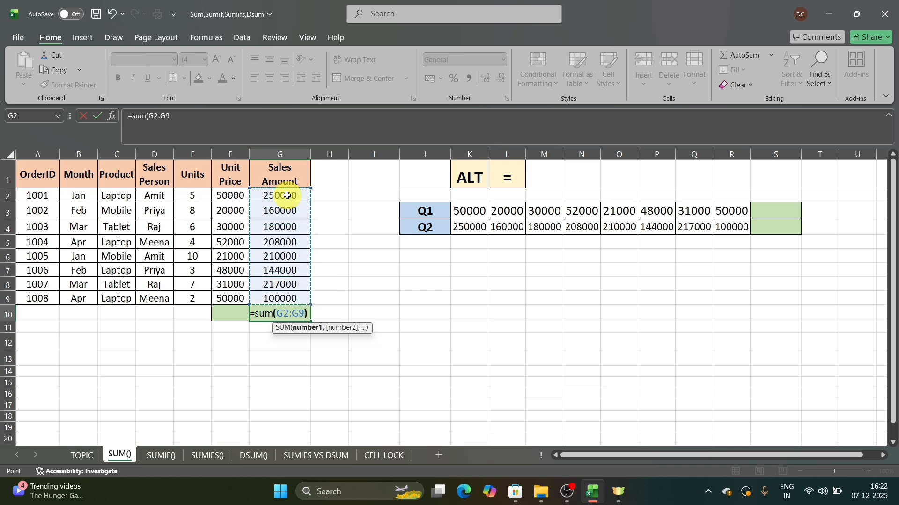
{"action": "key", "text": "Return"}
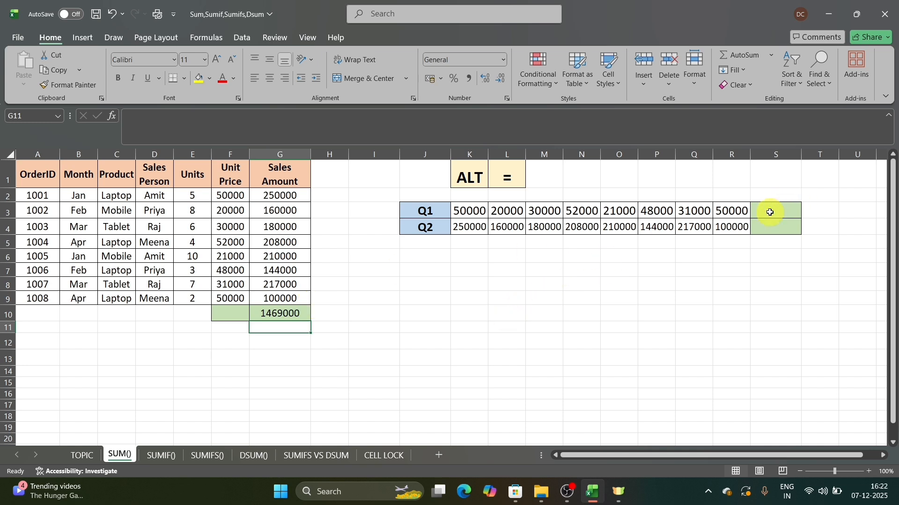
Total the Q1 row in cell S3 with a SUM formula over K3:R3
{"action": "left_click", "coordinate": [770, 212]}
{"action": "type", "text": "=su"}
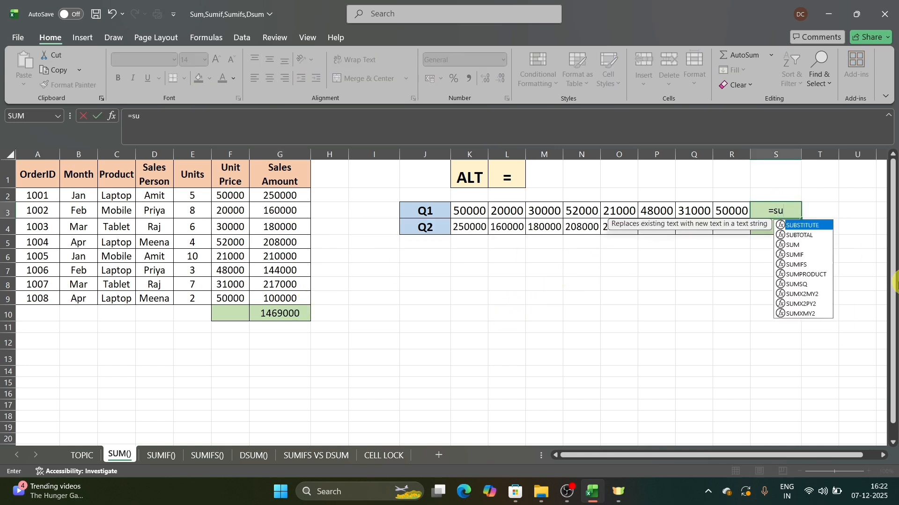
{"action": "type", "text": "mis"}
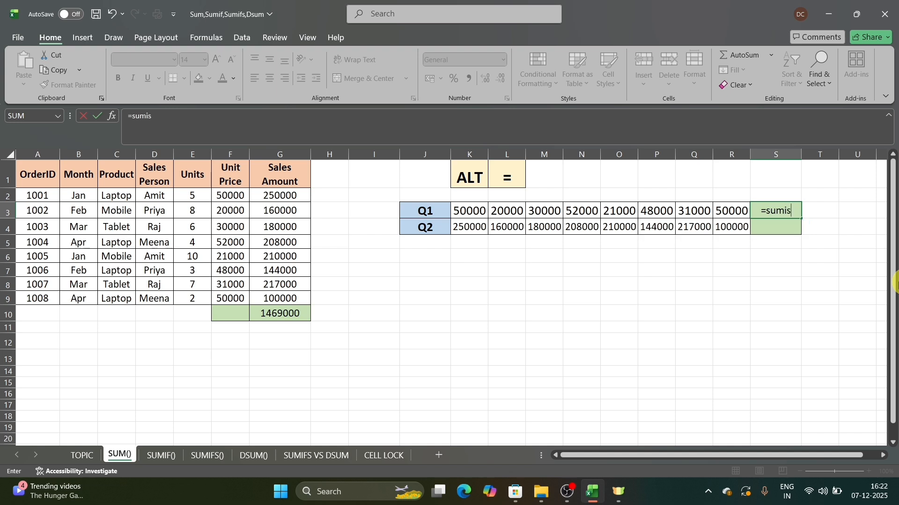
{"action": "key", "text": "BackSpace"}
{"action": "key", "text": "BackSpace"}
{"action": "type", "text": "("}
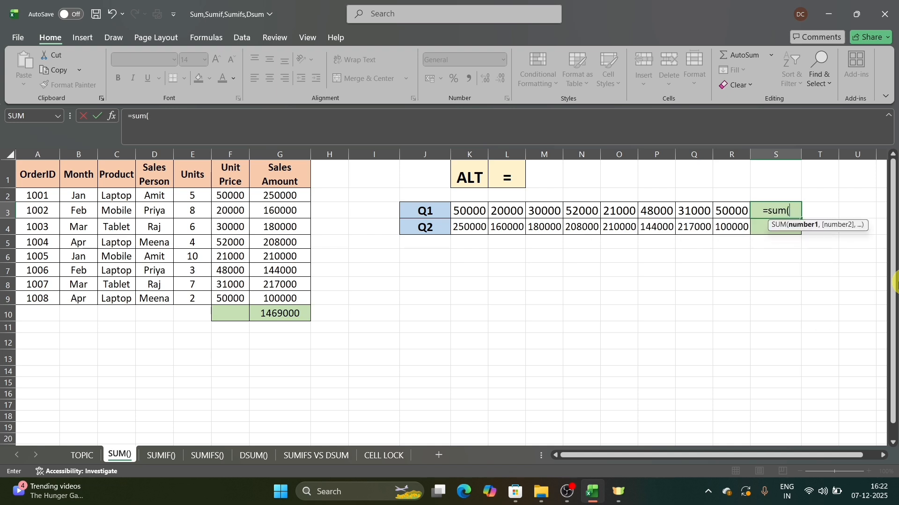
{"action": "left_click", "coordinate": [475, 209]}
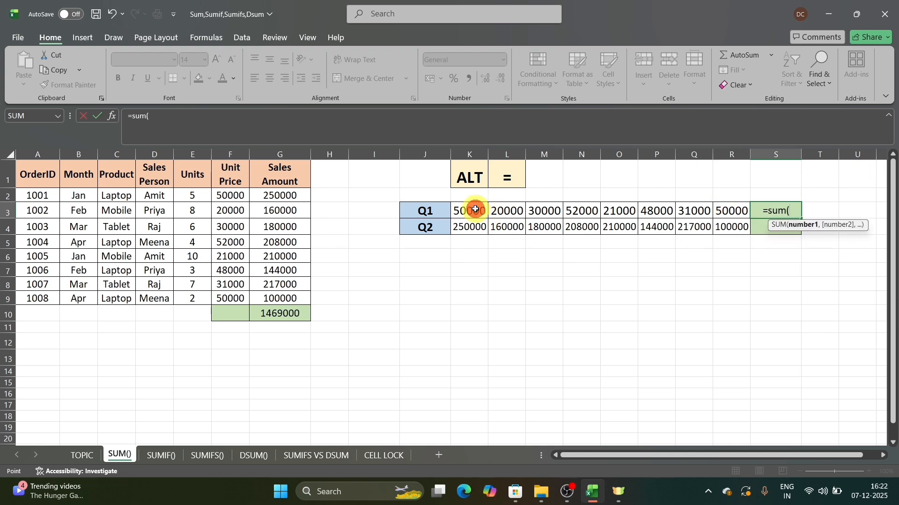
{"action": "key", "text": "shift+Right"}
{"action": "key", "text": "shift+Right"}
{"action": "key", "text": "shift+Right"}
{"action": "key", "text": "shift+Right"}
{"action": "key", "text": "shift+Right"}
{"action": "key", "text": "shift+Right"}
{"action": "key", "text": "shift+Right"}
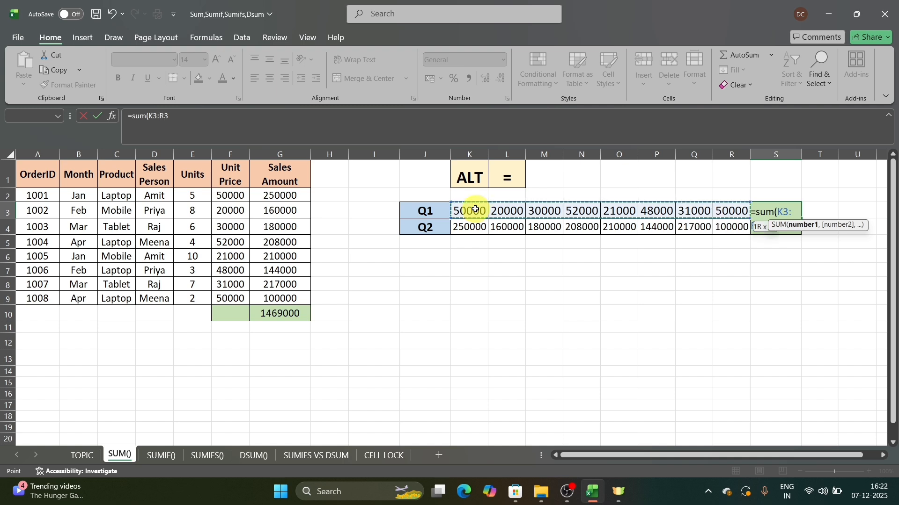
{"action": "key", "text": "Return"}
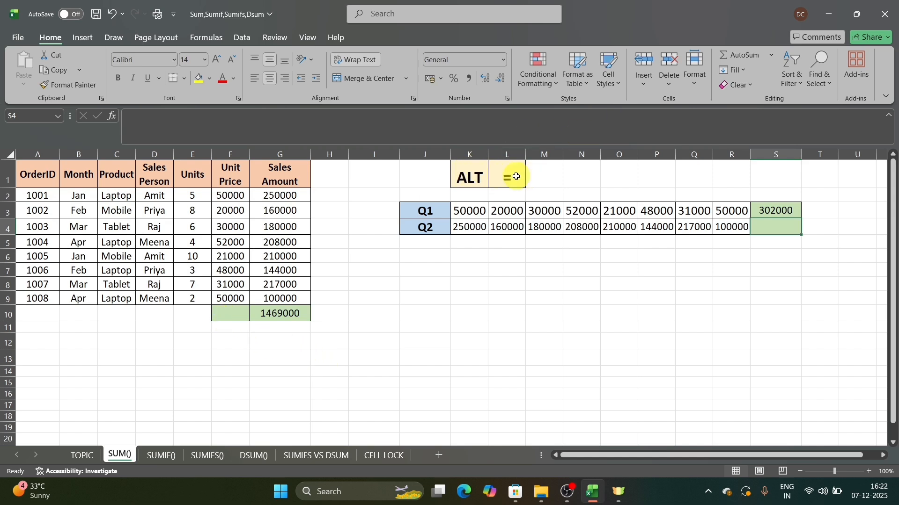
Total the Unit Price column in cell F10 using AutoSum
{"action": "left_click", "coordinate": [226, 313]}
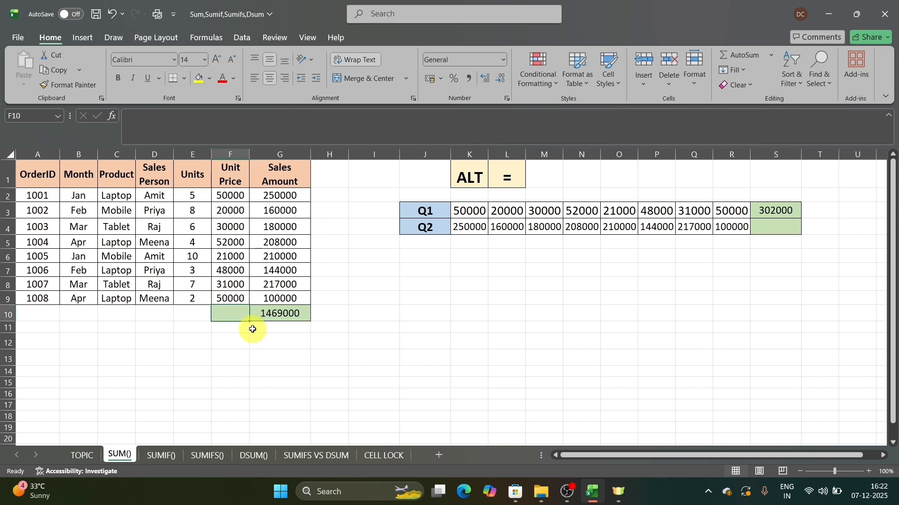
{"action": "key", "text": "alt+equal"}
{"action": "key", "text": "Return"}
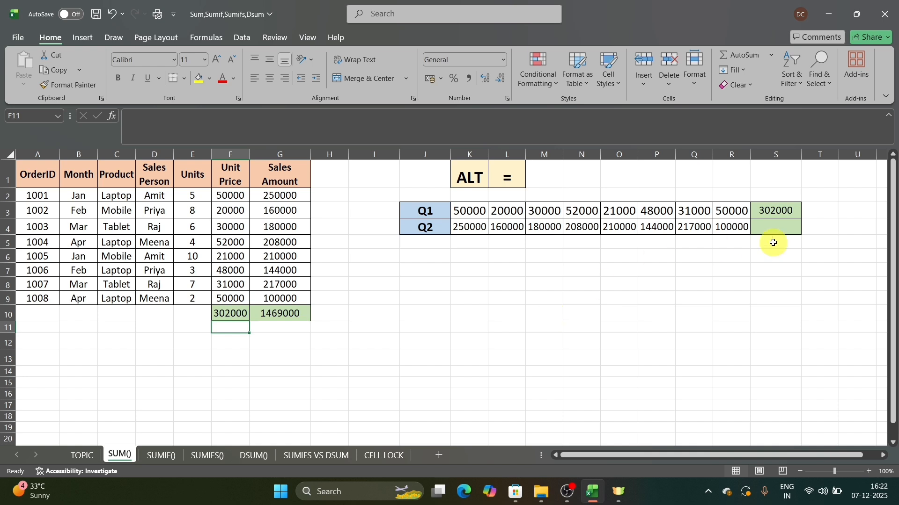
Total the Q2 row in cell S4 using AutoSum and save the workbook
{"action": "left_click", "coordinate": [777, 228]}
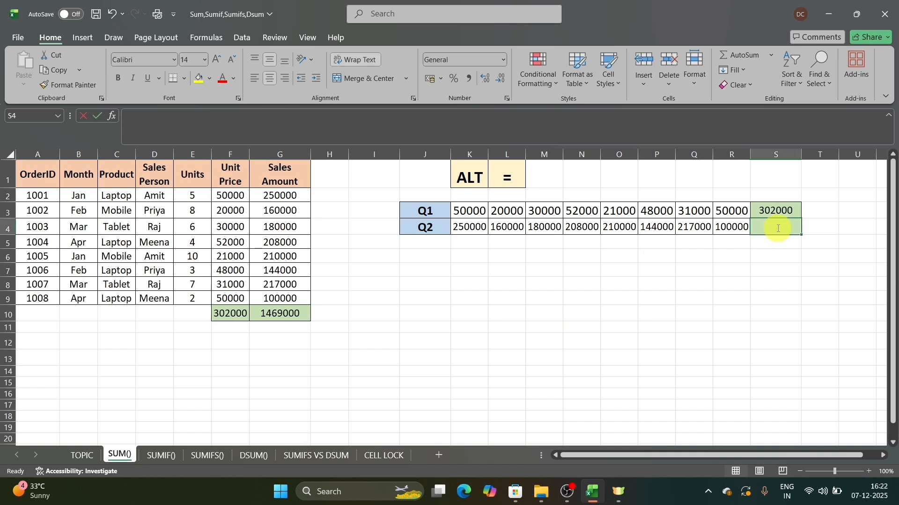
{"action": "key", "text": "alt+equal"}
{"action": "key", "text": "Return"}
{"action": "key", "text": "ctrl+s"}
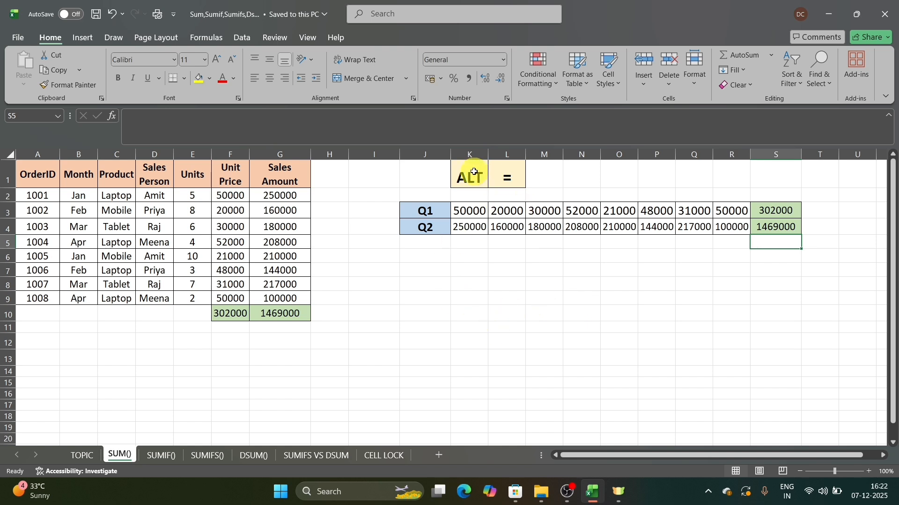
Open the SUMIF() sheet and review the products listed in the Total Sale summary table
{"action": "left_click", "coordinate": [160, 455]}
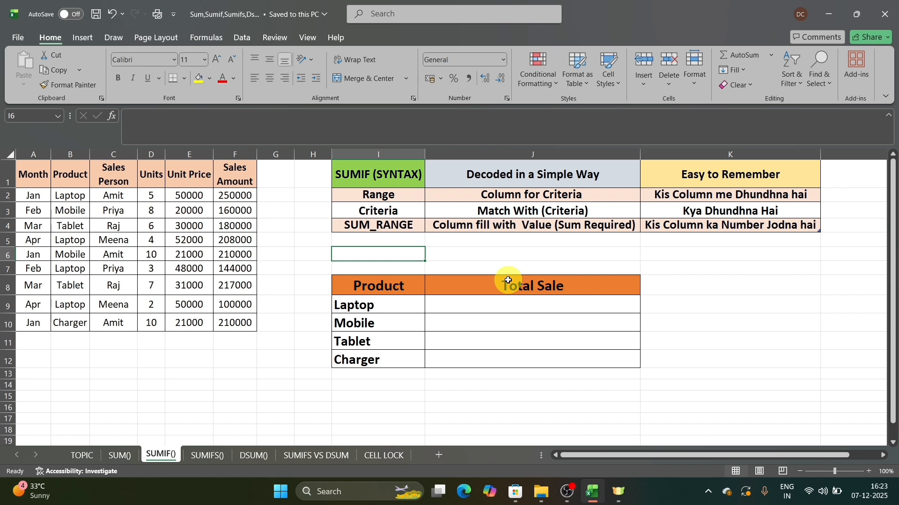
{"action": "left_click", "coordinate": [393, 305]}
{"action": "key", "text": "Down"}
{"action": "key", "text": "Down"}
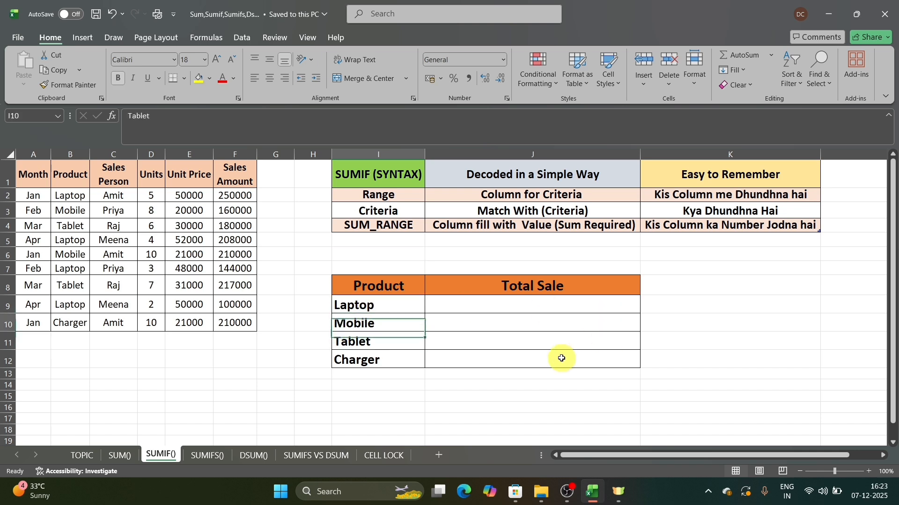
{"action": "key", "text": "Down"}
{"action": "key", "text": "Up"}
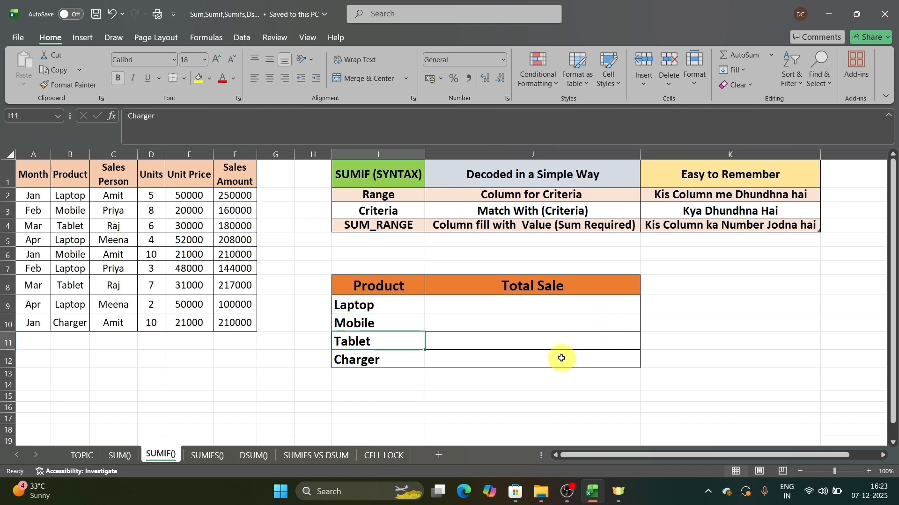
{"action": "key", "text": "Up"}
{"action": "key", "text": "Up"}
{"action": "key", "text": "Right"}
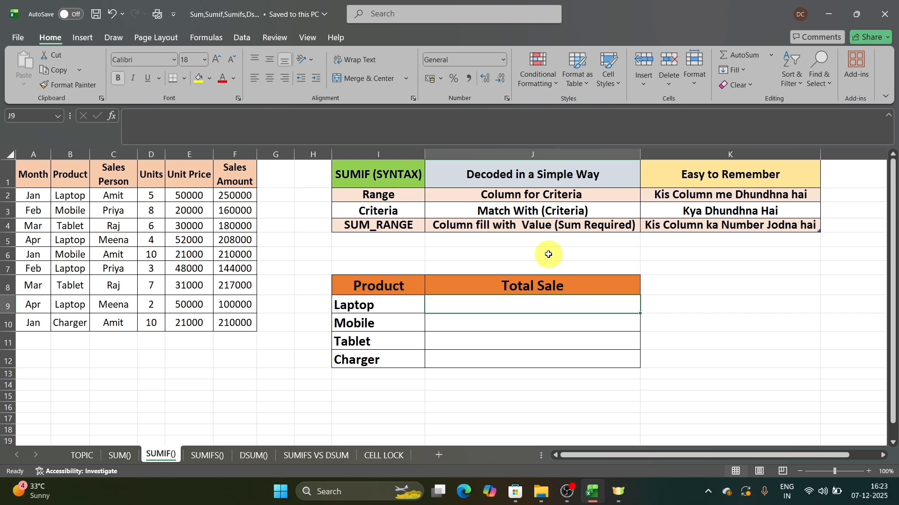
Examine the Range argument in the SUMIF syntax table and the Product column in the sales data it refers to
{"action": "left_click", "coordinate": [392, 204]}
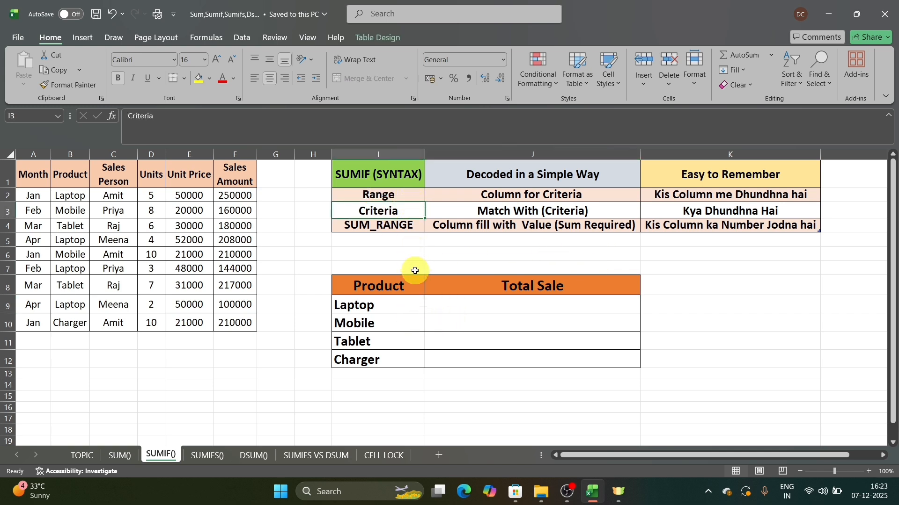
{"action": "left_click", "coordinate": [411, 194]}
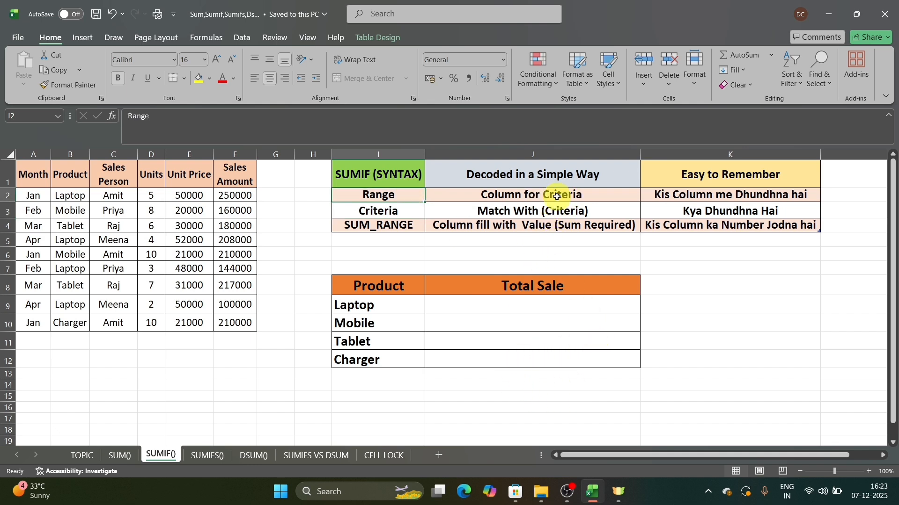
{"action": "left_click", "coordinate": [595, 200]}
{"action": "left_click", "coordinate": [688, 199]}
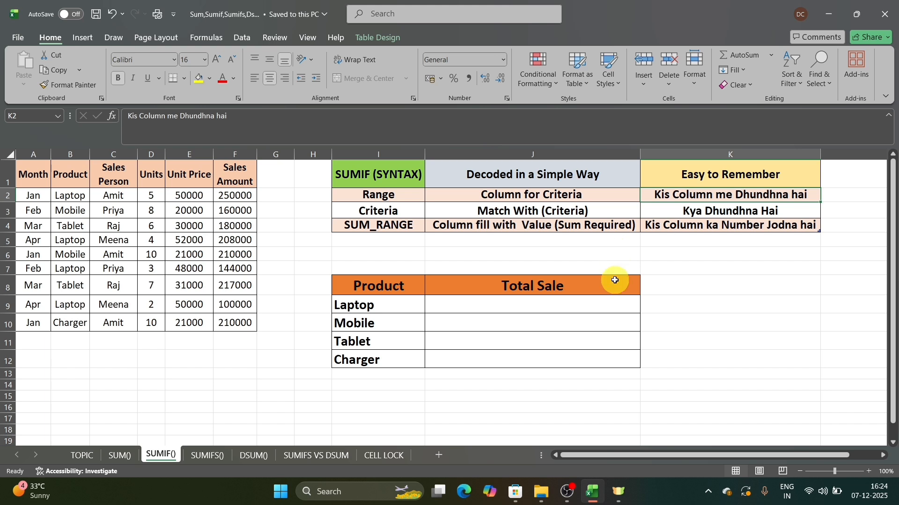
{"action": "left_click", "coordinate": [59, 154]}
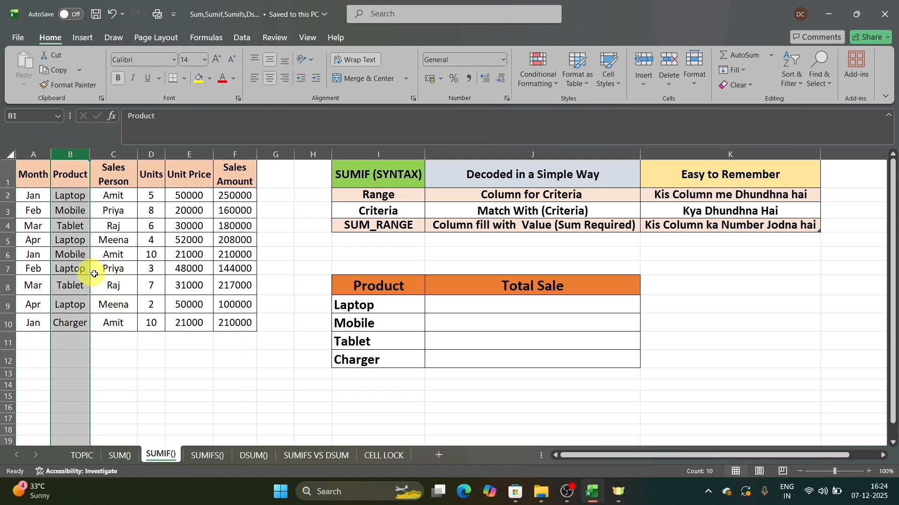
Examine the Criteria argument's explanations and the matching product names from Laptop to Charger in the summary table
{"action": "left_click", "coordinate": [403, 206]}
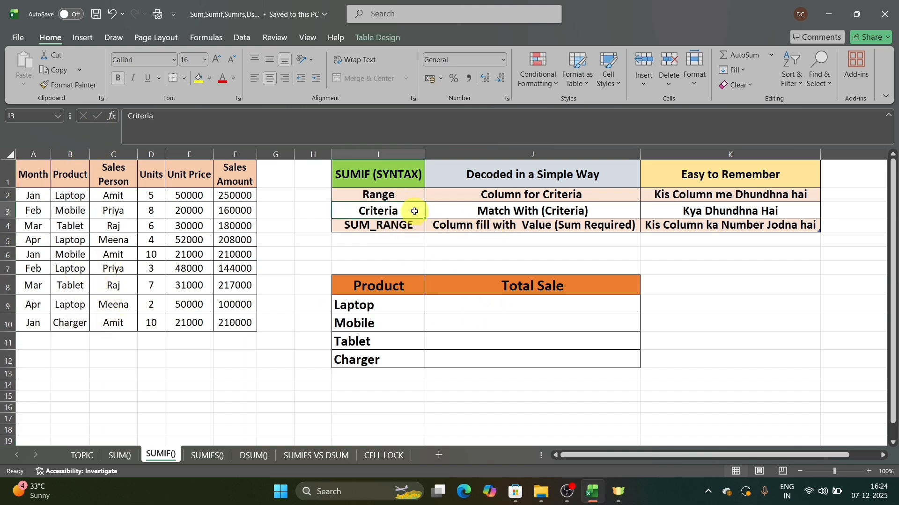
{"action": "left_click", "coordinate": [535, 217]}
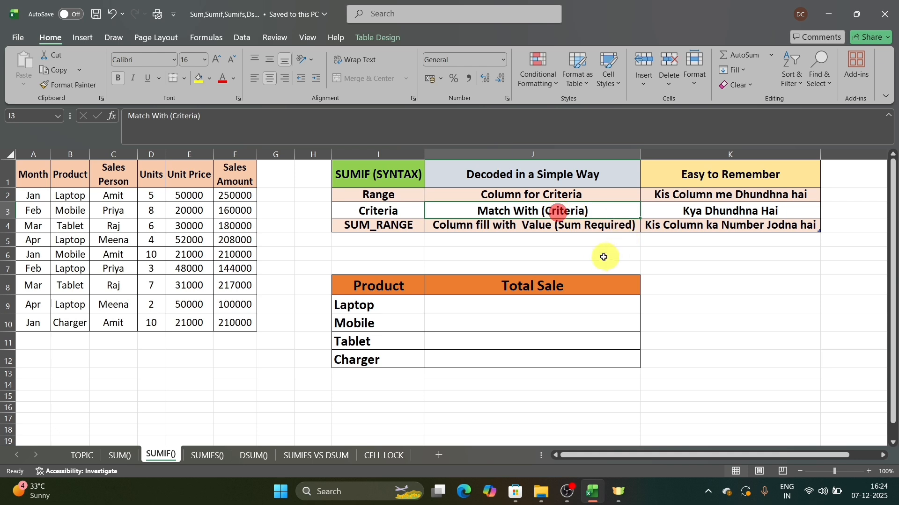
{"action": "left_click", "coordinate": [687, 210]}
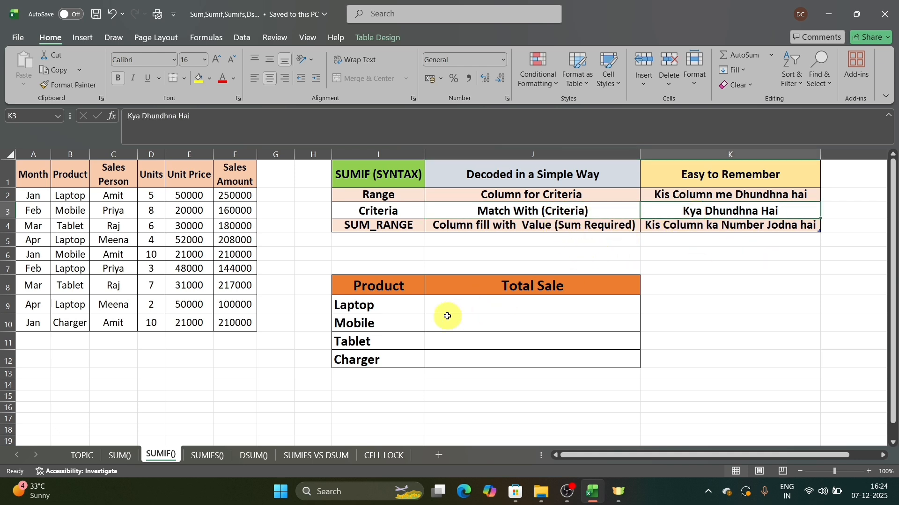
{"action": "left_click", "coordinate": [67, 152]}
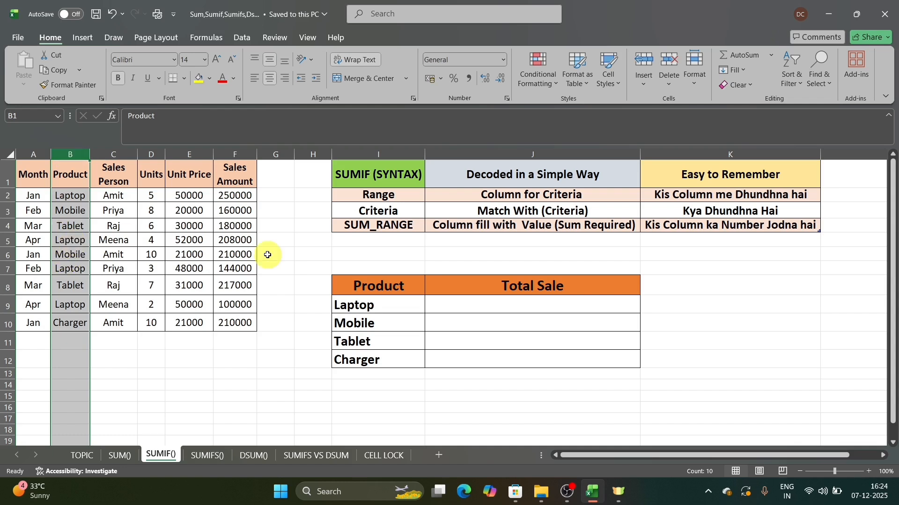
{"action": "left_click", "coordinate": [376, 300]}
{"action": "left_click", "coordinate": [353, 325]}
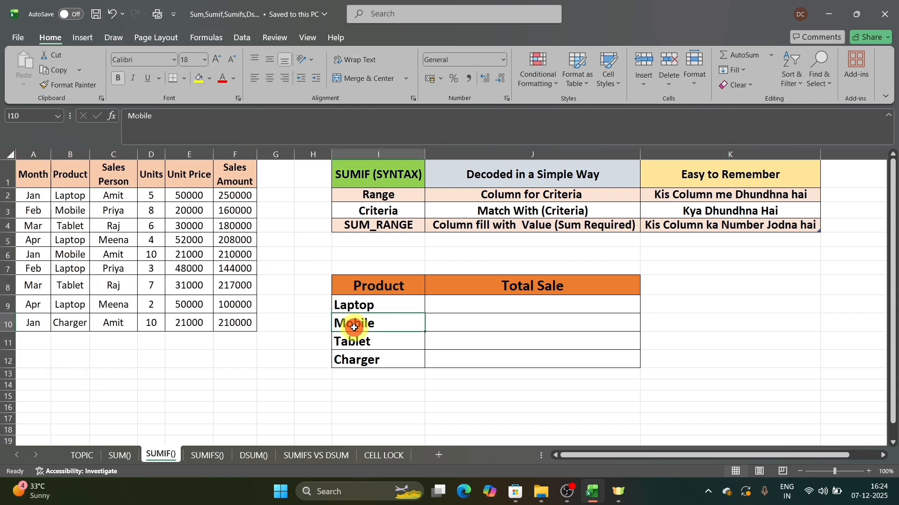
{"action": "left_click", "coordinate": [390, 344]}
{"action": "left_click", "coordinate": [377, 360]}
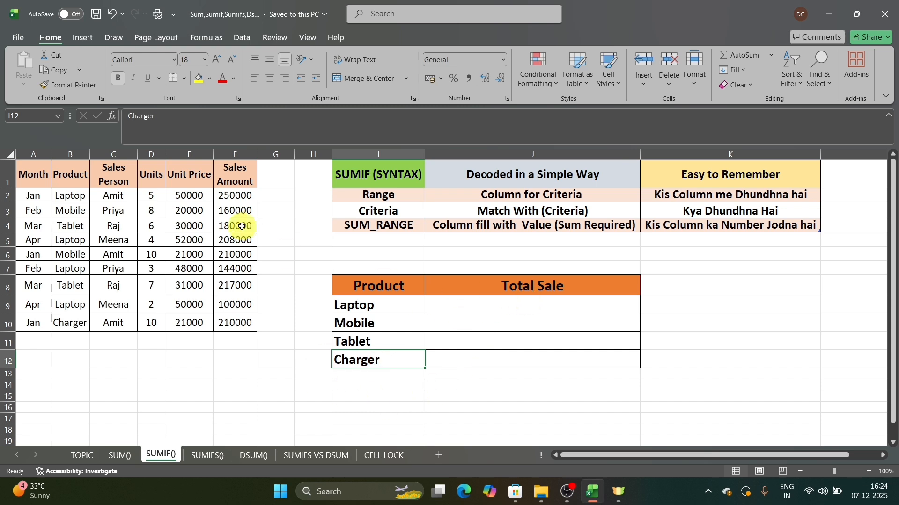
Examine the SUM_RANGE argument's explanations and the Sales Amount column, ending on the Laptop row's Total Sale cell
{"action": "left_click", "coordinate": [383, 224]}
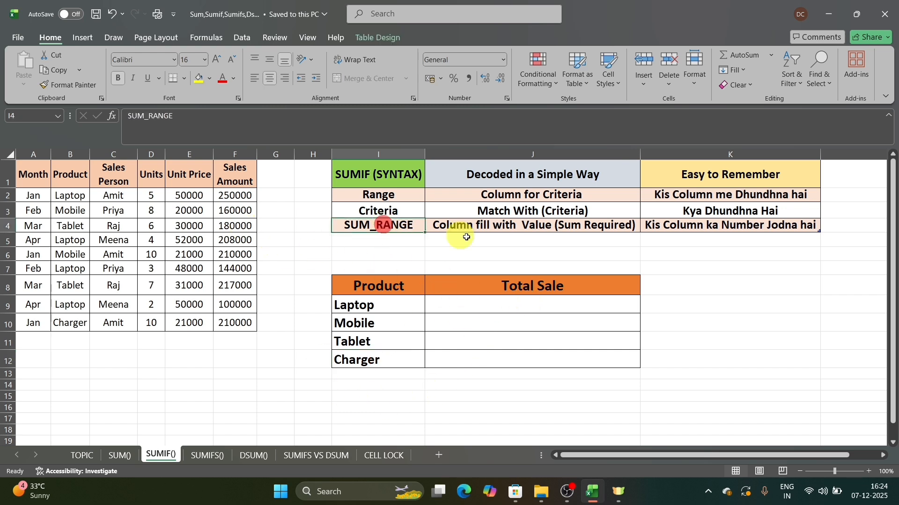
{"action": "left_click", "coordinate": [527, 226]}
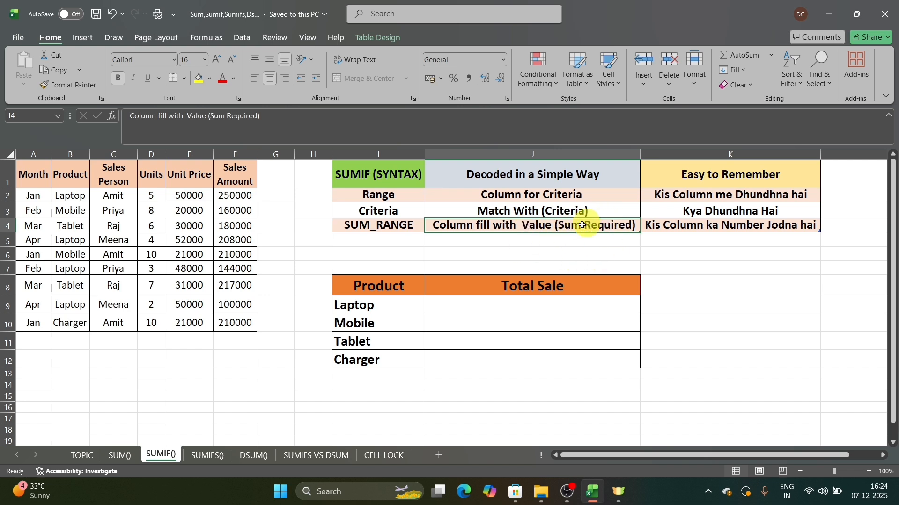
{"action": "left_click", "coordinate": [773, 226]}
{"action": "left_click", "coordinate": [222, 182]}
{"action": "key", "text": "ctrl+shift+Down"}
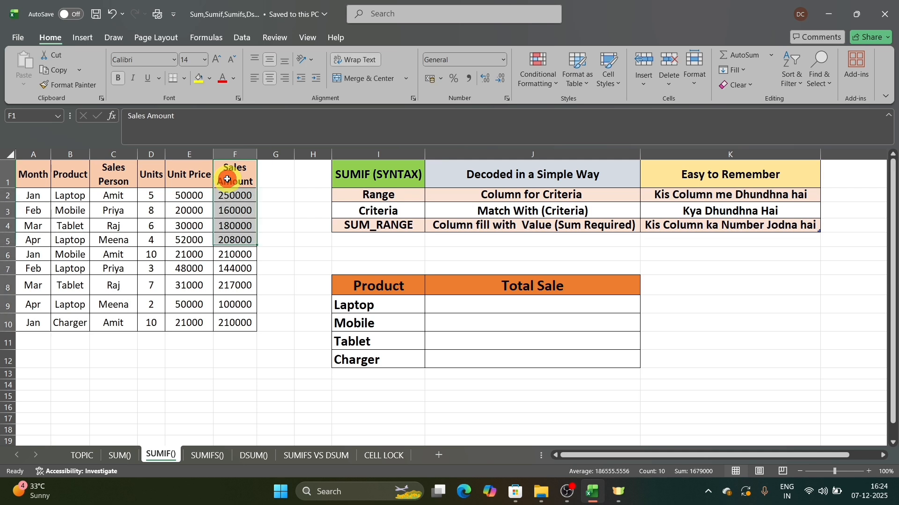
{"action": "left_click", "coordinate": [370, 319]}
{"action": "left_click", "coordinate": [481, 307]}
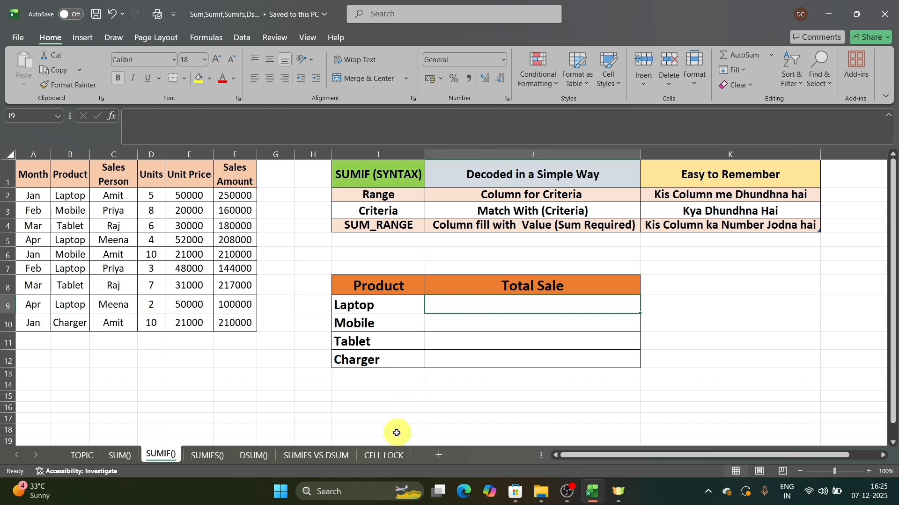
Open the CELL LOCK sheet and examine the $A$1 syntax with its full column-and-row lock explanation
{"action": "left_click", "coordinate": [383, 456]}
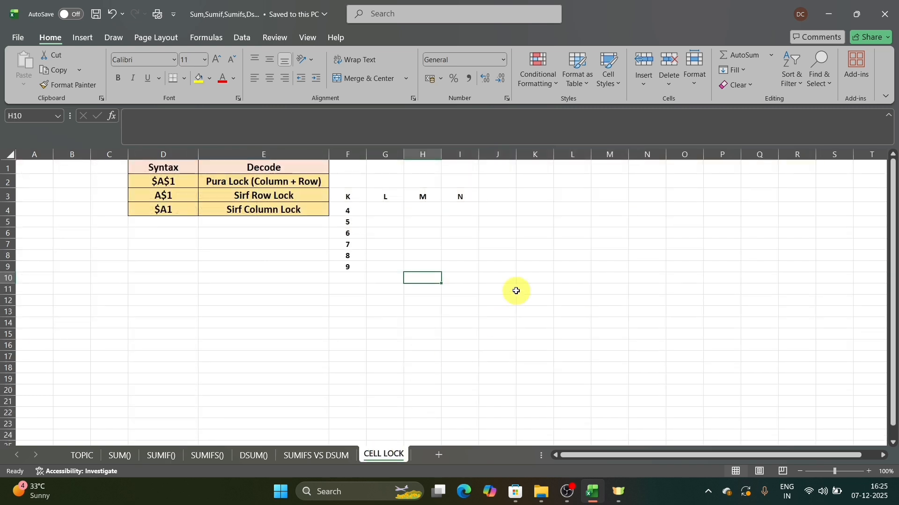
{"action": "left_click", "coordinate": [276, 334]}
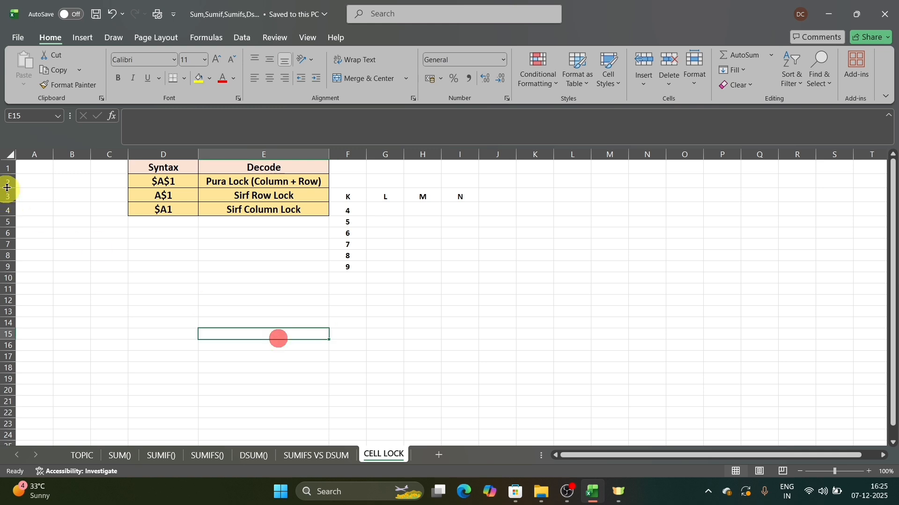
{"action": "left_click", "coordinate": [40, 145]}
{"action": "left_click", "coordinate": [69, 144]}
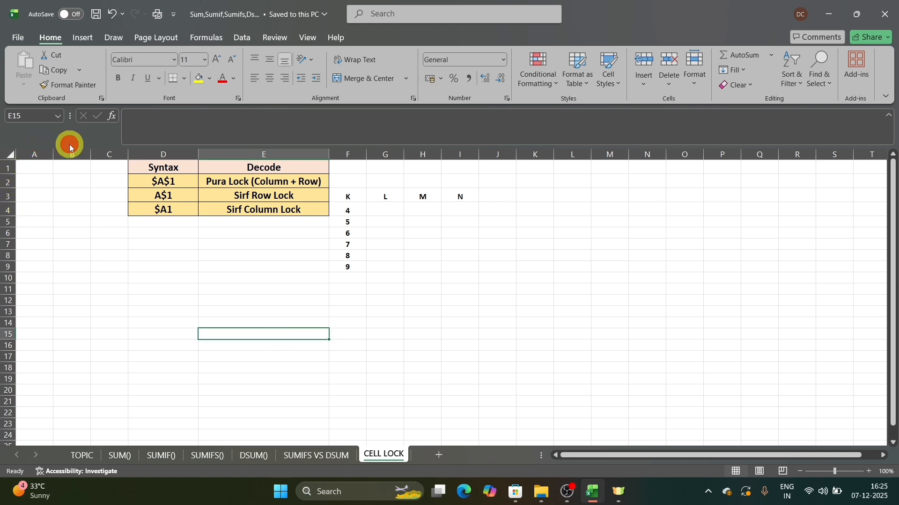
{"action": "left_click", "coordinate": [95, 149]}
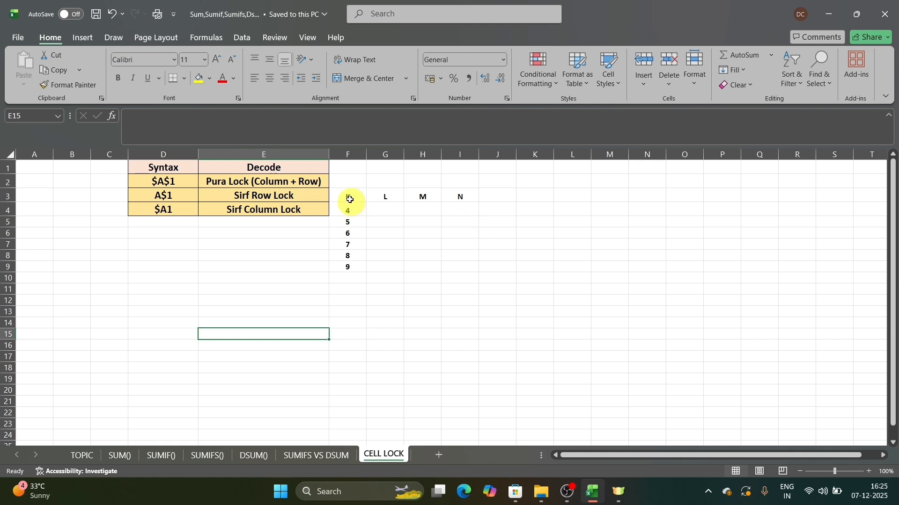
{"action": "left_click", "coordinate": [266, 181]}
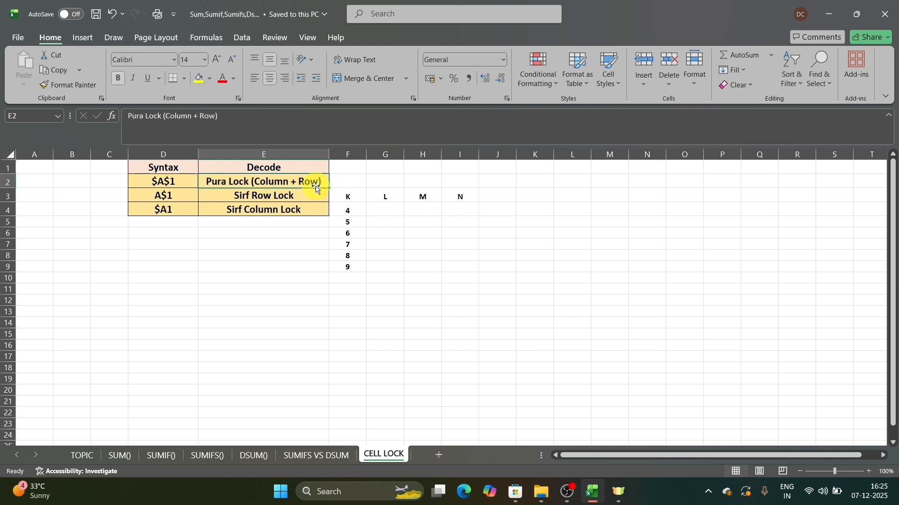
{"action": "left_click", "coordinate": [178, 181]}
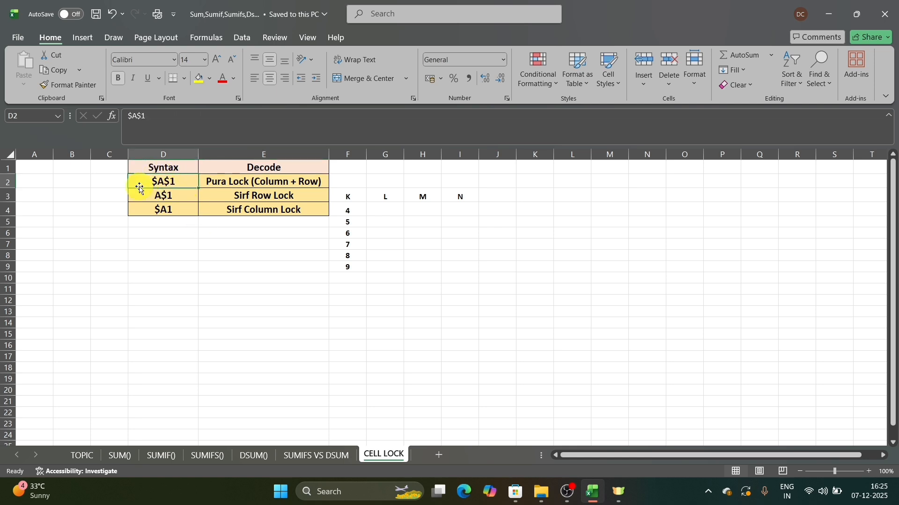
Walk through the empty cells F2 to H2 beside the $A$1 row to illustrate movement restricted by a full lock
{"action": "left_click", "coordinate": [372, 181]}
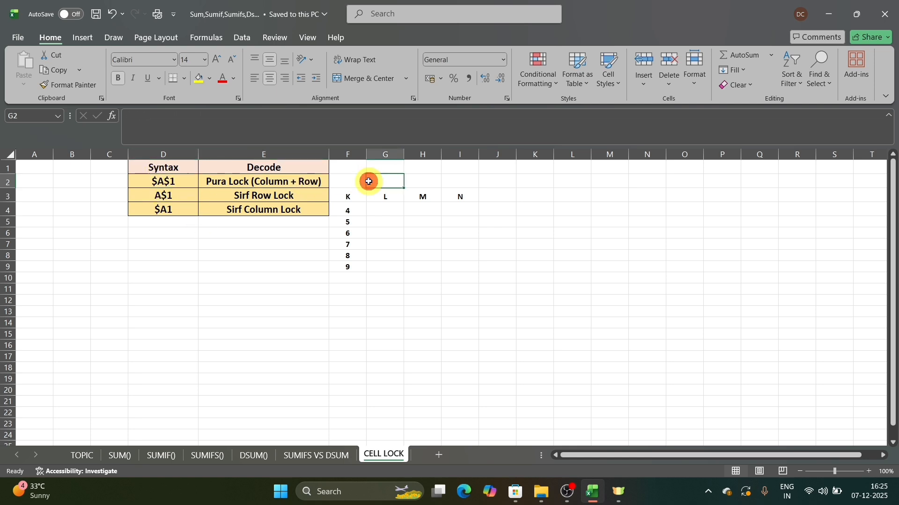
{"action": "left_click", "coordinate": [357, 180]}
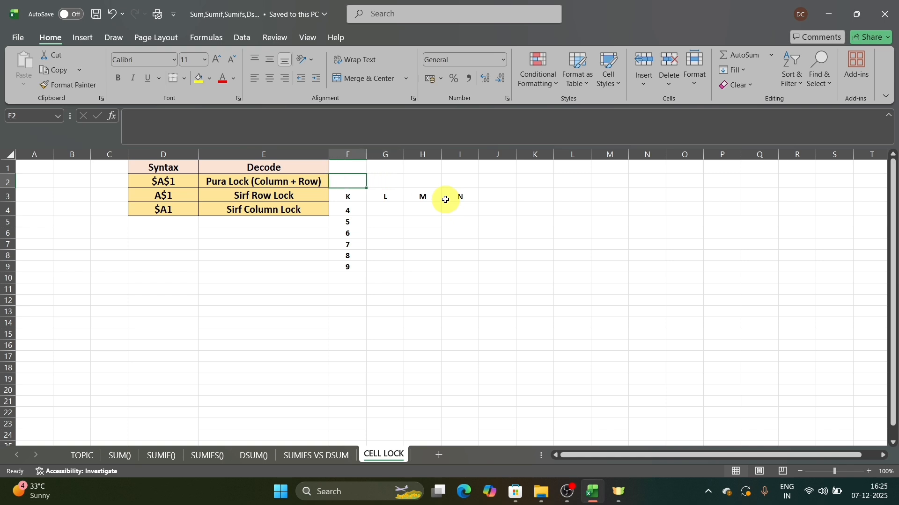
{"action": "key", "text": "Right"}
{"action": "key", "text": "Right"}
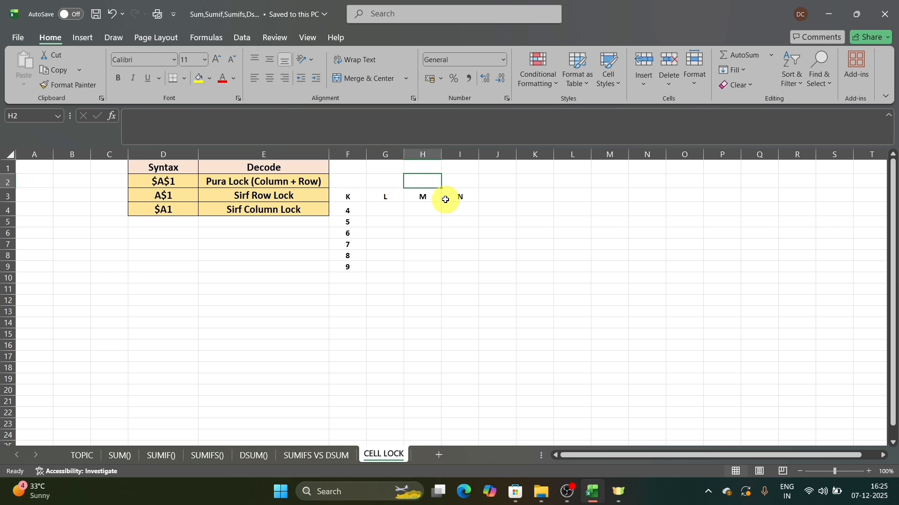
{"action": "key", "text": "Left"}
{"action": "key", "text": "Left"}
{"action": "key", "text": "Down"}
{"action": "key", "text": "Up"}
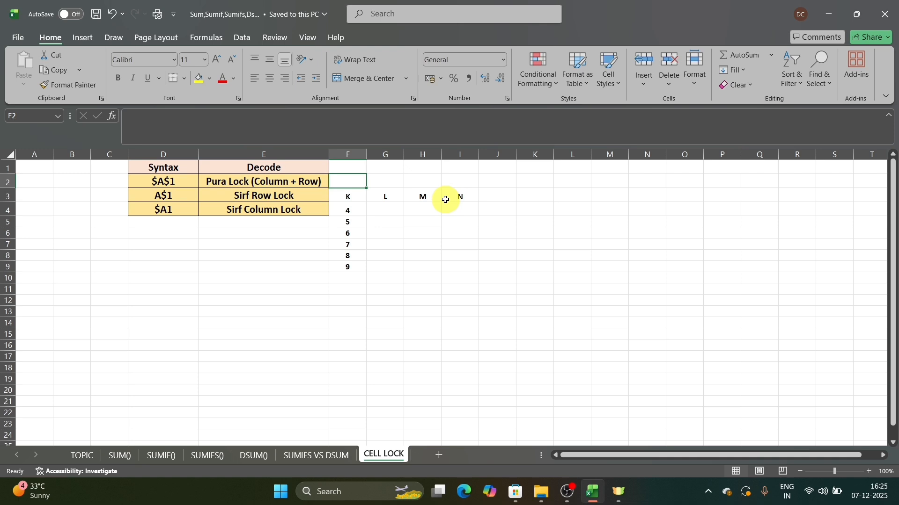
Examine the A$1 syntax and its Sirf Row Lock explanation, ending with all of row 3 selected
{"action": "key", "text": "Down"}
{"action": "key", "text": "Left"}
{"action": "key", "text": "Left"}
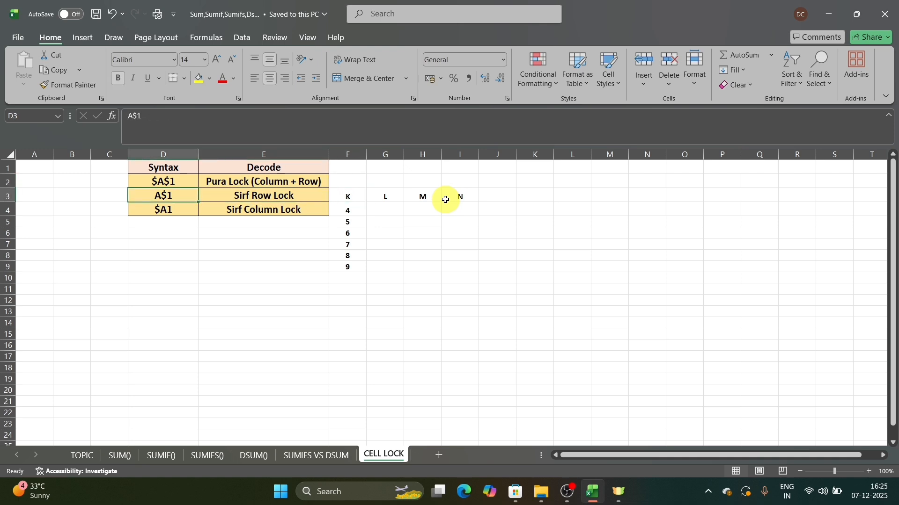
{"action": "key", "text": "Right"}
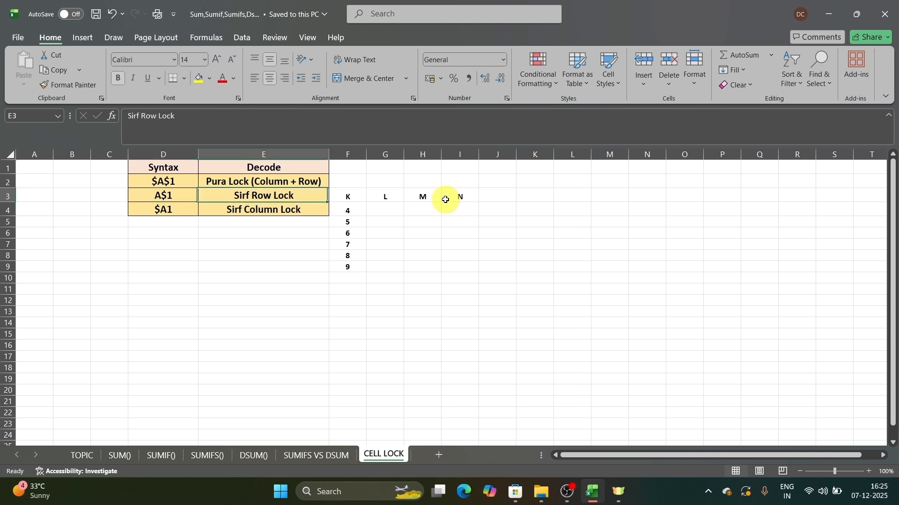
{"action": "key", "text": "Left"}
{"action": "key", "text": "Right"}
{"action": "key", "text": "Left"}
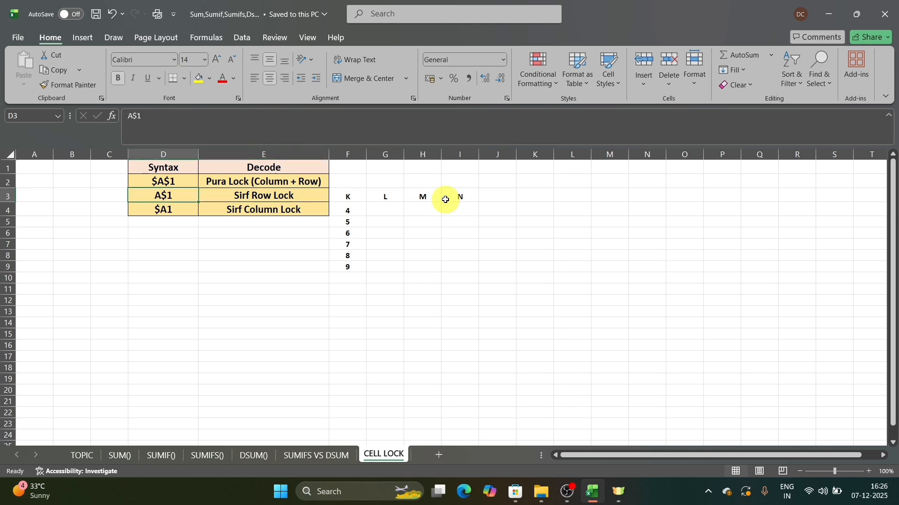
{"action": "left_click", "coordinate": [295, 196]}
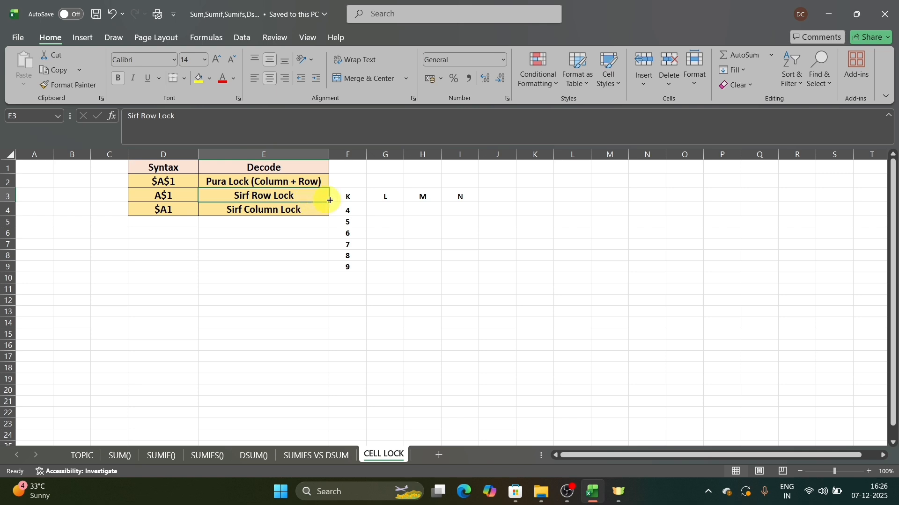
{"action": "key", "text": "shift+space"}
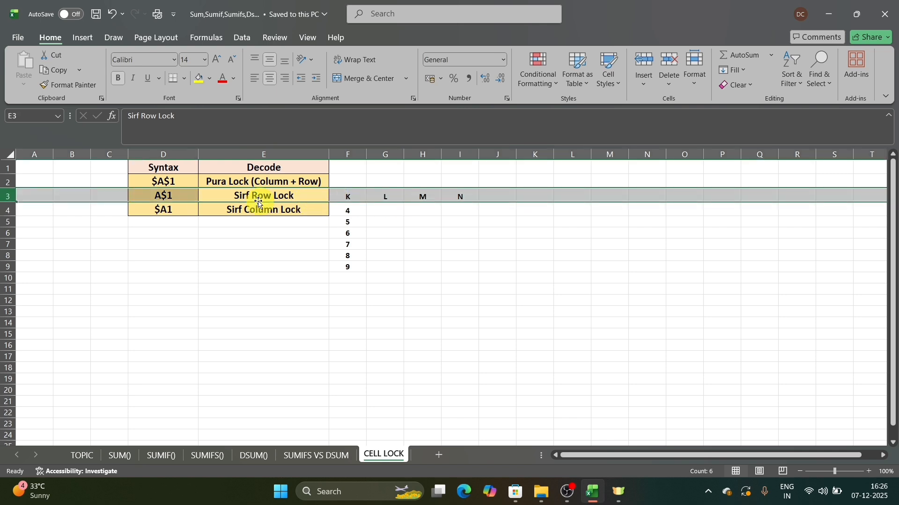
Trace the letters K to N across row 3 and return to K to illustrate the row lock
{"action": "left_click", "coordinate": [359, 194]}
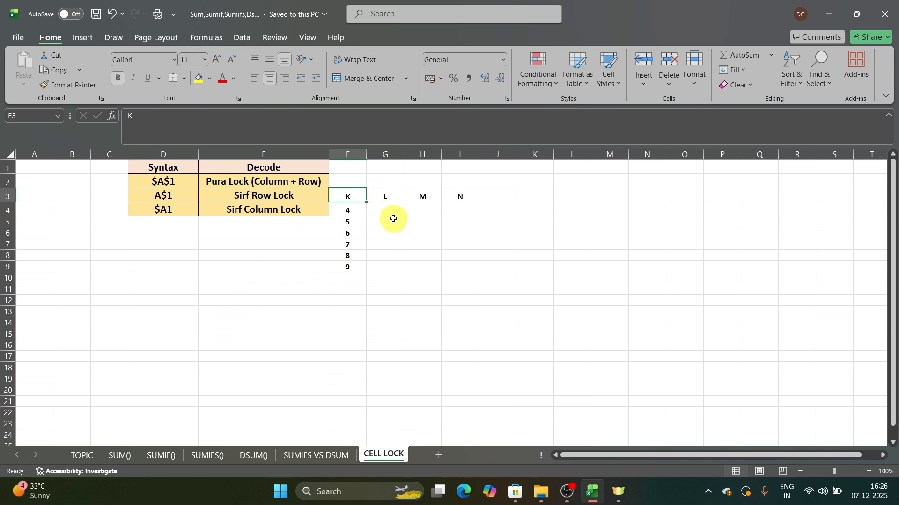
{"action": "key", "text": "Right"}
{"action": "key", "text": "Left"}
{"action": "key", "text": "Right"}
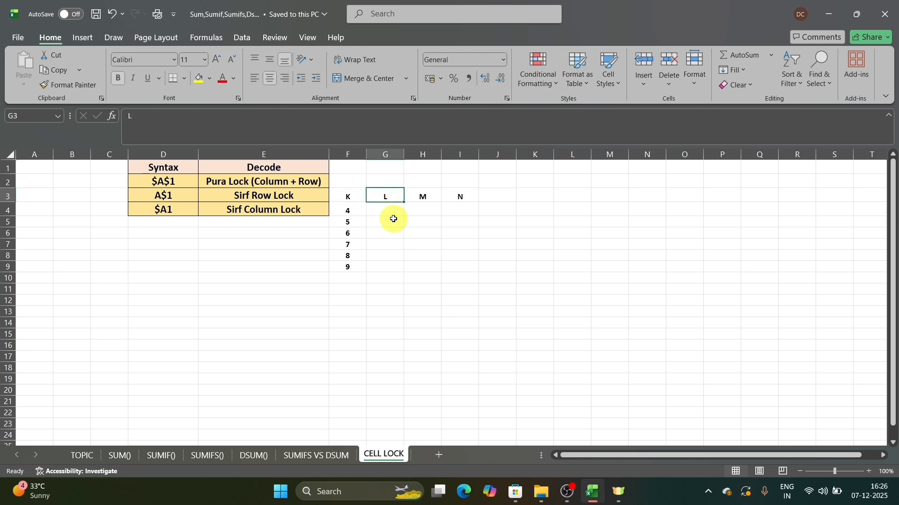
{"action": "key", "text": "Right"}
{"action": "key", "text": "Right"}
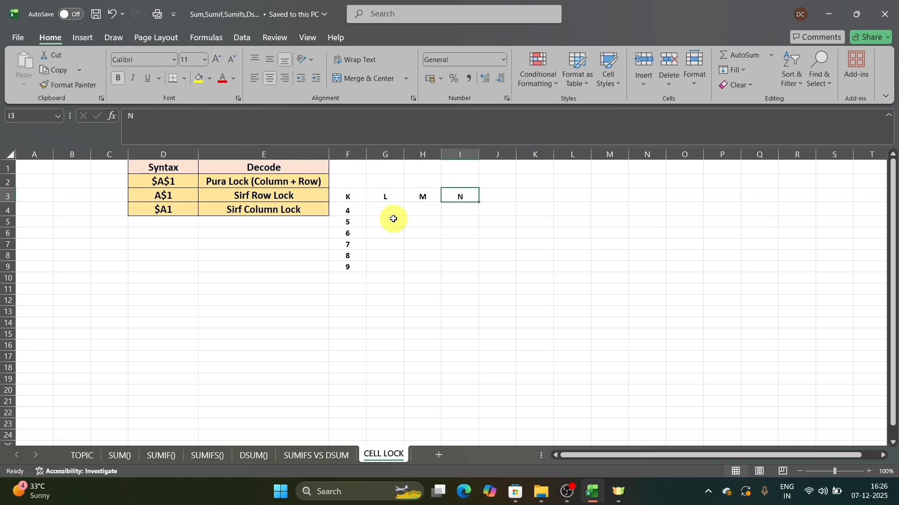
{"action": "key", "text": "Left"}
{"action": "key", "text": "Left"}
{"action": "key", "text": "Left"}
Trace the numbers below K, return to K and select the entire row 3 as the locked row
{"action": "key", "text": "Down"}
{"action": "key", "text": "Down"}
{"action": "key", "text": "Down"}
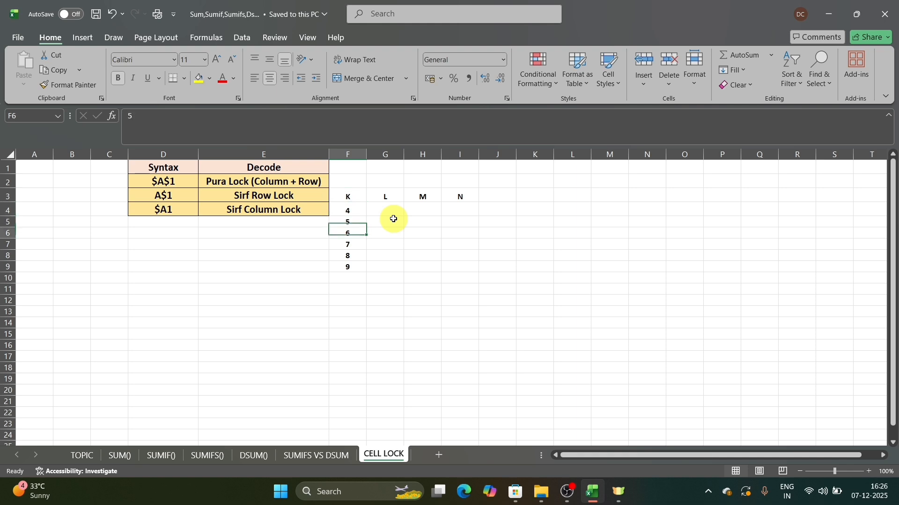
{"action": "key", "text": "Down"}
{"action": "key", "text": "Up"}
{"action": "key", "text": "Up"}
{"action": "key", "text": "Up"}
{"action": "key", "text": "Up"}
{"action": "key", "text": "shift+space"}
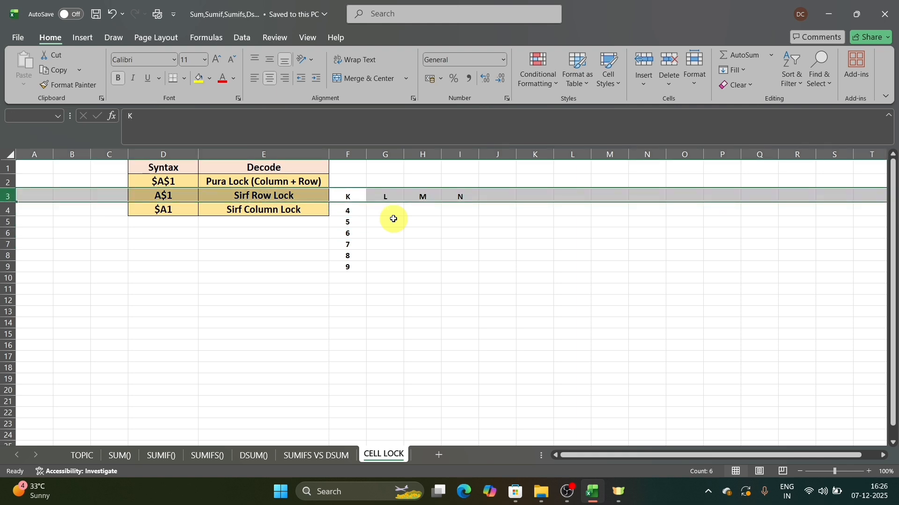
Examine the $A1 column-lock syntax and select all of column F, which holds the numbers 4 to 9
{"action": "key", "text": "Down"}
{"action": "key", "text": "Left"}
{"action": "key", "text": "Left"}
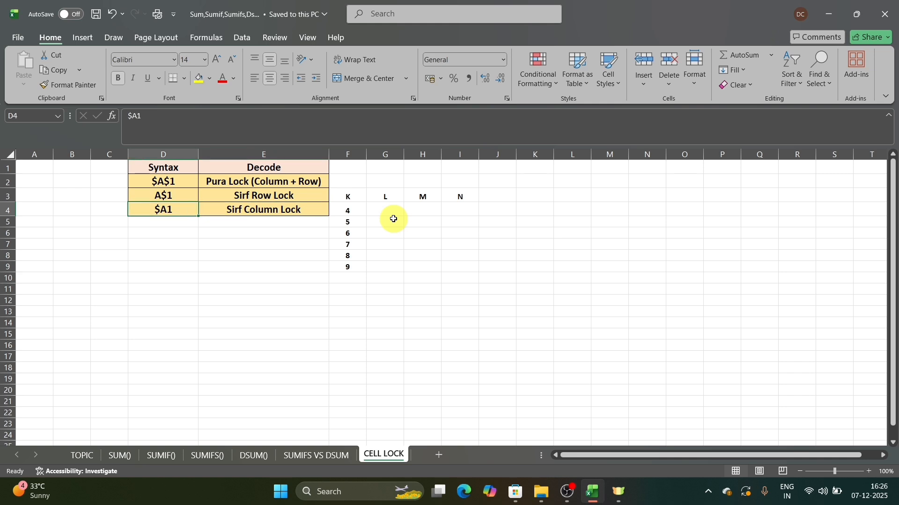
{"action": "key", "text": "Down"}
{"action": "key", "text": "Down"}
{"action": "key", "text": "Down"}
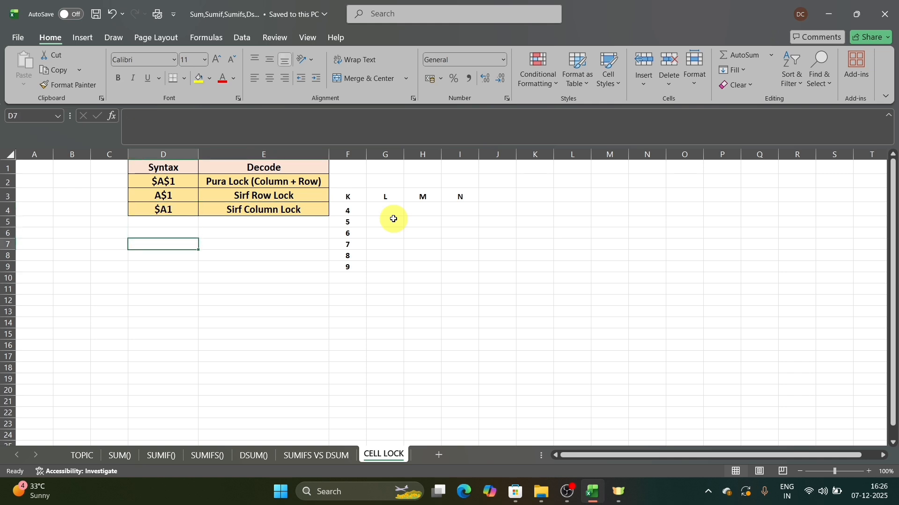
{"action": "key", "text": "Right"}
{"action": "key", "text": "Right"}
{"action": "key", "text": "ctrl+space"}
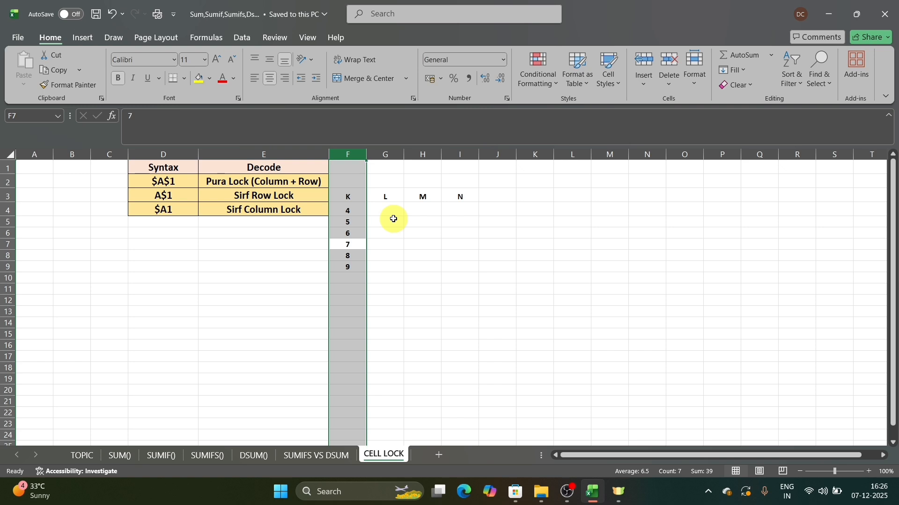
Compare the cells beside the number 7, then reselect column F from the number 4 to illustrate the column lock
{"action": "key", "text": "Left"}
{"action": "key", "text": "Right"}
{"action": "key", "text": "Right"}
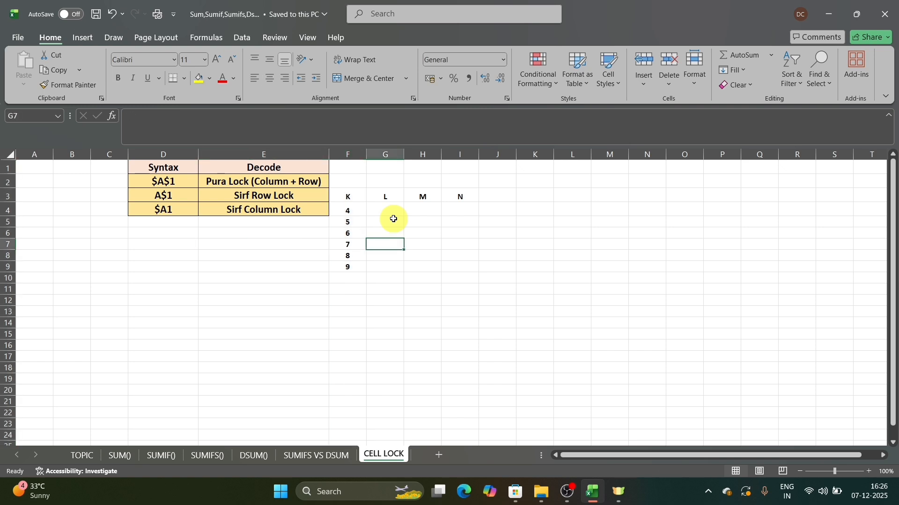
{"action": "key", "text": "Left"}
{"action": "key", "text": "Up"}
{"action": "key", "text": "Up"}
{"action": "key", "text": "Up"}
{"action": "key", "text": "ctrl+space"}
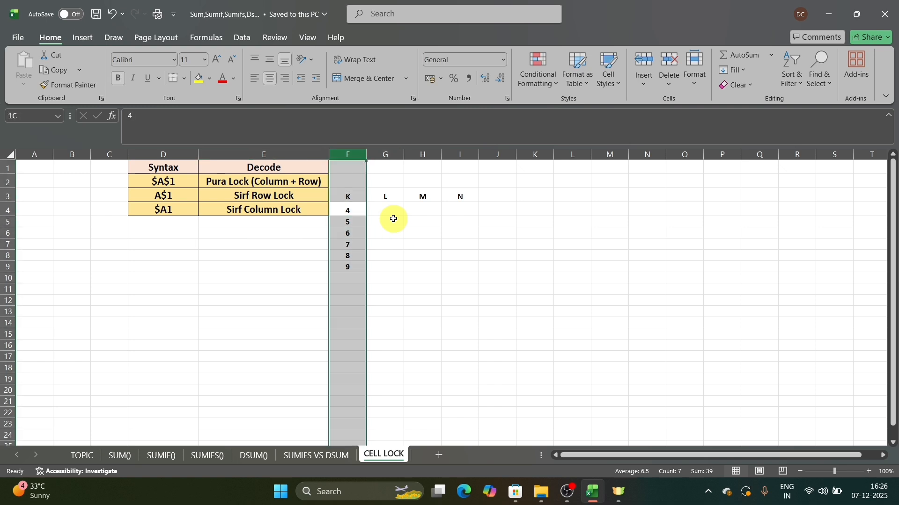
Revisit the $A1 syntax cell and trace column F through its number list, ending at cell F1
{"action": "key", "text": "Down"}
{"action": "key", "text": "Left"}
{"action": "key", "text": "Left"}
{"action": "key", "text": "Up"}
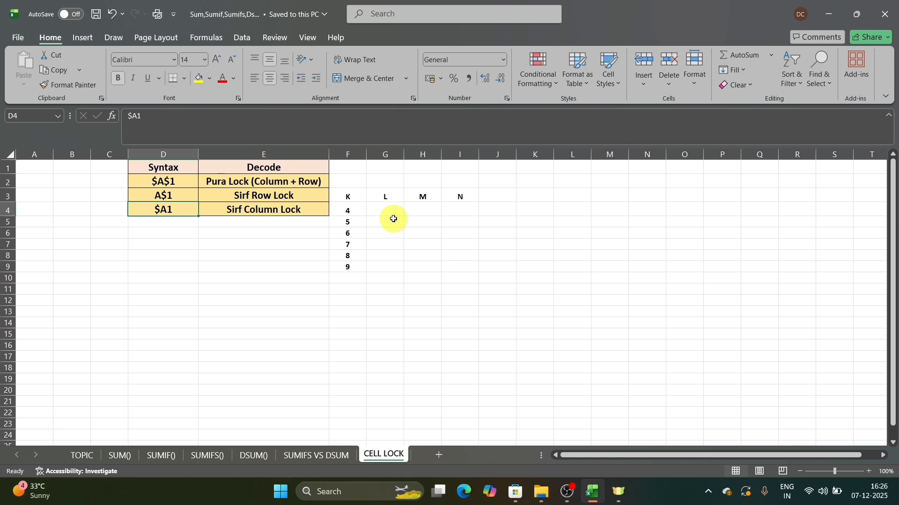
{"action": "key", "text": "Down"}
{"action": "key", "text": "Down"}
{"action": "key", "text": "Right"}
{"action": "key", "text": "Right"}
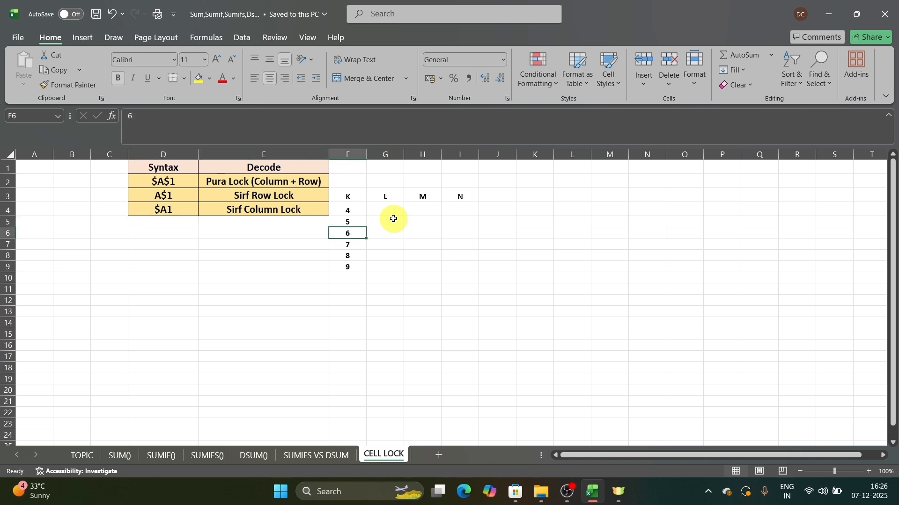
{"action": "key", "text": "Left"}
{"action": "key", "text": "Up"}
{"action": "key", "text": "Right"}
{"action": "key", "text": "ctrl+Down"}
{"action": "key", "text": "ctrl+Up"}
{"action": "key", "text": "ctrl+Up"}
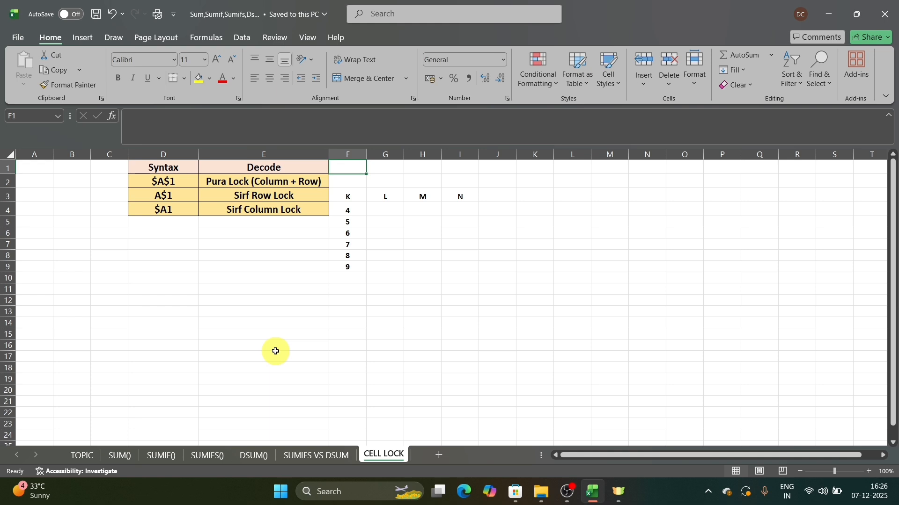
On the SUMIF() sheet, start a SUMIF formula in Laptop's Total Sale cell with the locked criteria range $B$1:$B$10
{"action": "left_click", "coordinate": [163, 454]}
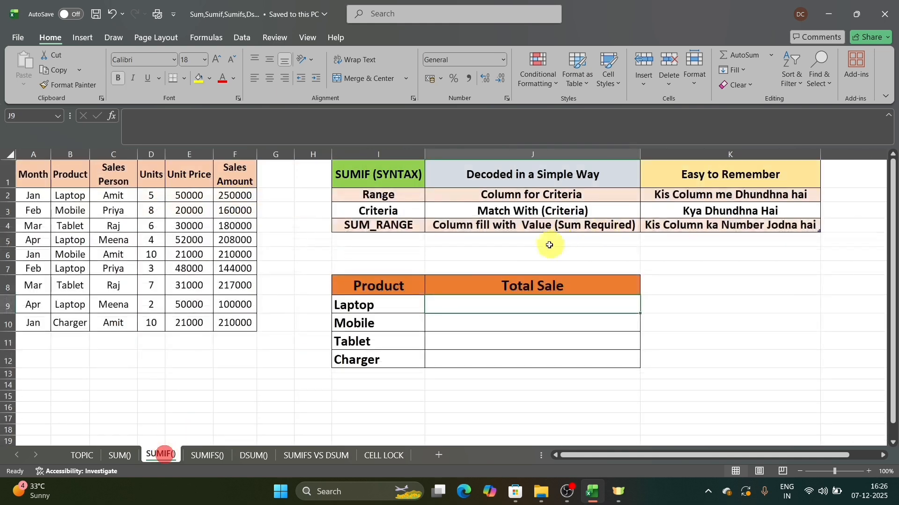
{"action": "double_click", "coordinate": [475, 305]}
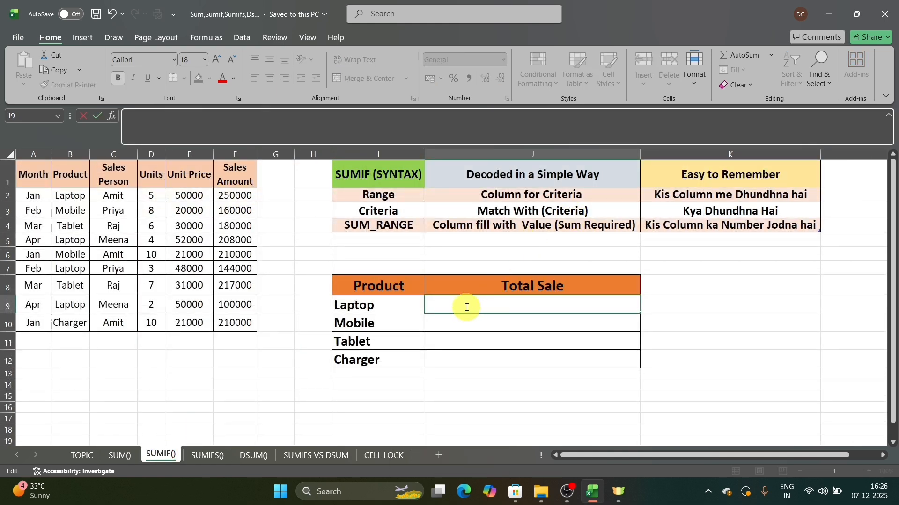
{"action": "type", "text": "=s"}
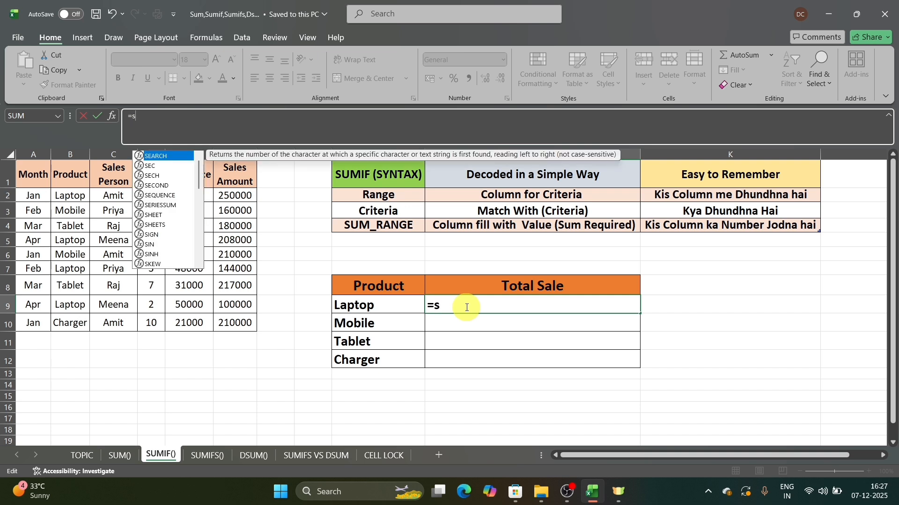
{"action": "type", "text": "umif("}
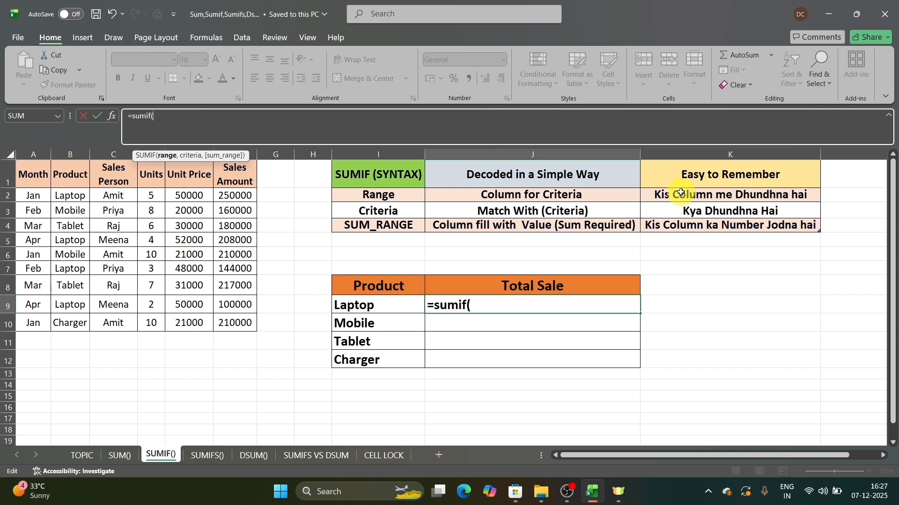
{"action": "left_click", "coordinate": [63, 176]}
{"action": "key", "text": "ctrl+shift+Down"}
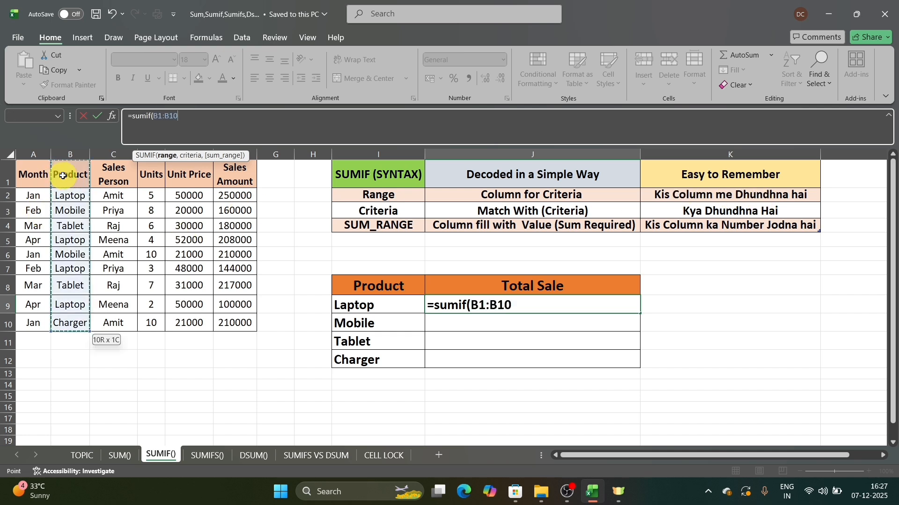
{"action": "key", "text": "F4"}
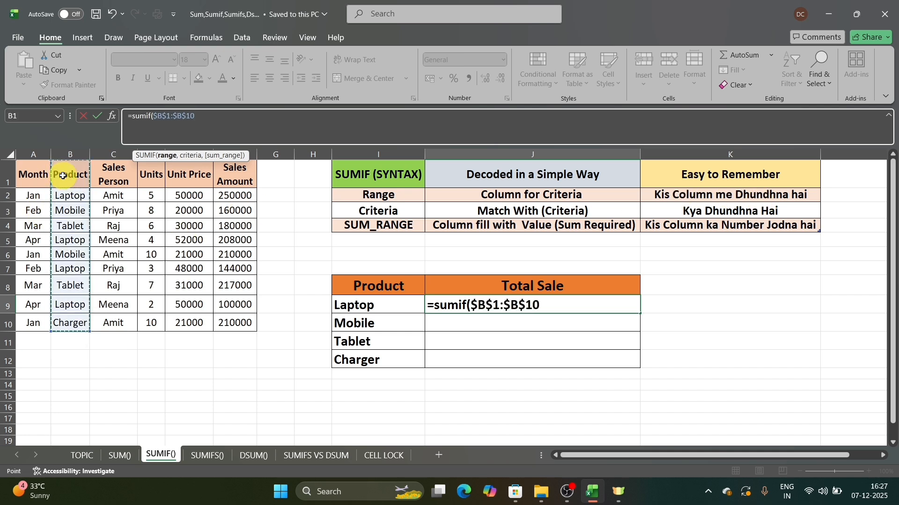
{"action": "type", "text": ","}
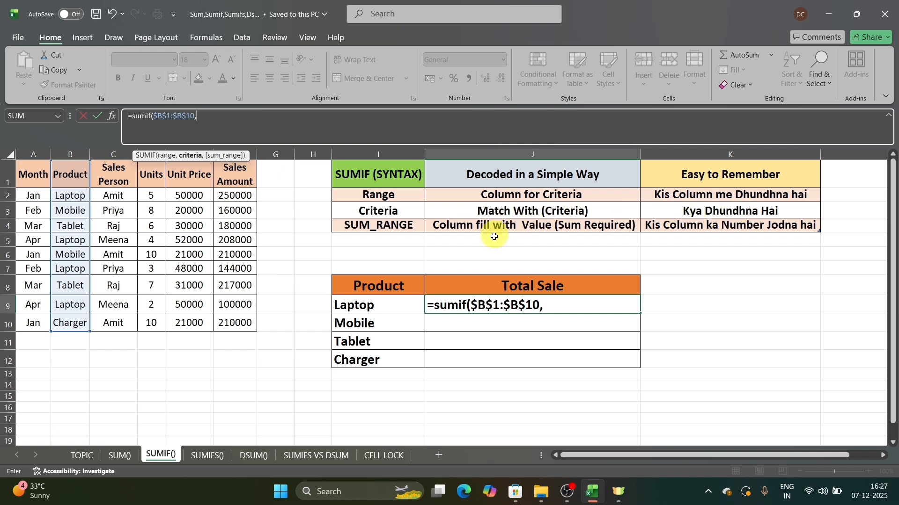
Add the Laptop cell I9 as the formula's criteria, keeping the reference unlocked
{"action": "left_click", "coordinate": [366, 306]}
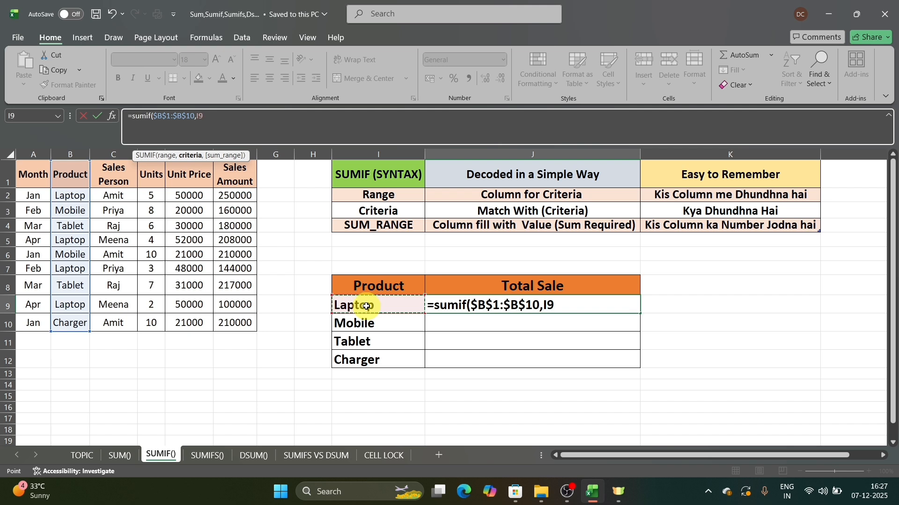
{"action": "key", "text": "F4"}
{"action": "key", "text": "F4"}
{"action": "key", "text": "Down"}
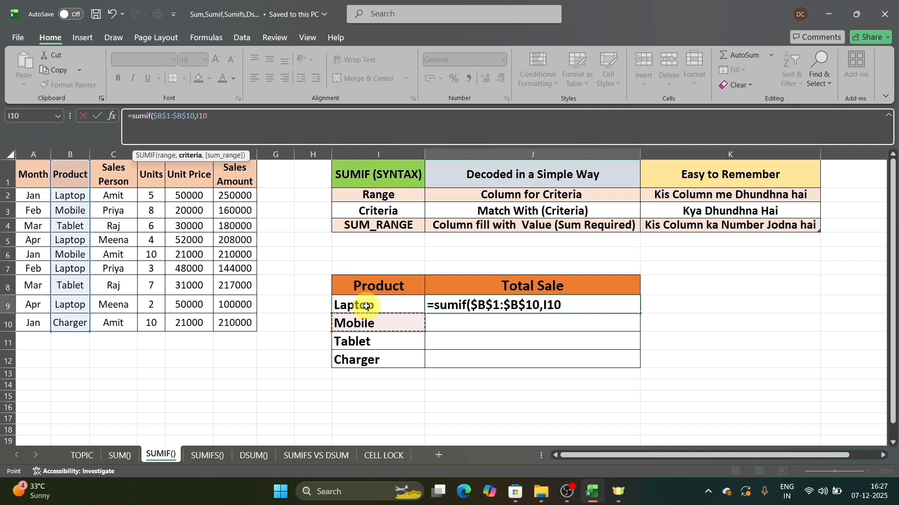
{"action": "key", "text": "Up"}
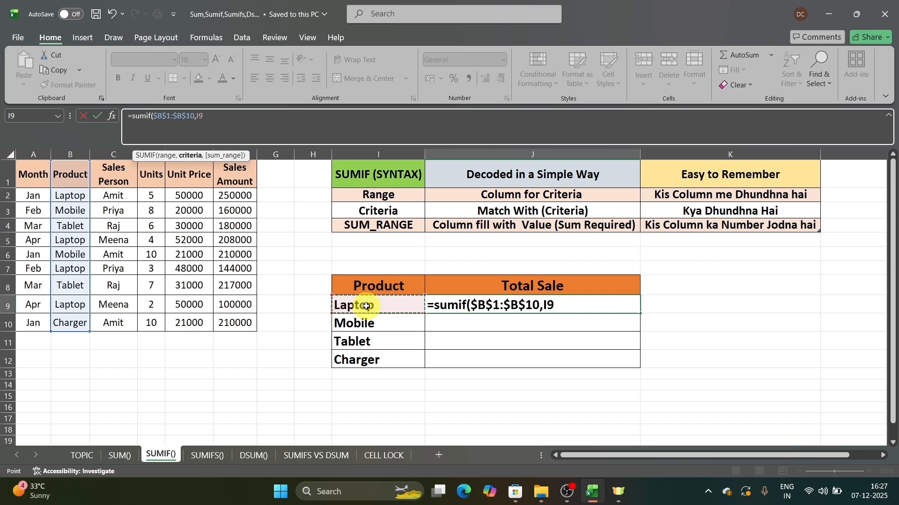
{"action": "type", "text": ","}
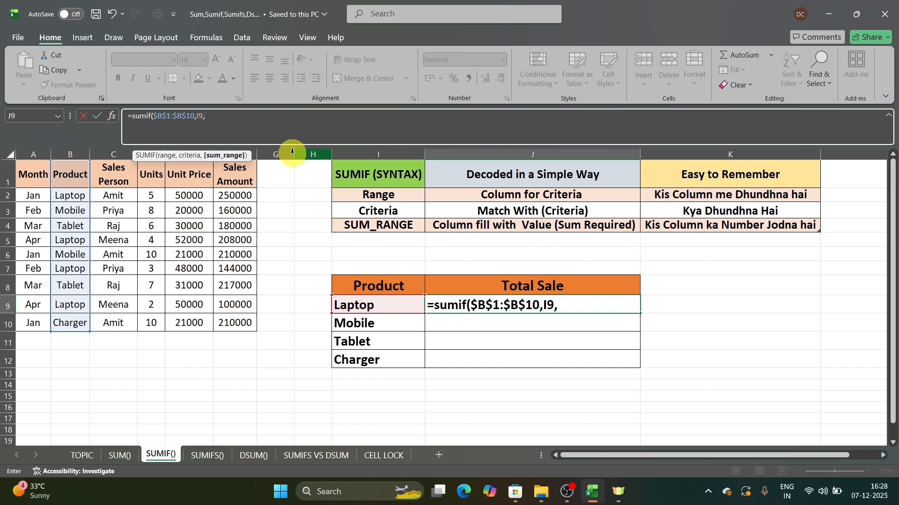
Complete the SUMIF formula with the locked Sales Amount range $F$1:$F$10 as its sum range and reselect the result cell
{"action": "left_click", "coordinate": [239, 173]}
{"action": "key", "text": "ctrl+shift+Down"}
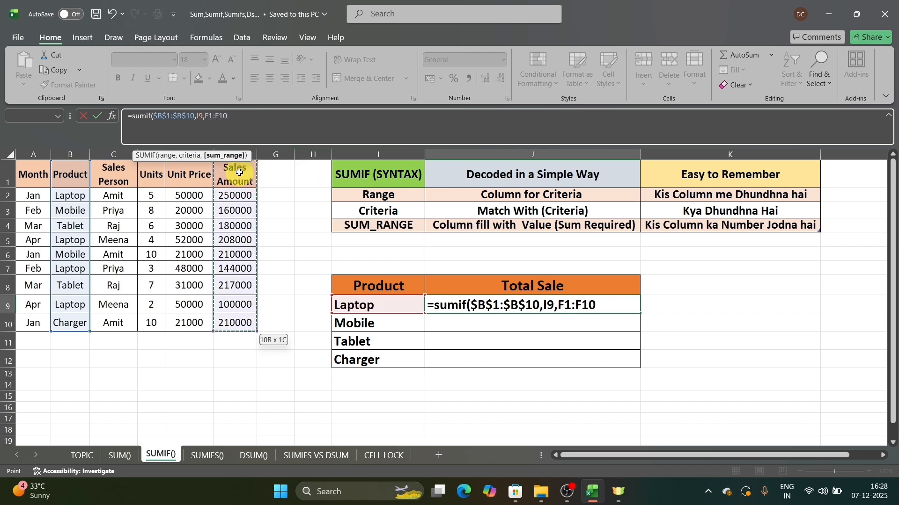
{"action": "key", "text": "F4"}
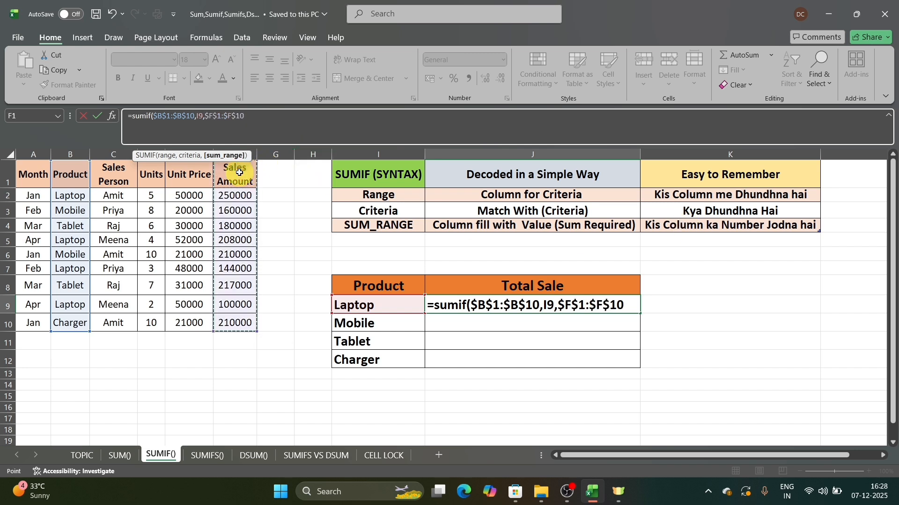
{"action": "key", "text": "Return"}
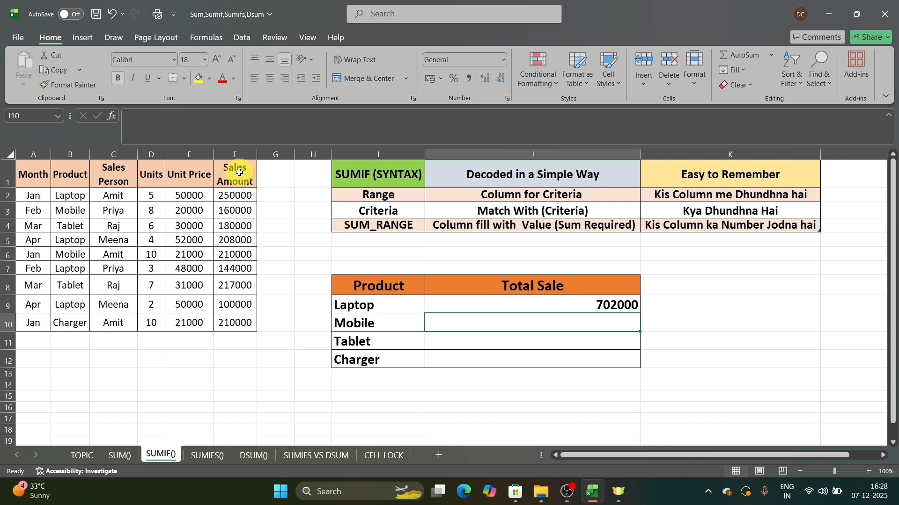
{"action": "key", "text": "Up"}
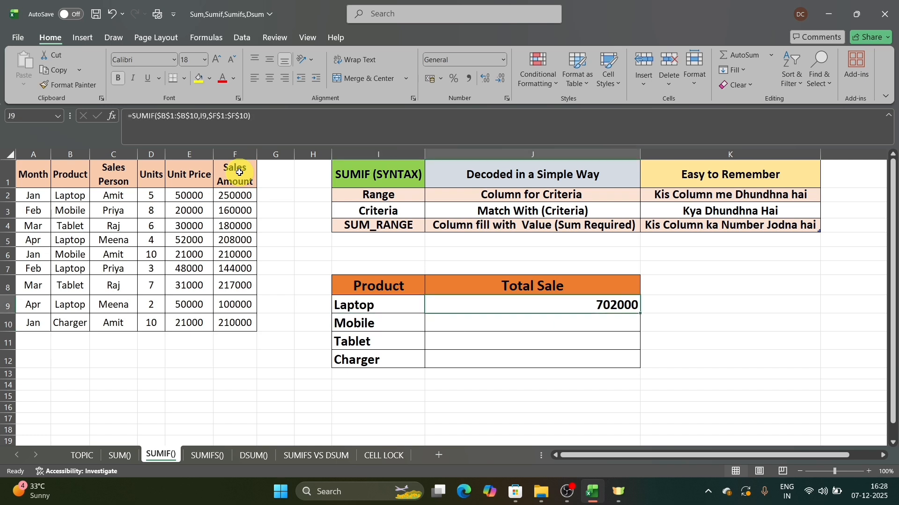
Shade the January Laptop row, A2:F2, with a light gold fill
{"action": "left_click", "coordinate": [71, 181]}
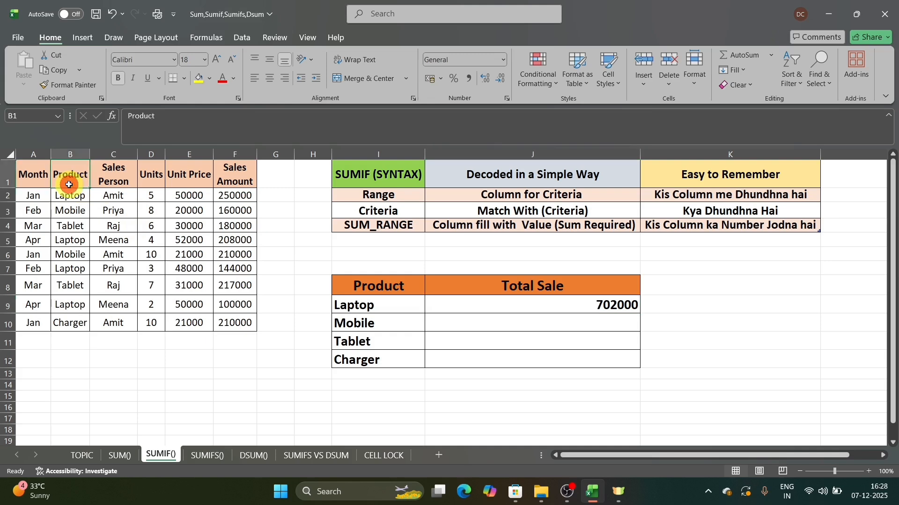
{"action": "left_click", "coordinate": [38, 196]}
{"action": "key", "text": "ctrl+shift+Right"}
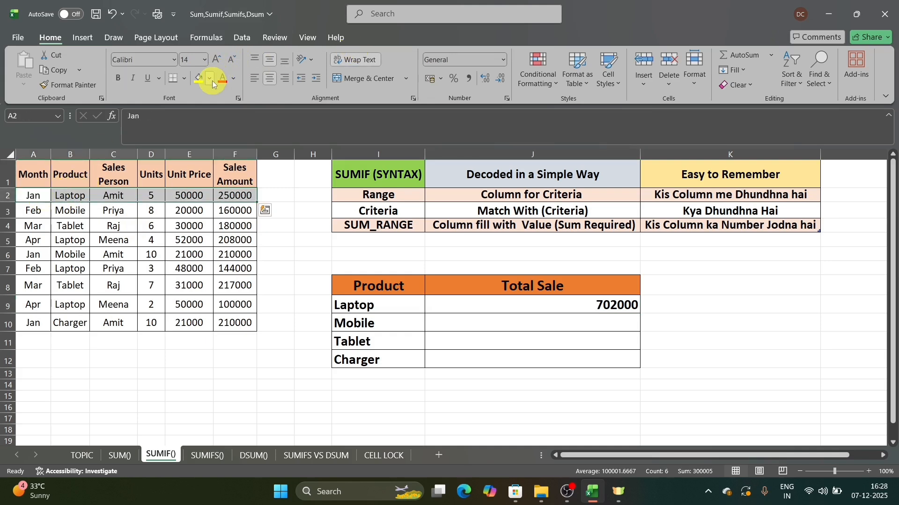
{"action": "left_click", "coordinate": [210, 80]}
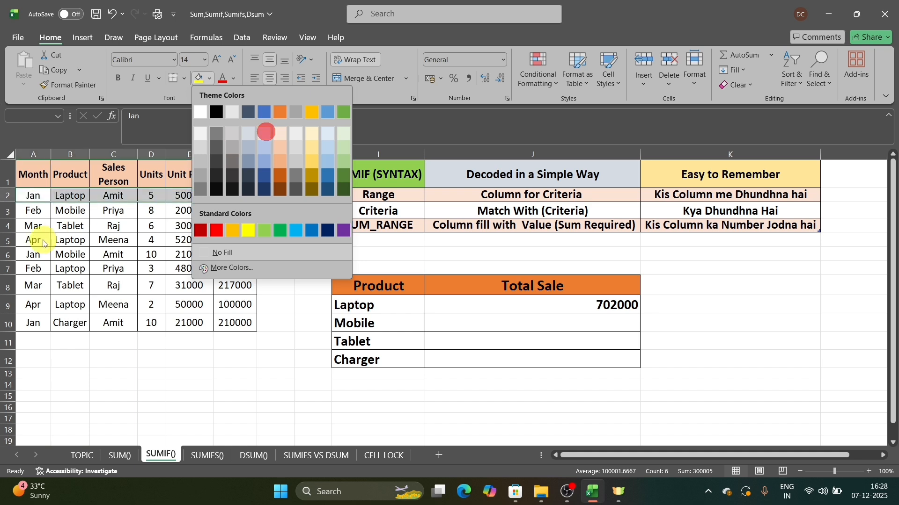
{"action": "left_click", "coordinate": [279, 145]}
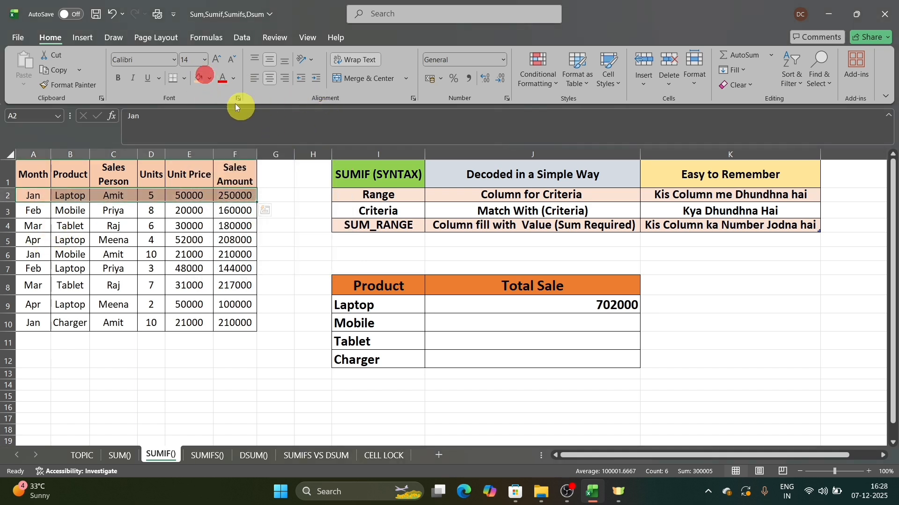
{"action": "left_click", "coordinate": [214, 78]}
{"action": "left_click", "coordinate": [316, 135]}
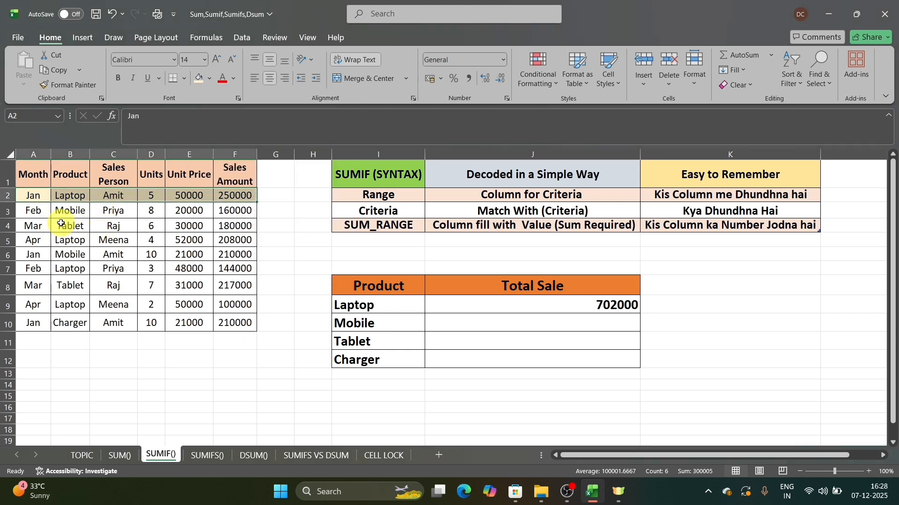
Copy the light gold formatting from row 2 to the other Laptop rows, 5, 7 and 9, with Format Painter
{"action": "left_click", "coordinate": [39, 238]}
{"action": "key", "text": "ctrl+shift+Right"}
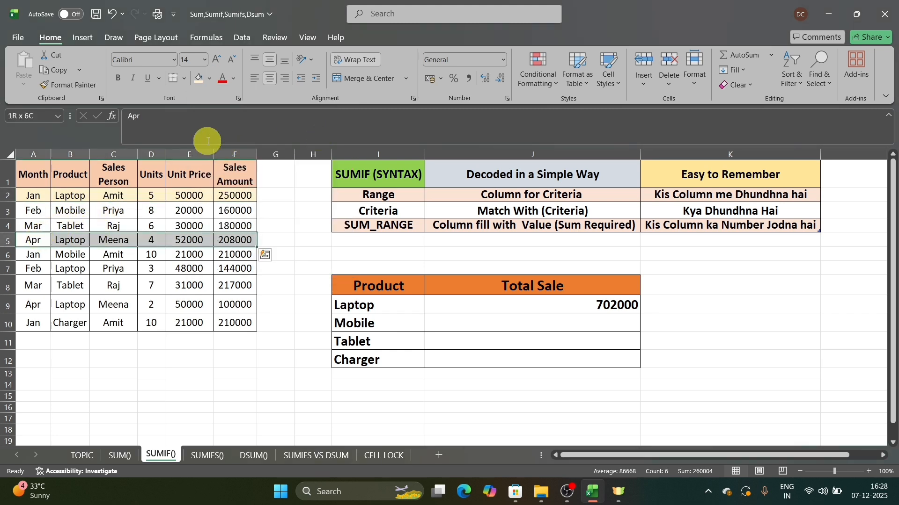
{"action": "left_click", "coordinate": [39, 196]}
{"action": "key", "text": "ctrl+shift+Right"}
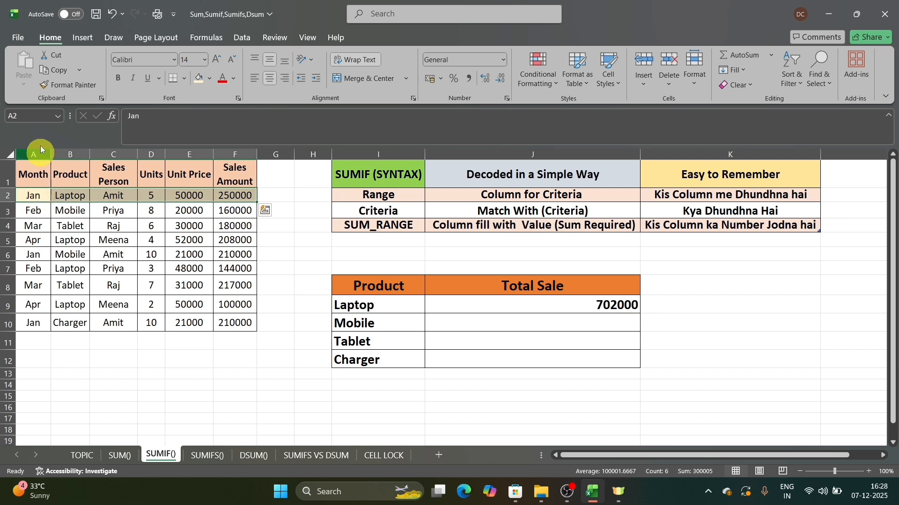
{"action": "left_click", "coordinate": [71, 86]}
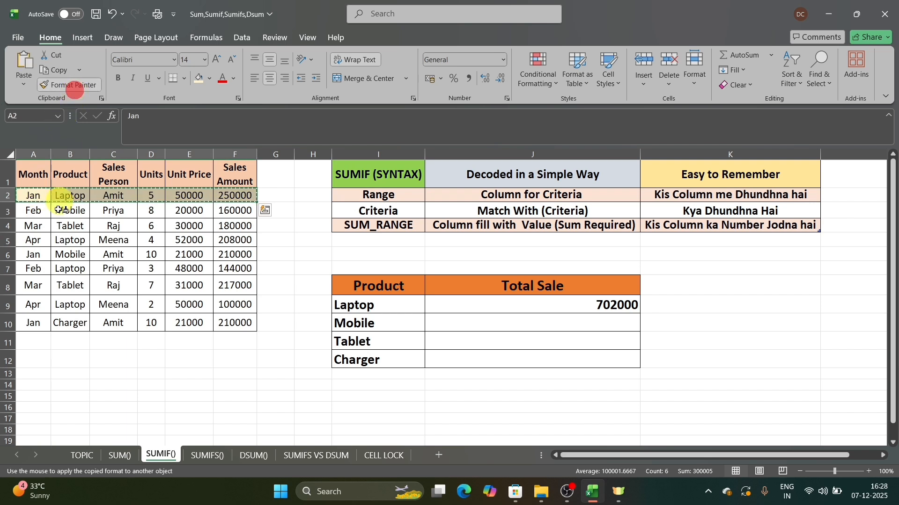
{"action": "left_click", "coordinate": [34, 240]}
{"action": "left_click", "coordinate": [73, 86]}
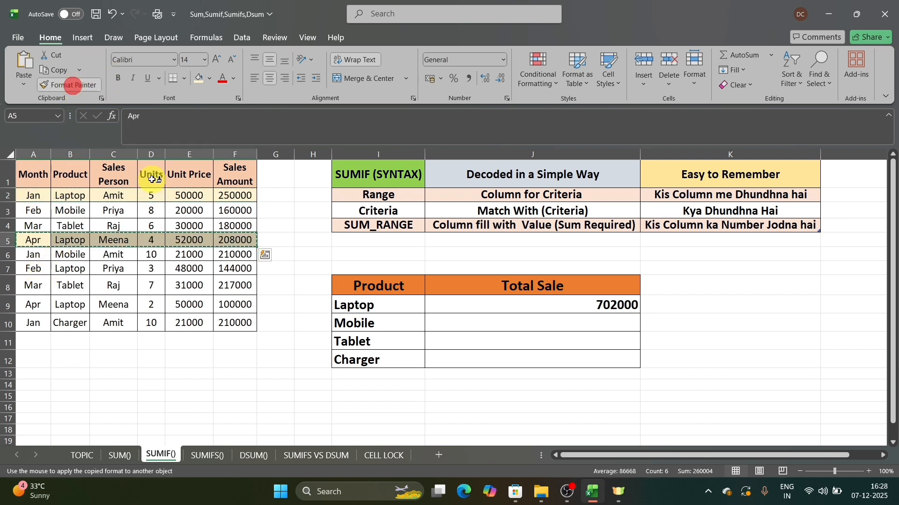
{"action": "left_click", "coordinate": [35, 267]}
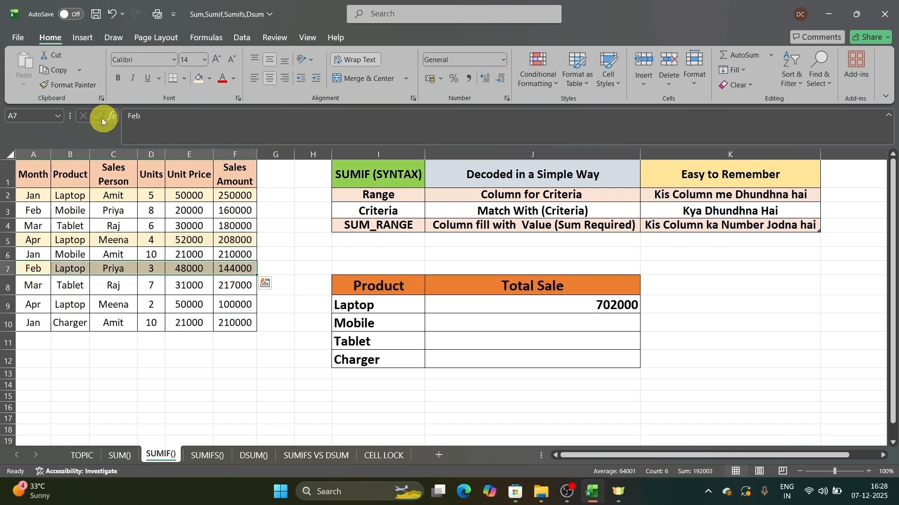
{"action": "left_click", "coordinate": [72, 88]}
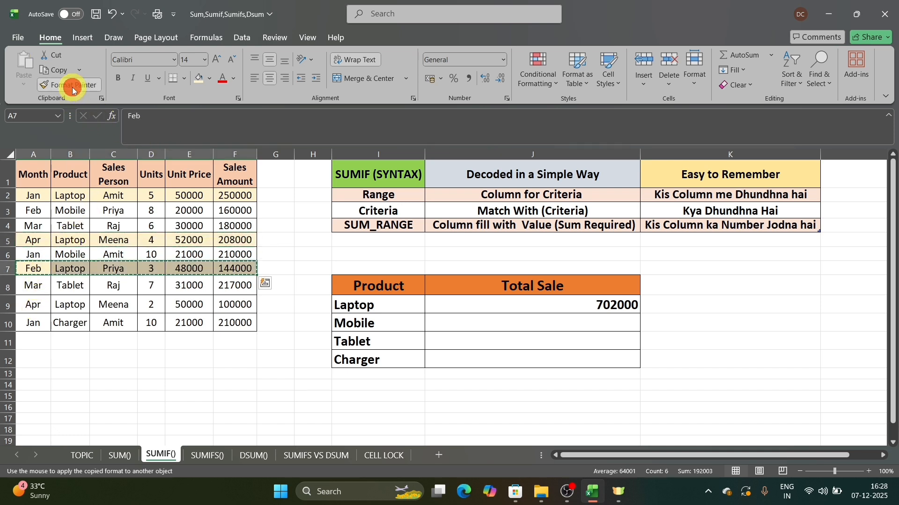
{"action": "left_click", "coordinate": [31, 305]}
Select the Sales Amount cells of all four Laptop rows together and check their sum against the SUMIF result
{"action": "left_click", "coordinate": [242, 197]}
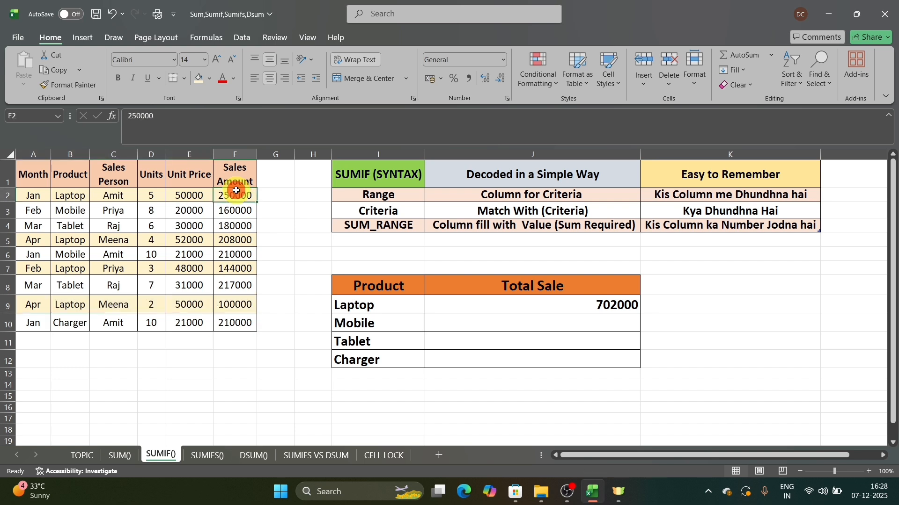
{"action": "left_click", "coordinate": [245, 239], "text": "ctrl"}
{"action": "left_click", "coordinate": [247, 269], "text": "ctrl"}
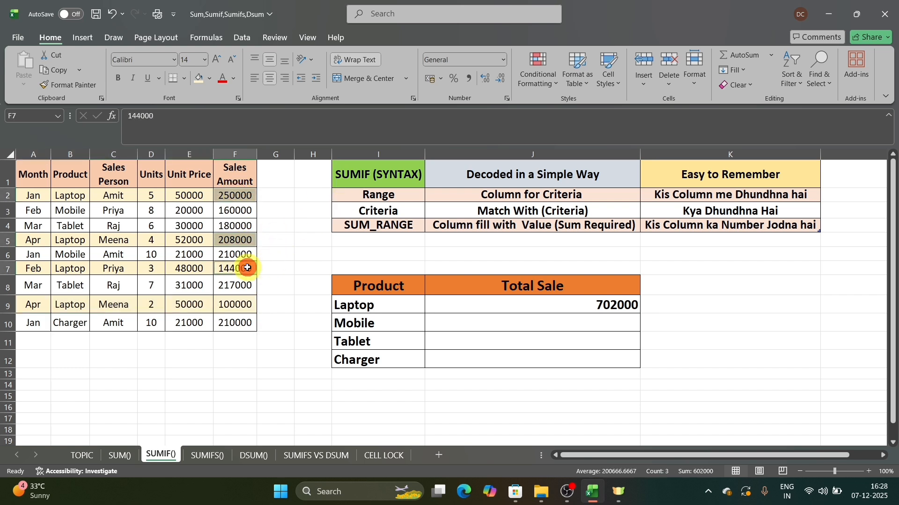
{"action": "left_click", "coordinate": [244, 304], "text": "ctrl"}
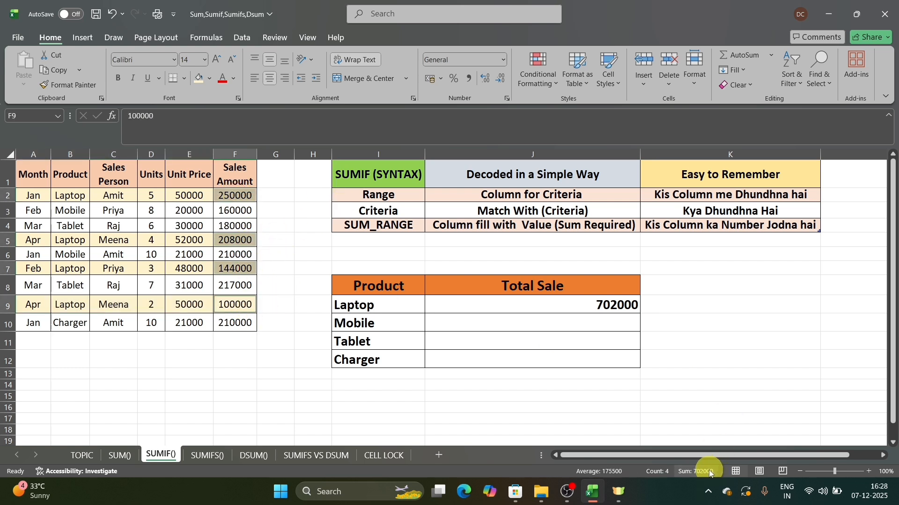
{"action": "left_click", "coordinate": [628, 394]}
Copy Laptop's SUMIF formula to the Total Sale cells for Mobile, Tablet and Charger
{"action": "left_click", "coordinate": [495, 302]}
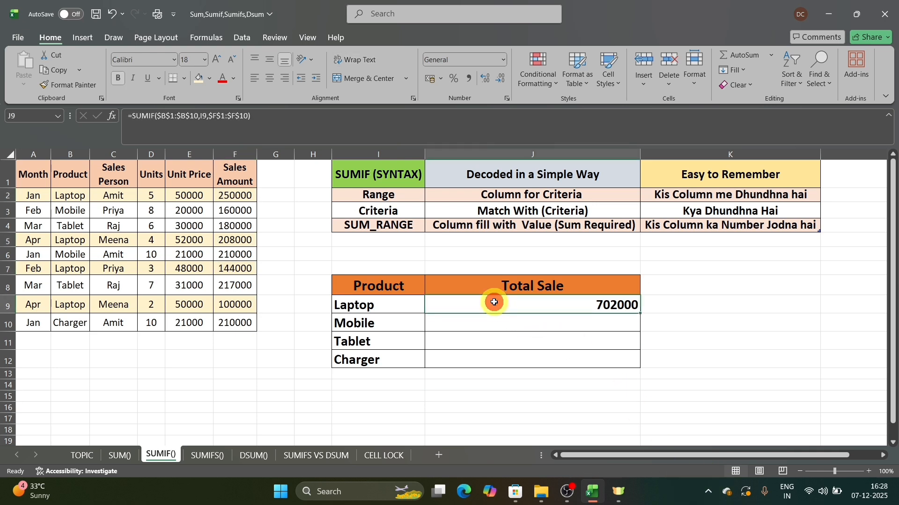
{"action": "key", "text": "ctrl+c"}
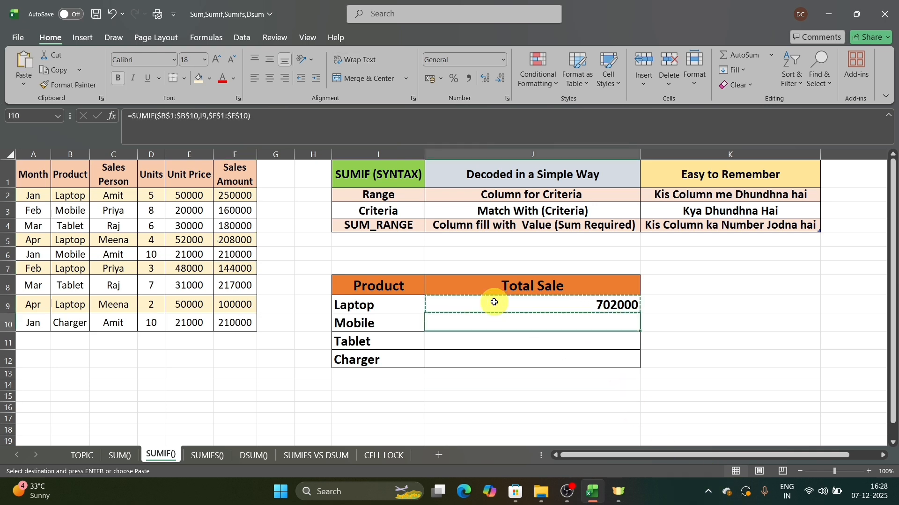
{"action": "key", "text": "shift+Down"}
{"action": "key", "text": "shift+Down"}
{"action": "key", "text": "ctrl+v"}
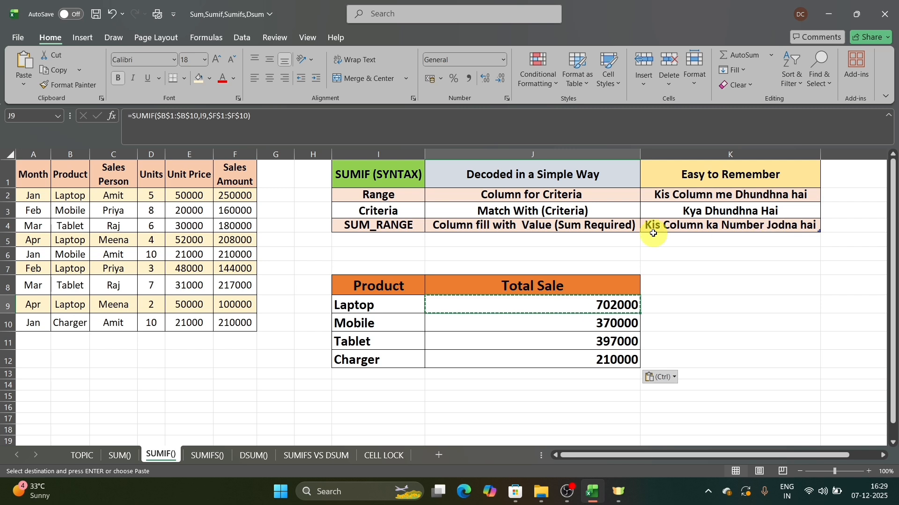
View the SUMIFS() sheet's syntax and product-by-month tables, and return to the SUMIF() sheet
{"action": "left_click", "coordinate": [310, 398]}
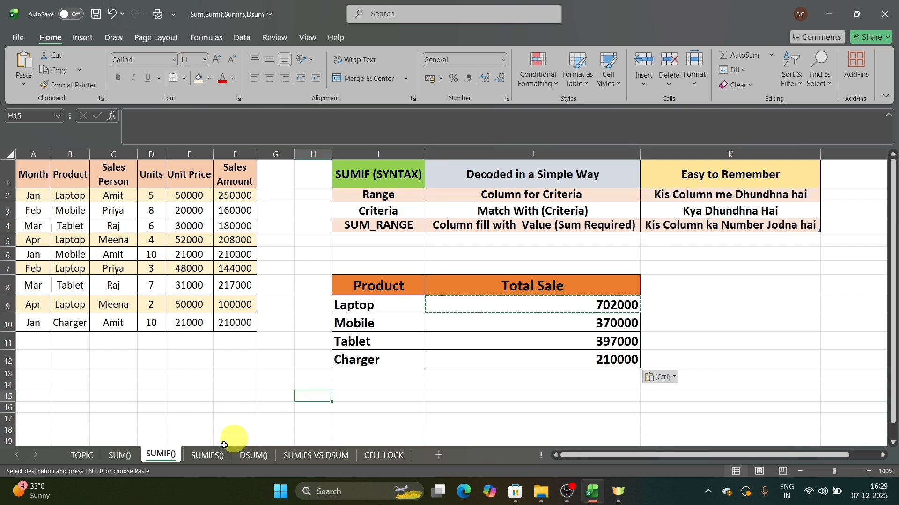
{"action": "left_click", "coordinate": [209, 457]}
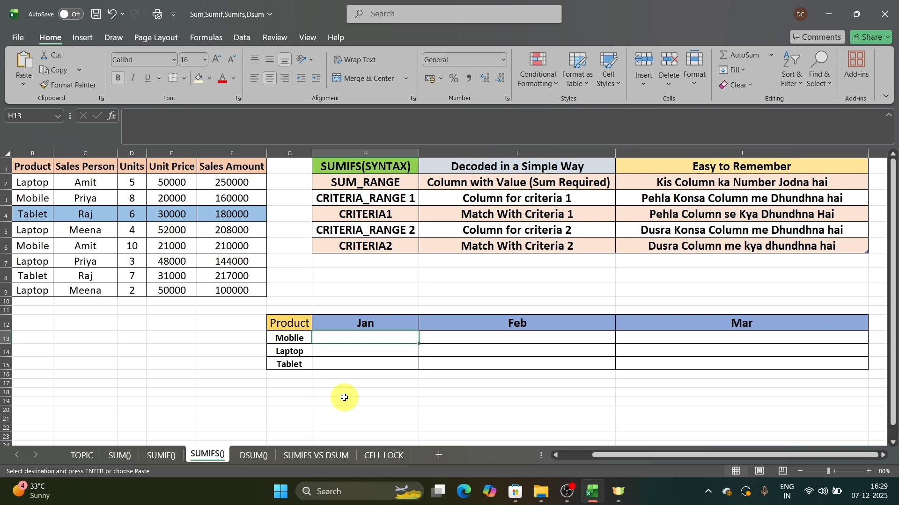
{"action": "left_click", "coordinate": [169, 456]}
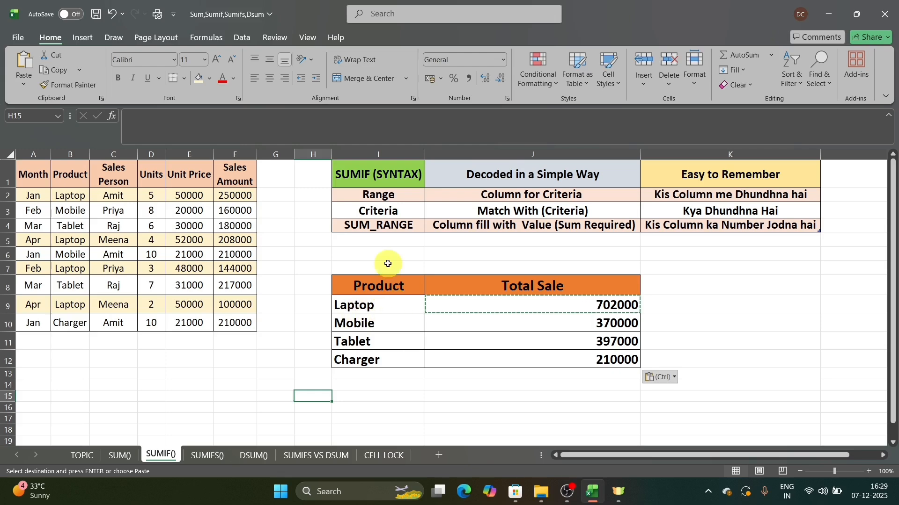
Examine the product-by-month table and the syntax explanations on the SUMIFS() sheet
{"action": "left_click", "coordinate": [221, 457]}
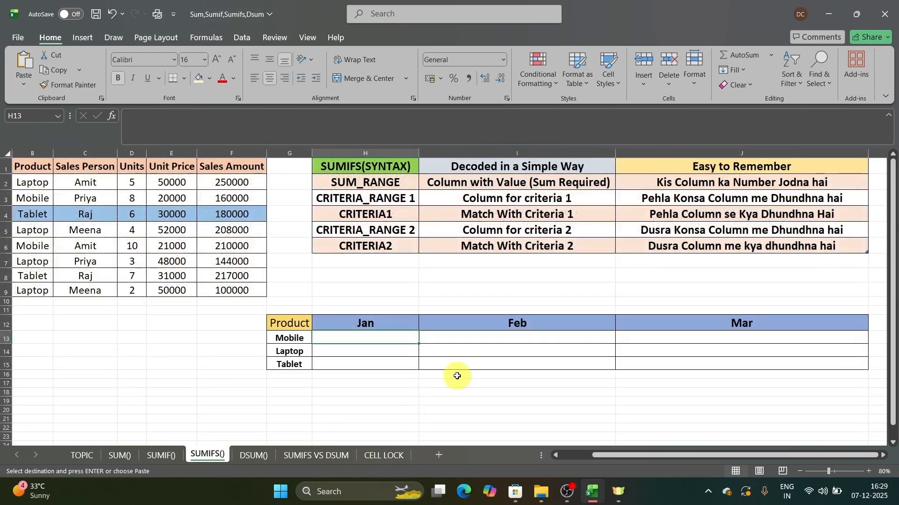
{"action": "left_click", "coordinate": [291, 338]}
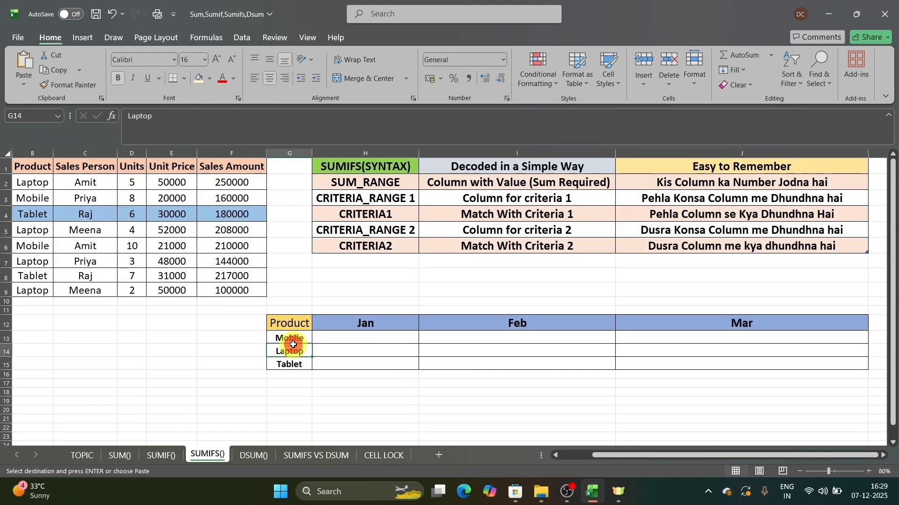
{"action": "left_click", "coordinate": [367, 338]}
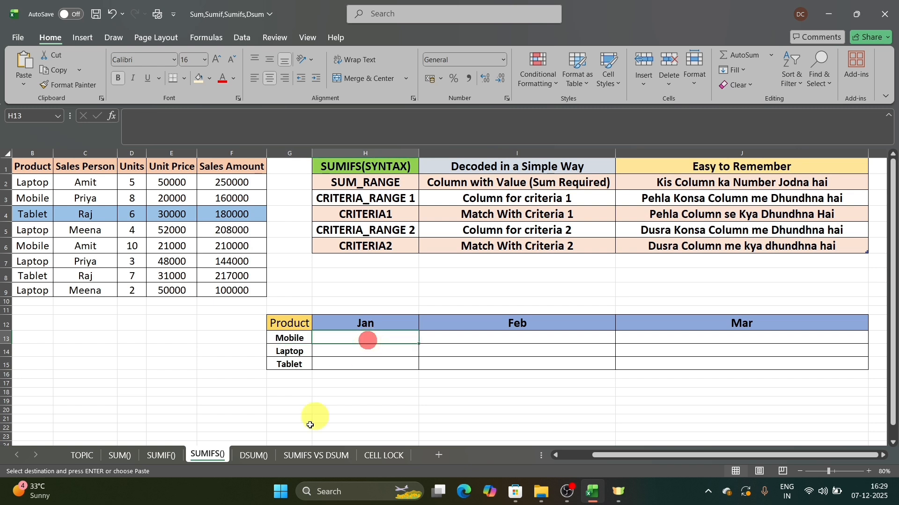
{"action": "left_click", "coordinate": [367, 328]}
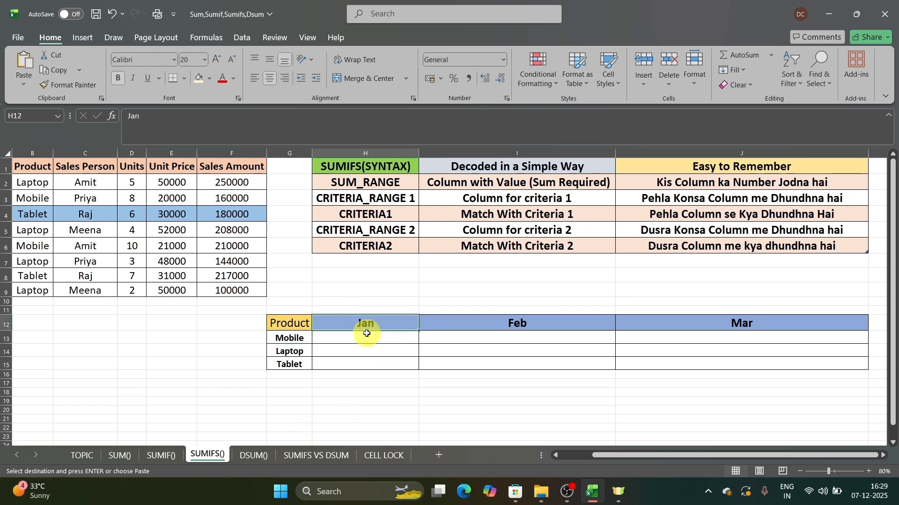
{"action": "left_click", "coordinate": [291, 363]}
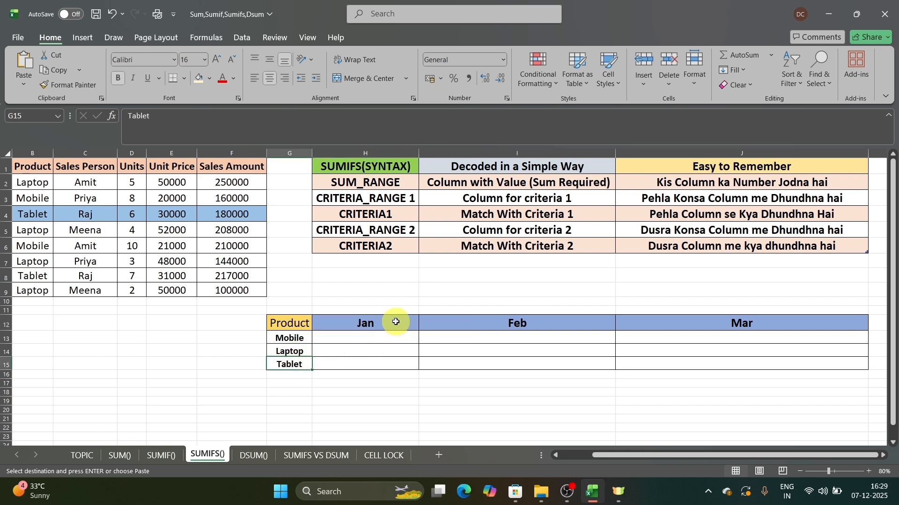
{"action": "left_click", "coordinate": [394, 322]}
{"action": "left_click_drag", "start_coordinate": [469, 314], "coordinate": [481, 315]}
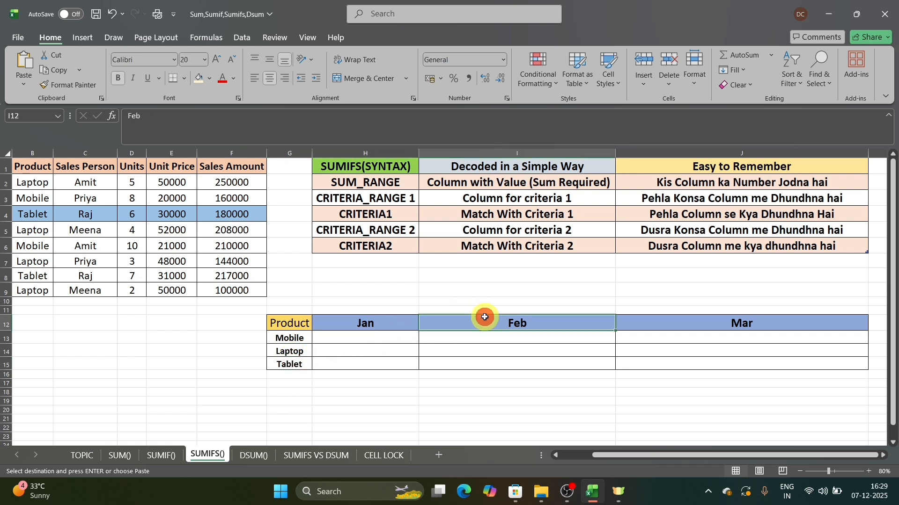
{"action": "left_click", "coordinate": [672, 311]}
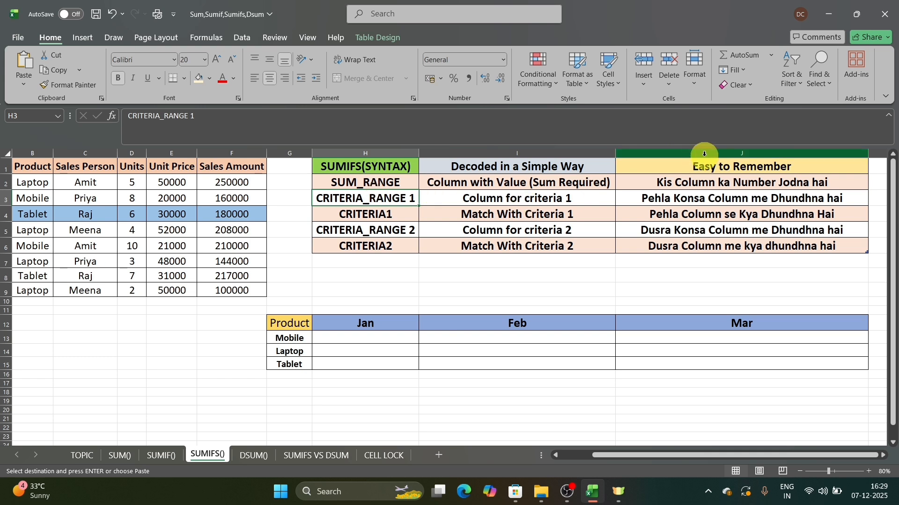
{"action": "left_click", "coordinate": [717, 186]}
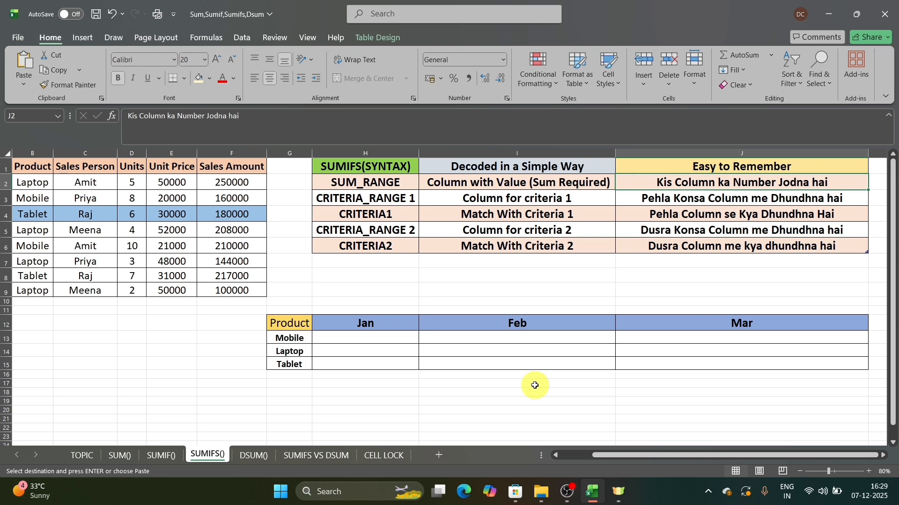
Compare the SUMIF() sheet's syntax with SUMIFS(), and examine the Month column, the Jan heading and the second-criteria syntax rows
{"action": "left_click", "coordinate": [163, 455]}
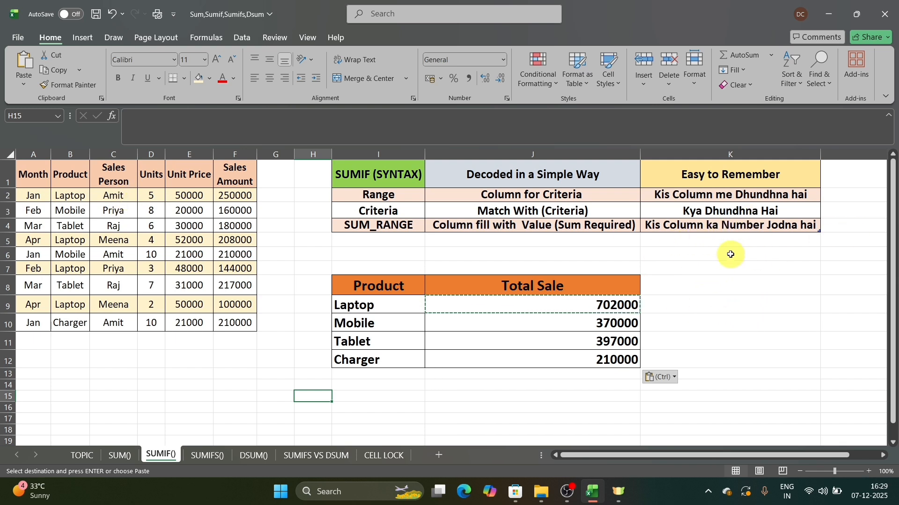
{"action": "left_click", "coordinate": [213, 455]}
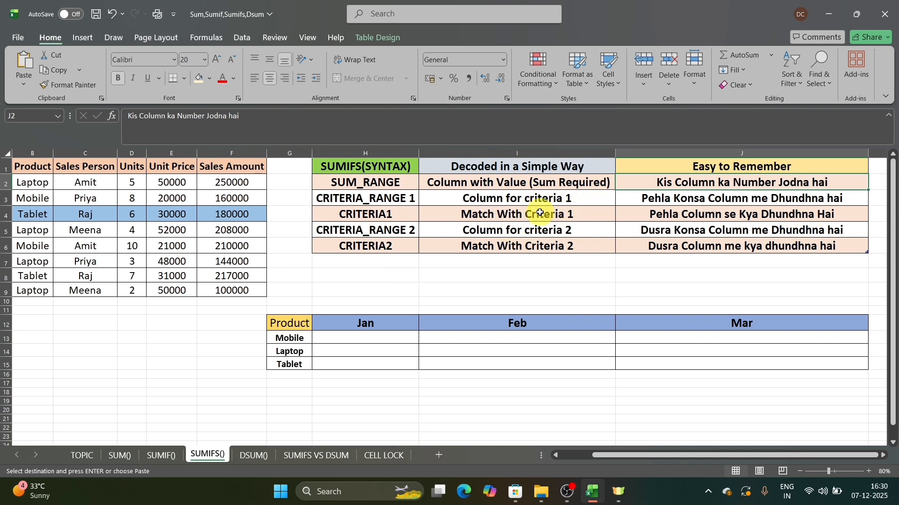
{"action": "scroll", "coordinate": [322, 248], "scroll_direction": "left", "scroll_amount": 1}
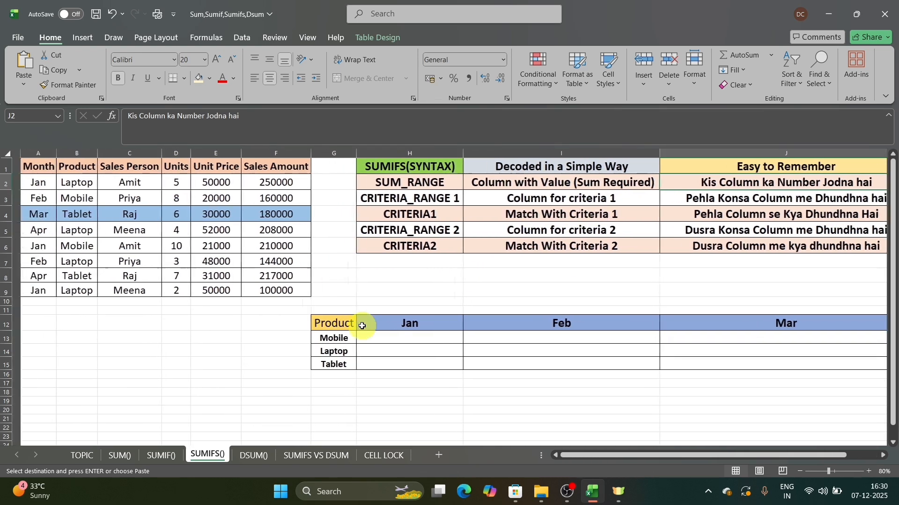
{"action": "left_click", "coordinate": [23, 167]}
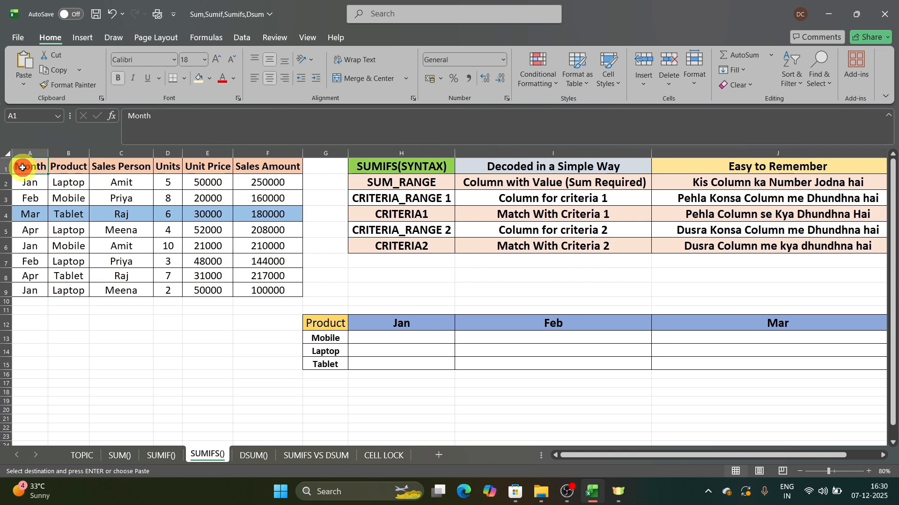
{"action": "key", "text": "ctrl+v"}
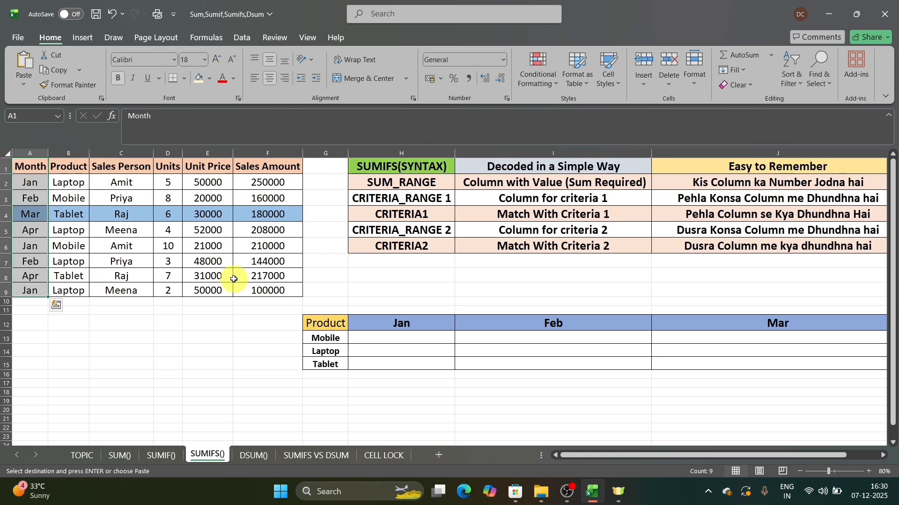
{"action": "left_click", "coordinate": [530, 250]}
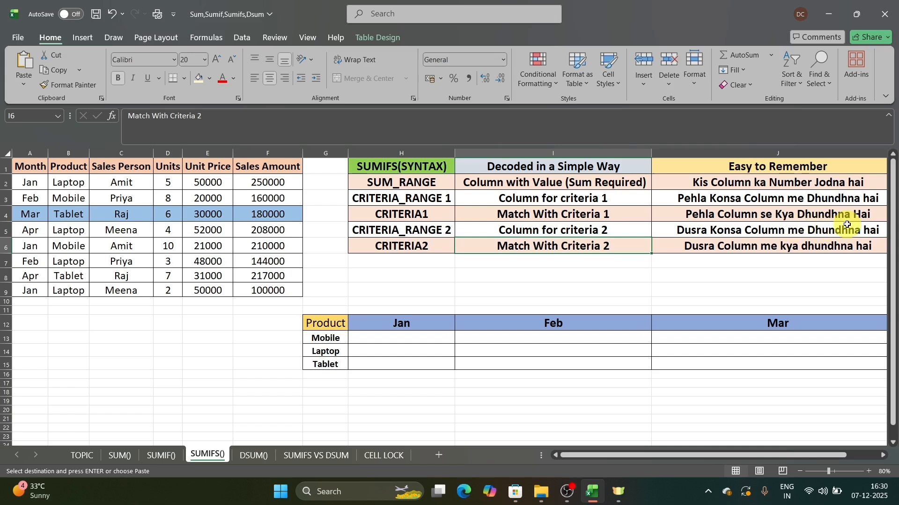
{"action": "left_click", "coordinate": [33, 153]}
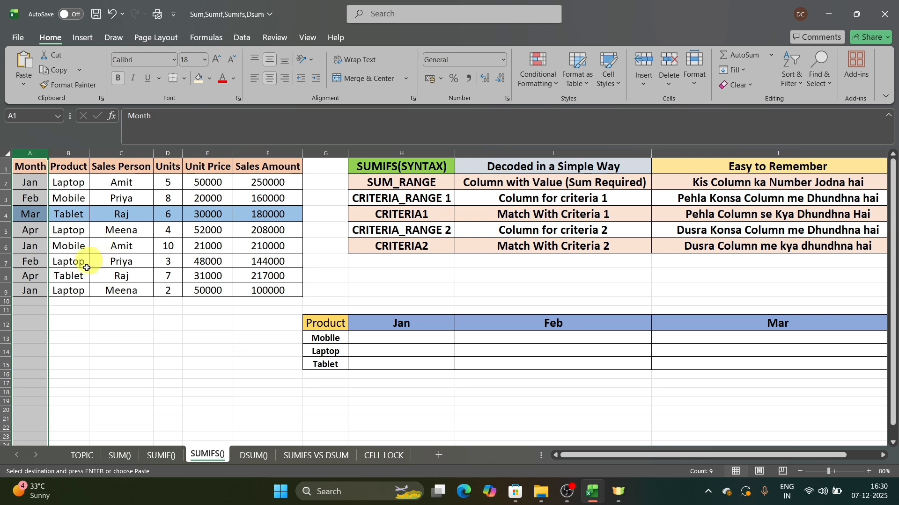
{"action": "left_click", "coordinate": [393, 326]}
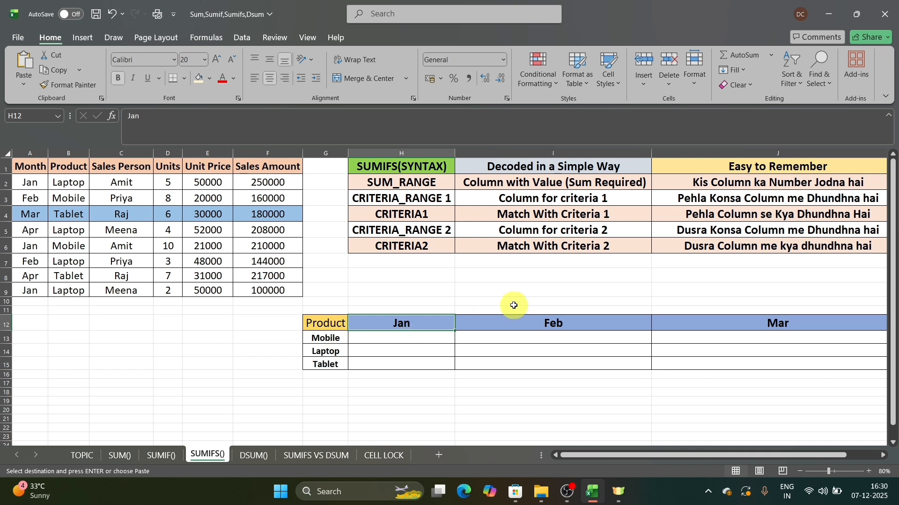
{"action": "left_click", "coordinate": [448, 230]}
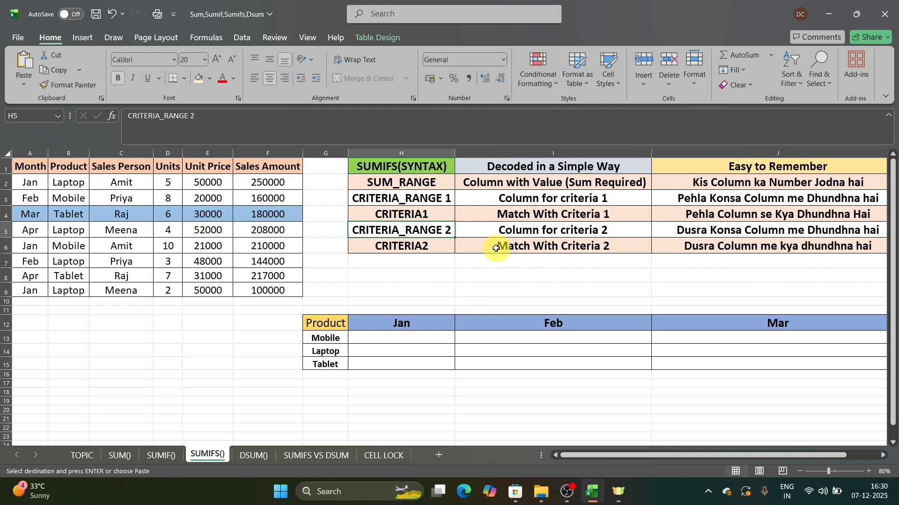
{"action": "left_click", "coordinate": [420, 335]}
{"action": "type", "text": "="}
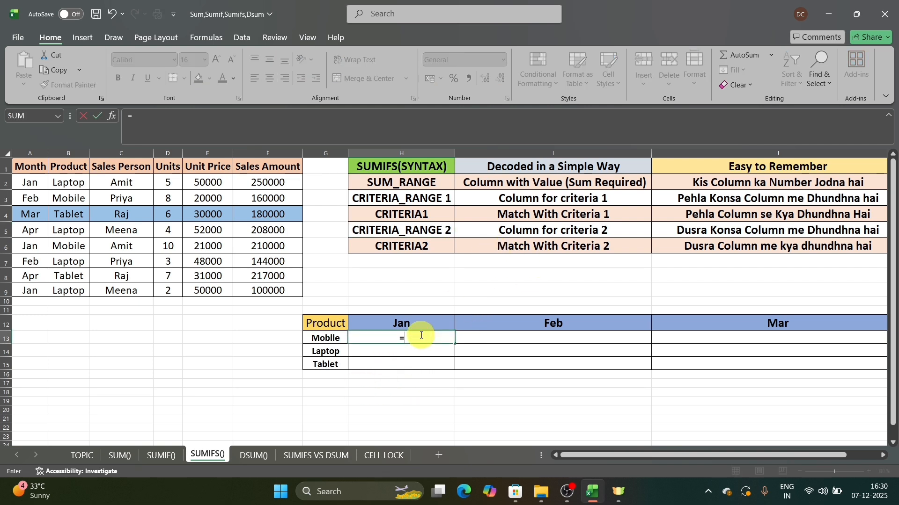
{"action": "type", "text": "sumif"}
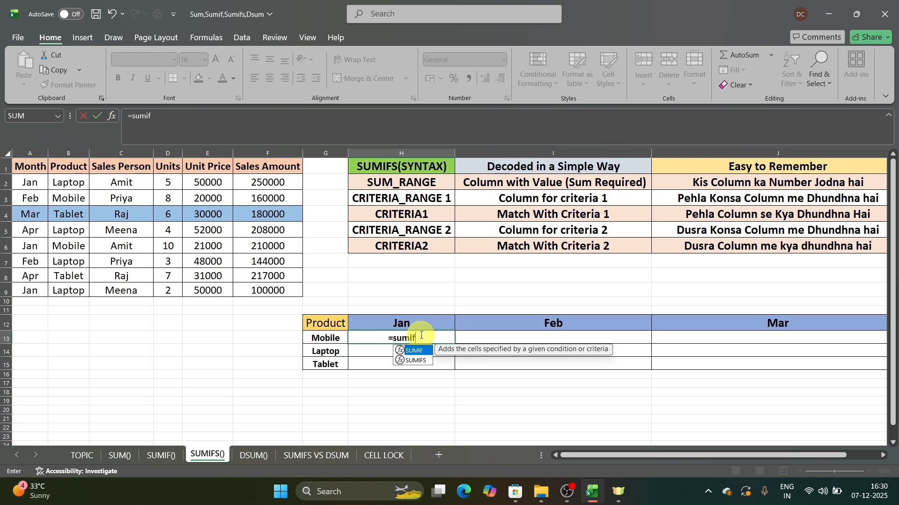
{"action": "type", "text": "s("}
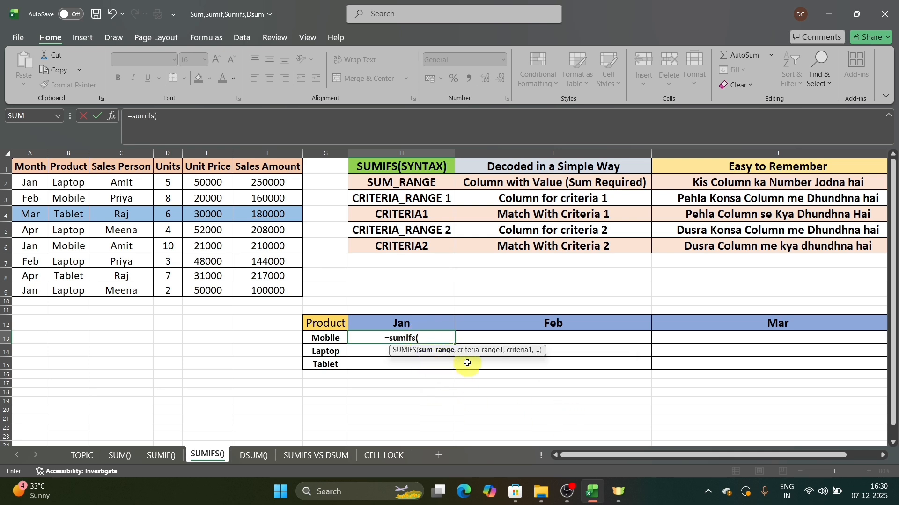
{"action": "left_click", "coordinate": [266, 168]}
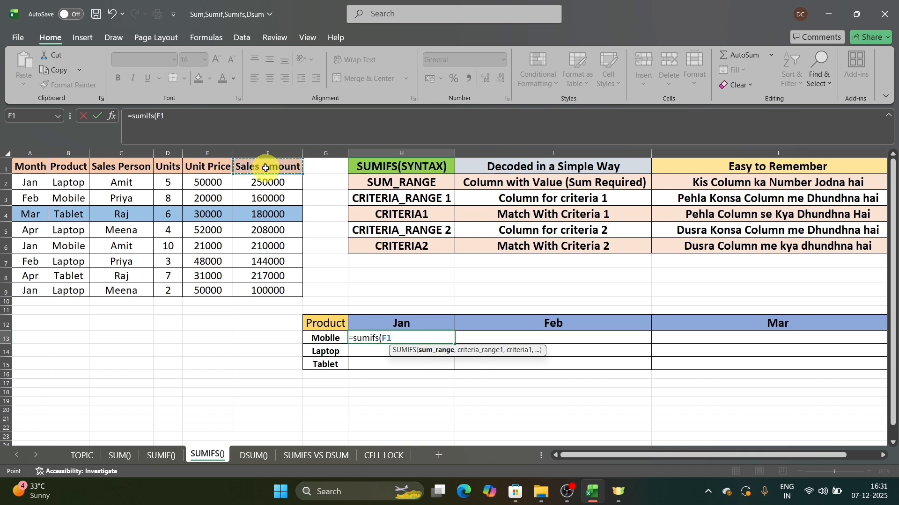
{"action": "key", "text": "ctrl+shift+Down"}
{"action": "type", "text": ","}
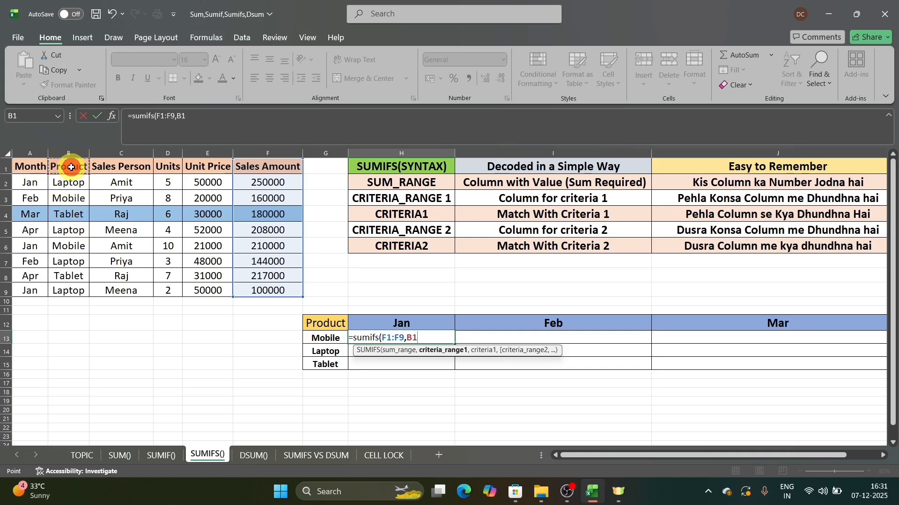
{"action": "key", "text": "ctrl+shift+Down"}
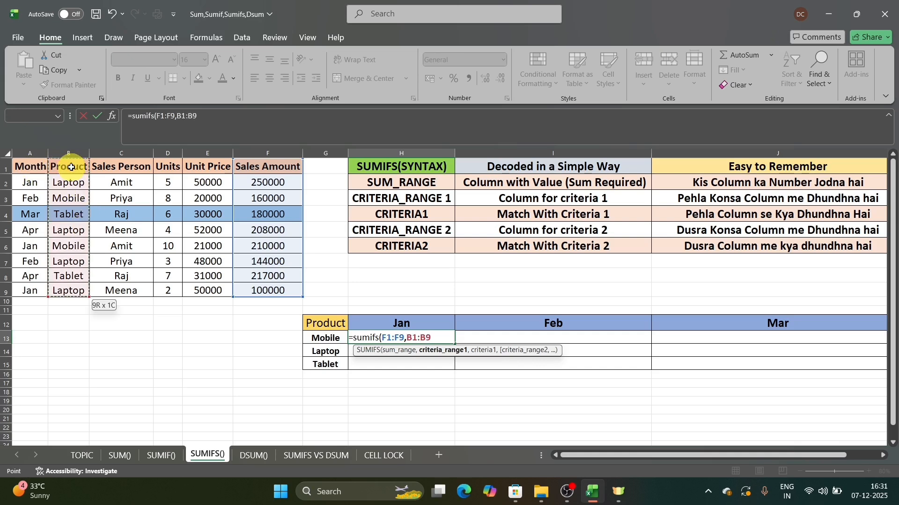
{"action": "left_click", "coordinate": [228, 125]}
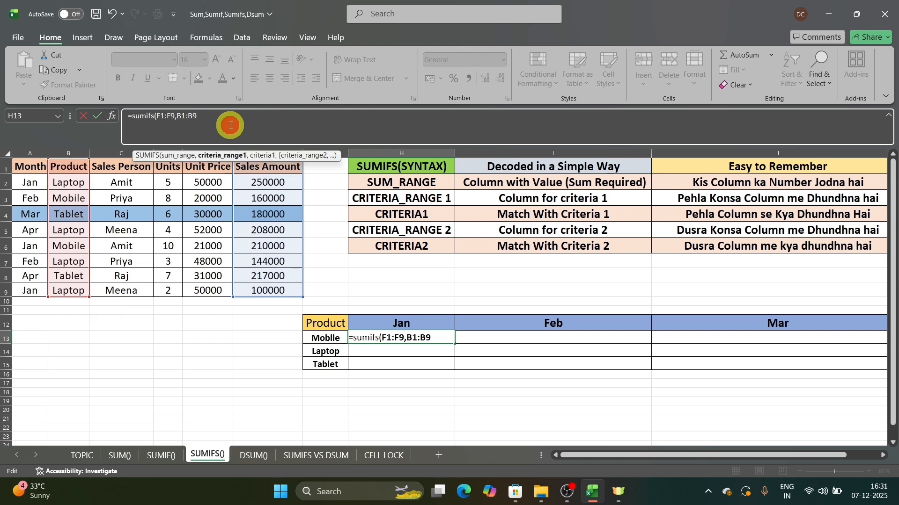
{"action": "key", "text": "BackSpace"}
{"action": "key", "text": "Escape"}
{"action": "key", "text": "Escape"}
{"action": "key", "text": "Down"}
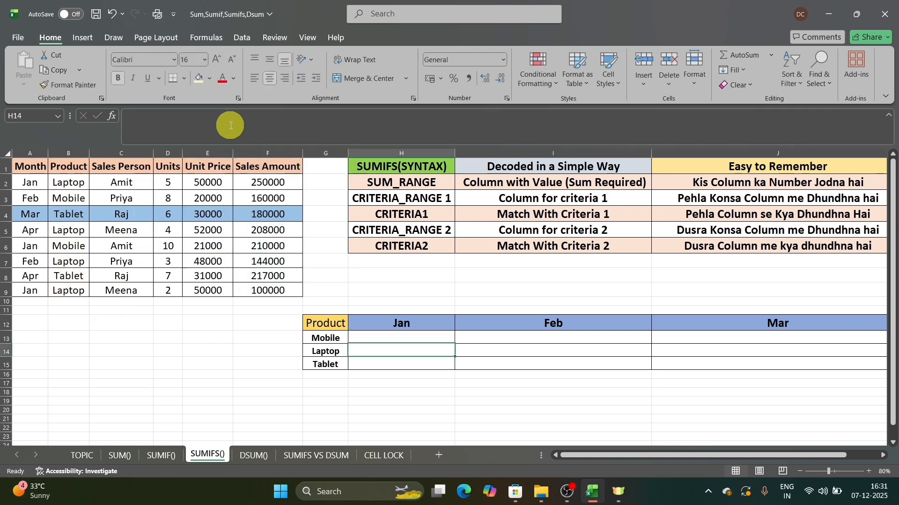
{"action": "key", "text": "Up"}
{"action": "left_click", "coordinate": [182, 123]}
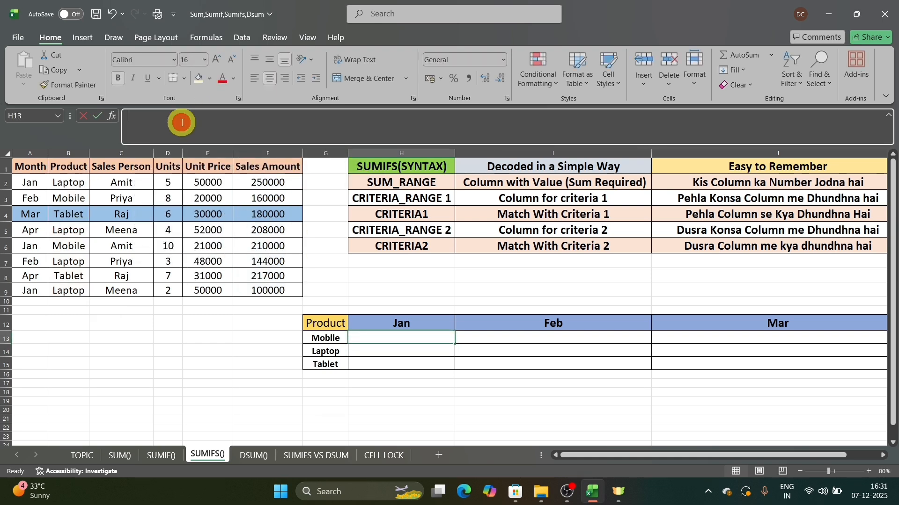
{"action": "key", "text": "XF86AudioLowerVolume"}
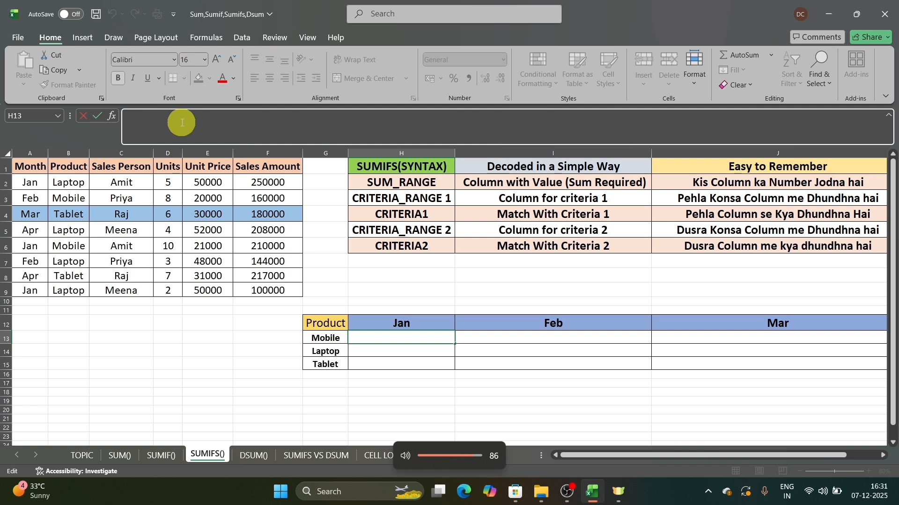
{"action": "left_click", "coordinate": [416, 381]}
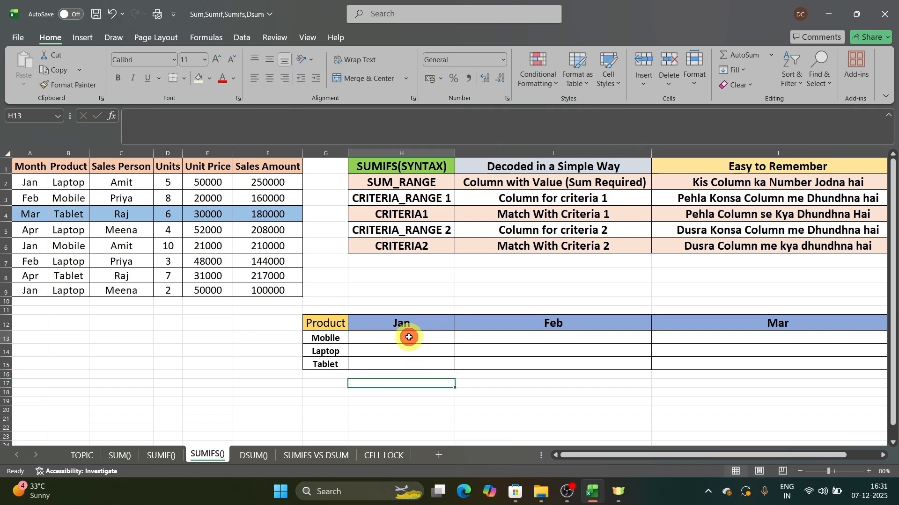
{"action": "left_click", "coordinate": [408, 337]}
{"action": "type", "text": "=du"}
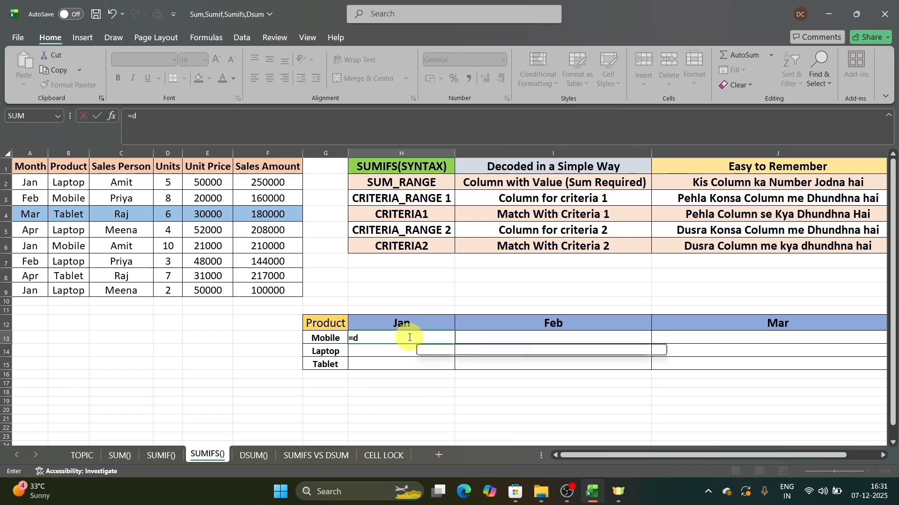
{"action": "key", "text": "BackSpace"}
{"action": "key", "text": "BackSpace"}
{"action": "type", "text": "sumi"}
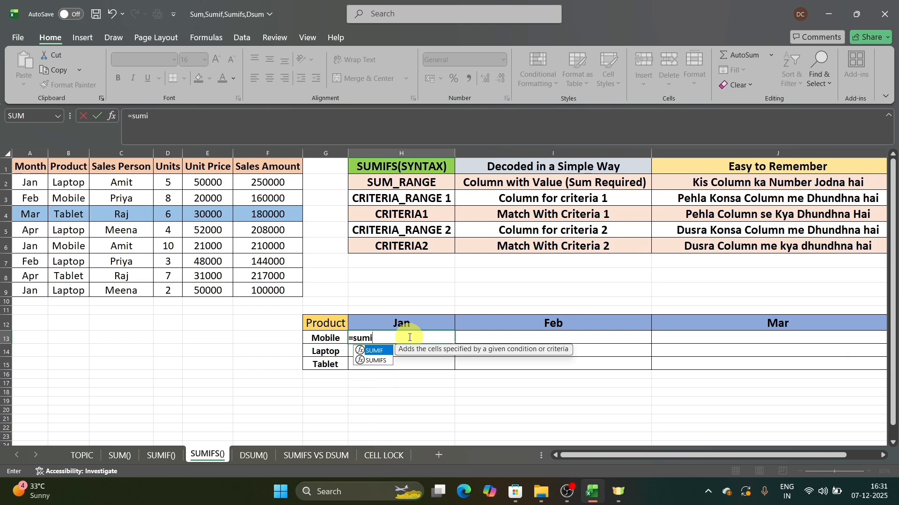
{"action": "type", "text": "fs("}
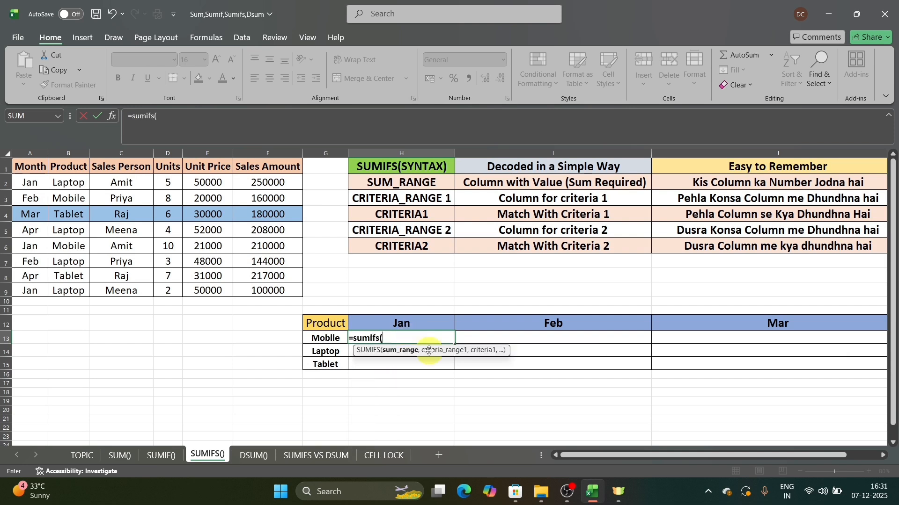
{"action": "left_click", "coordinate": [287, 169]}
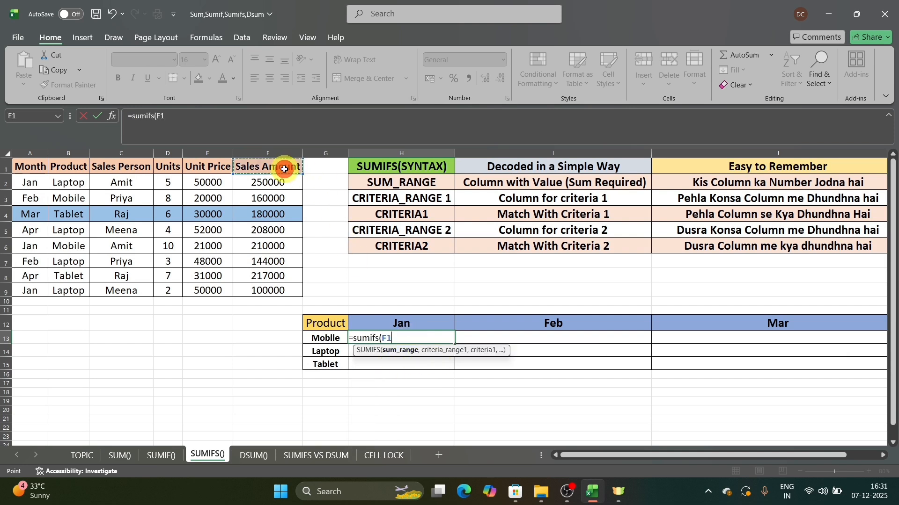
{"action": "key", "text": "ctrl+shift+Down"}
{"action": "key", "text": "F4"}
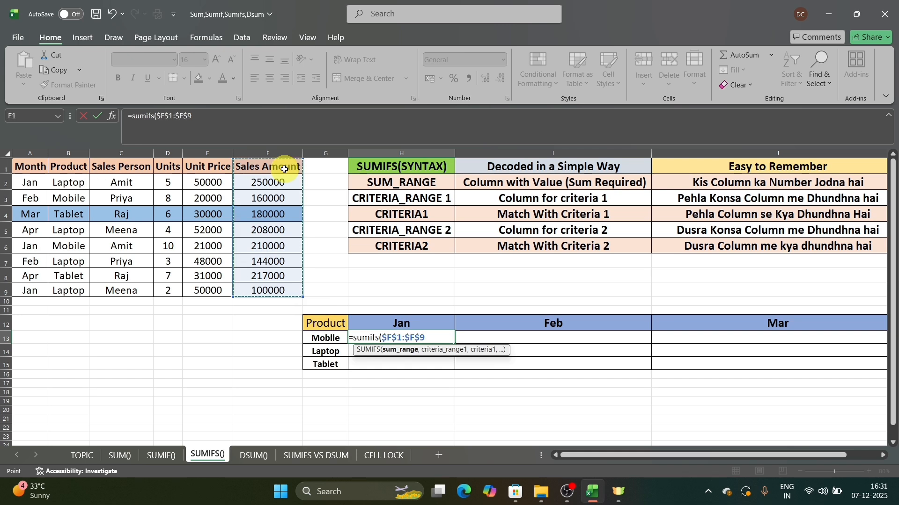
{"action": "type", "text": ","}
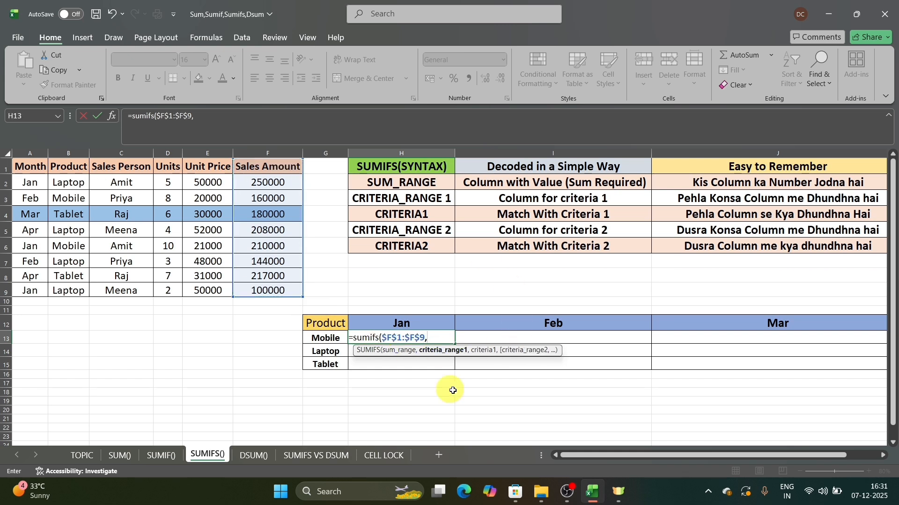
{"action": "left_click", "coordinate": [67, 169]}
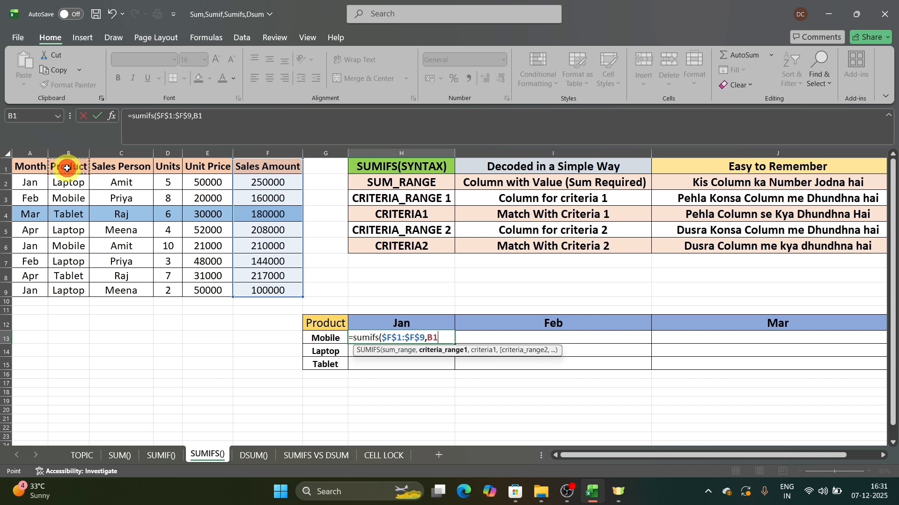
{"action": "key", "text": "ctrl+shift+Down"}
{"action": "key", "text": "F4"}
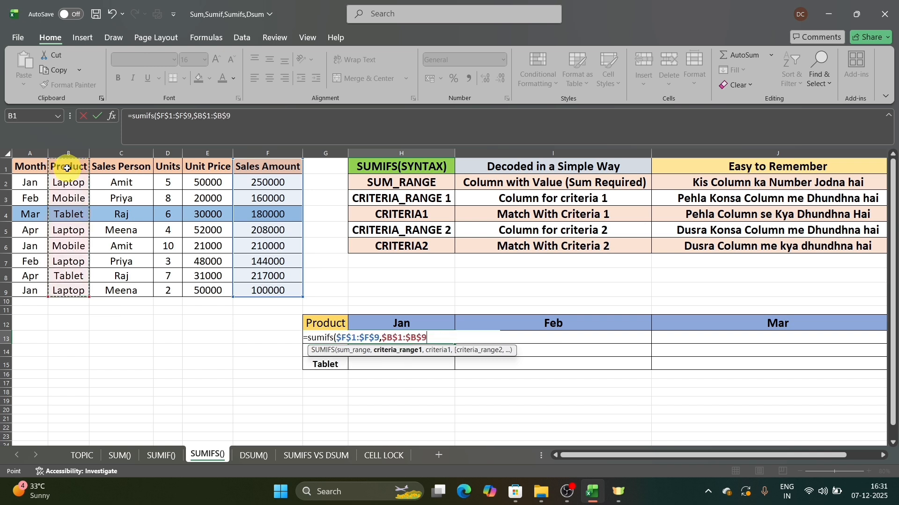
{"action": "type", "text": ","}
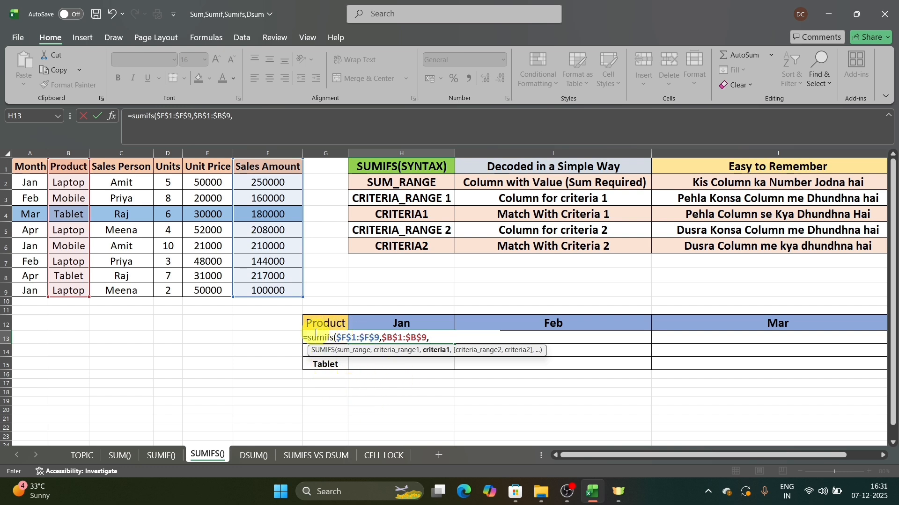
{"action": "left_click", "coordinate": [338, 322]}
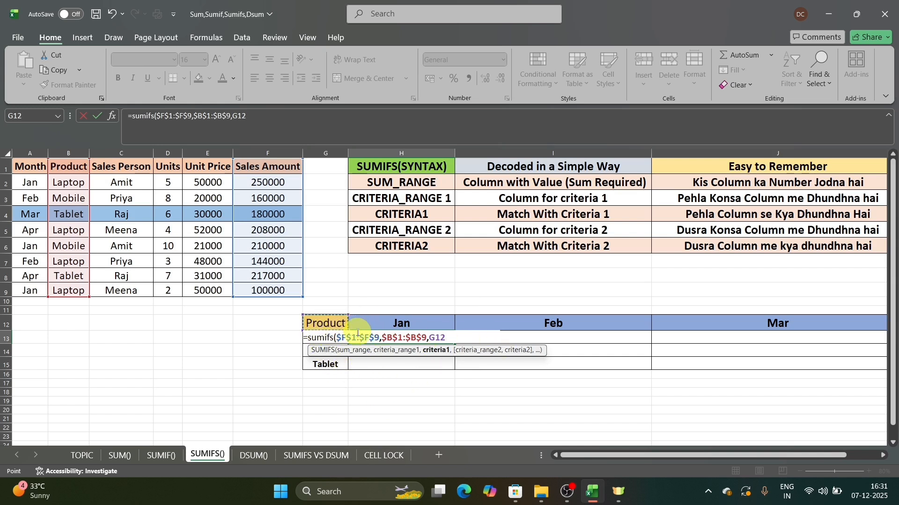
{"action": "left_click", "coordinate": [298, 129]}
{"action": "left_click_drag", "start_coordinate": [256, 124], "coordinate": [107, 121]}
{"action": "key", "text": "BackSpace"}
{"action": "key", "text": "Return"}
{"action": "key", "text": "Up"}
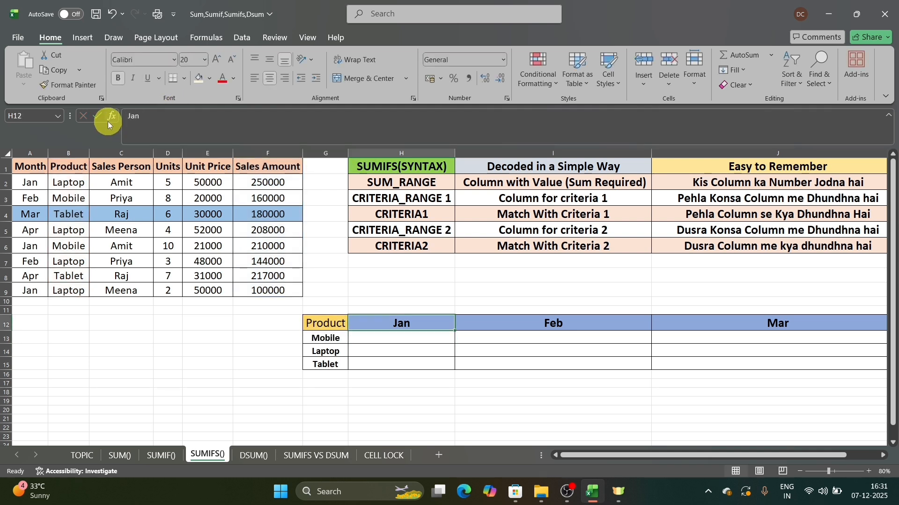
Start a SUMIFS formula in Mobile's Jan cell with the locked Sales Amount range $F$1:$F$9 as the sum range
{"action": "left_click", "coordinate": [185, 118]}
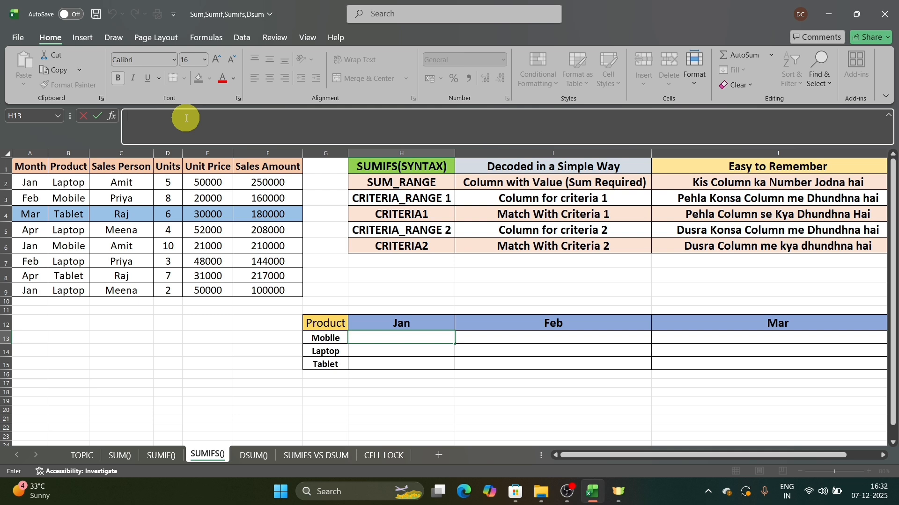
{"action": "type", "text": "=d"}
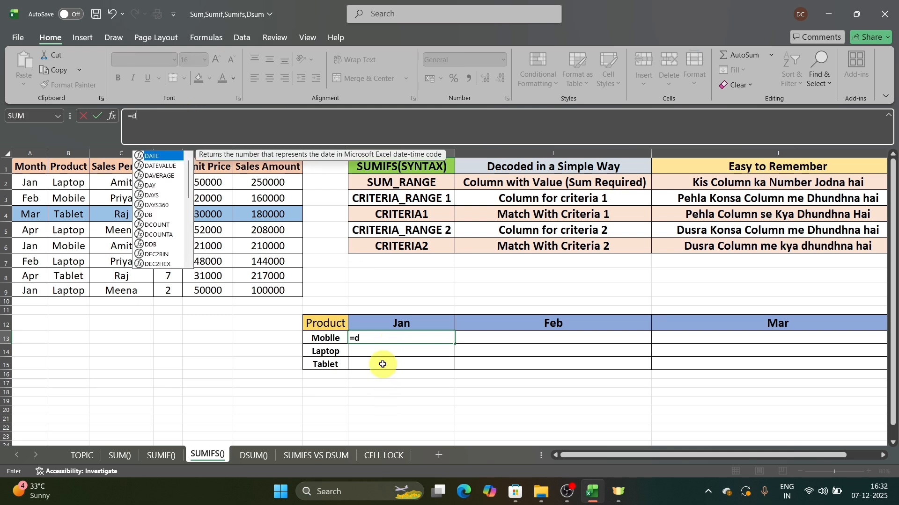
{"action": "key", "text": "BackSpace"}
{"action": "type", "text": "sum"}
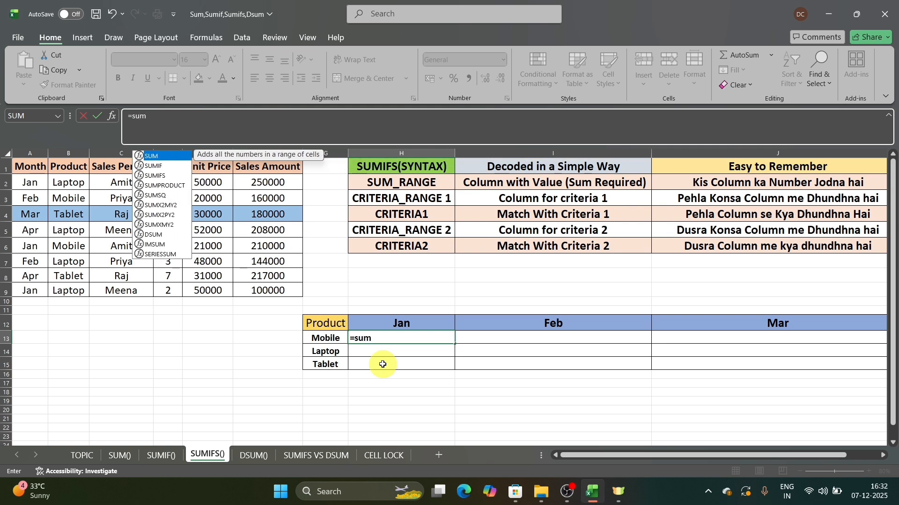
{"action": "type", "text": "ifs("}
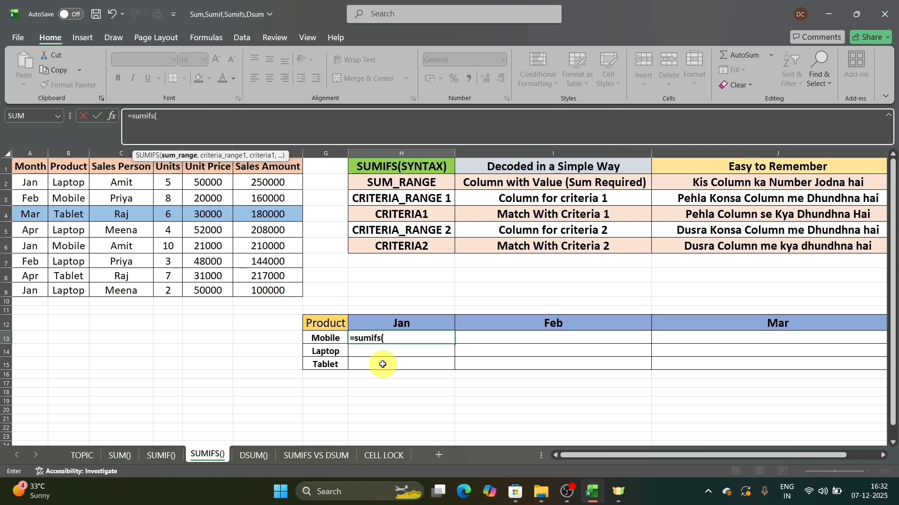
{"action": "left_click", "coordinate": [272, 171]}
{"action": "key", "text": "ctrl+shift+Down"}
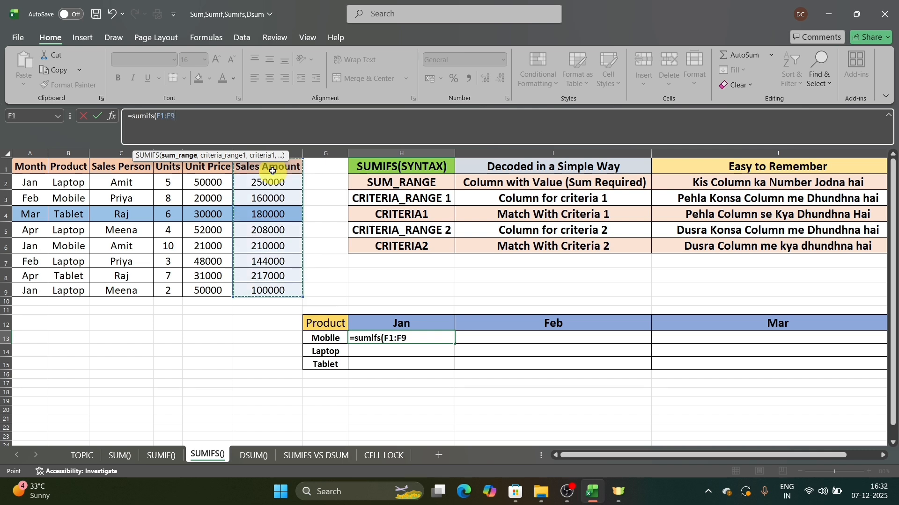
{"action": "key", "text": "F4"}
{"action": "type", "text": ","}
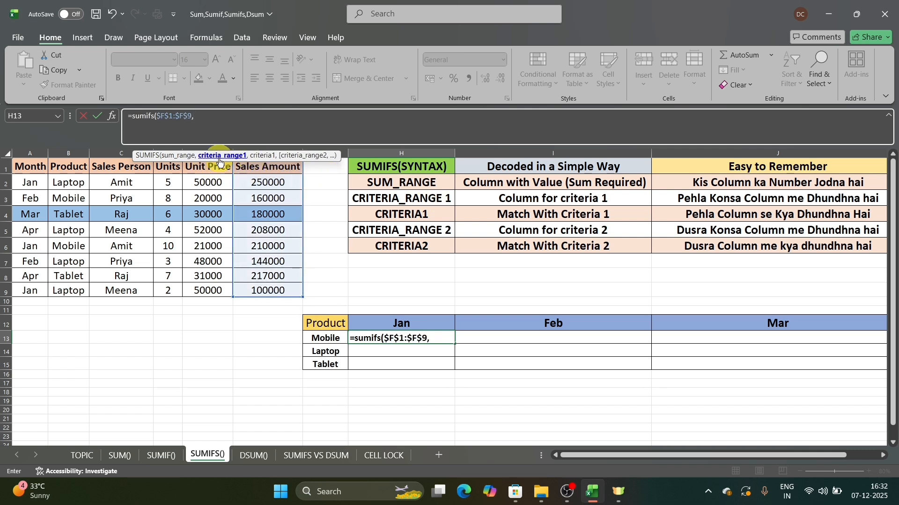
Add the locked Product range $B$1:$B$9 as the first criteria range, matched with Mobile as the column-locked reference $G13
{"action": "left_click", "coordinate": [57, 164]}
{"action": "key", "text": "ctrl+shift+Down"}
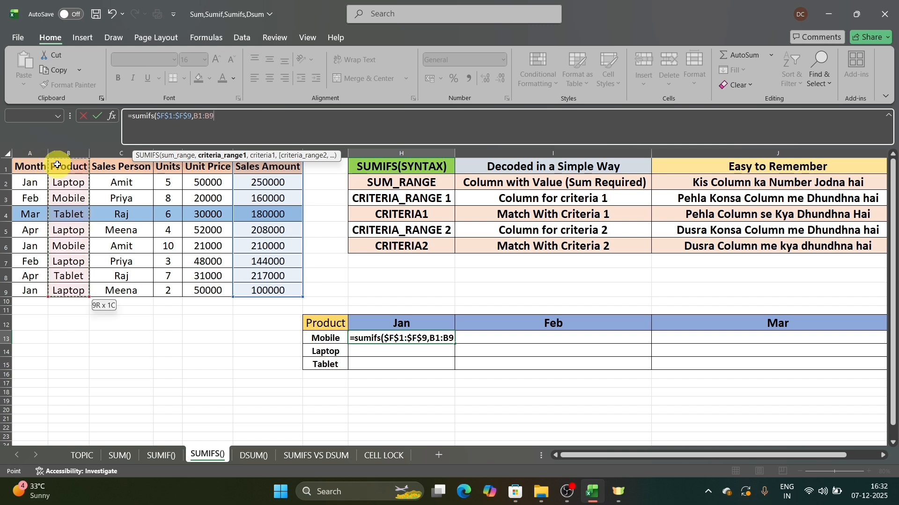
{"action": "key", "text": "F4"}
{"action": "type", "text": ","}
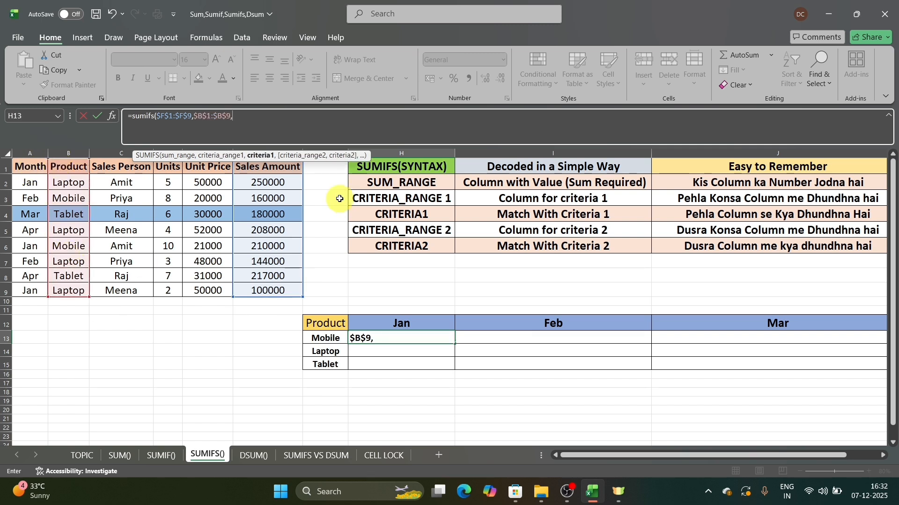
{"action": "left_click", "coordinate": [321, 339]}
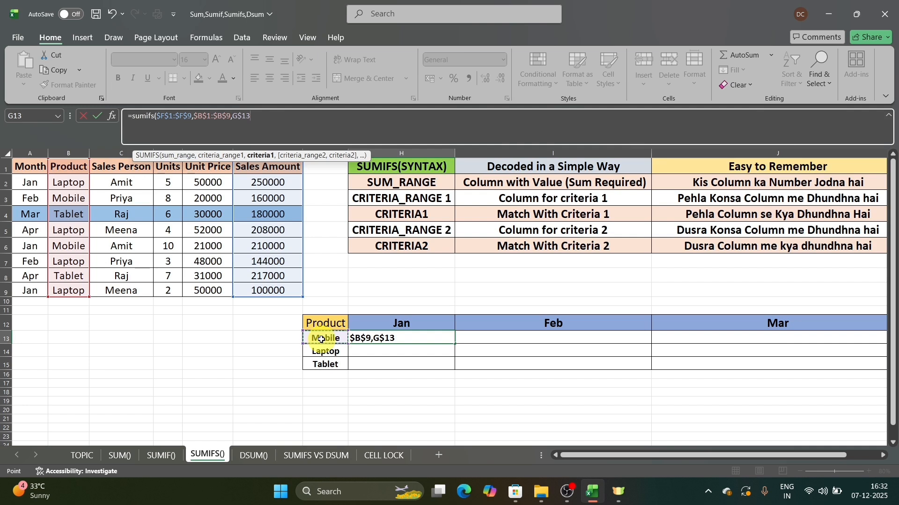
{"action": "type", "text": ","}
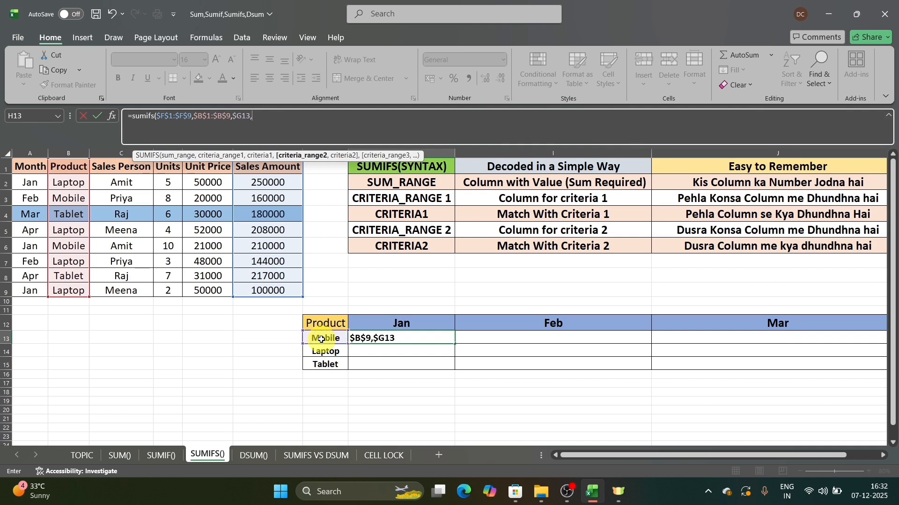
Add the locked Month range $A$1:$A$9 with the row-locked Jan heading H$12 as the second criterion, and complete the formula
{"action": "left_click", "coordinate": [32, 165]}
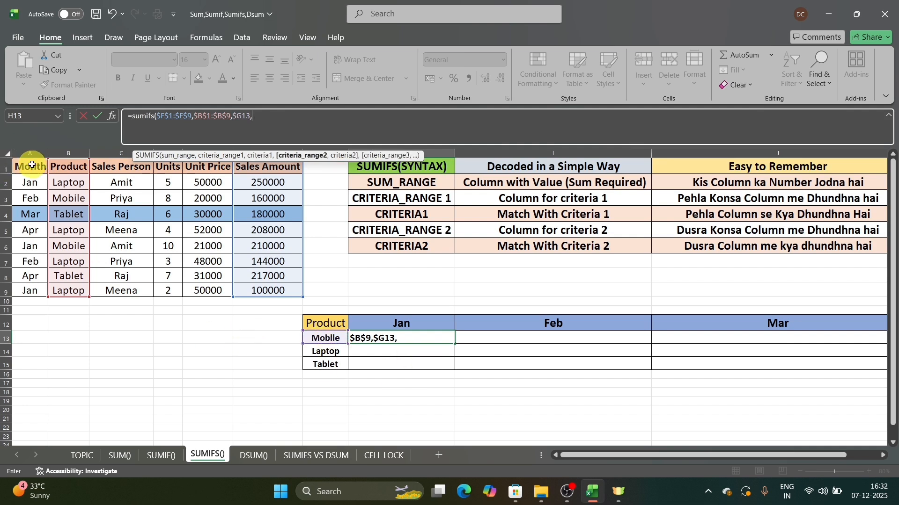
{"action": "key", "text": "ctrl+shift+Down"}
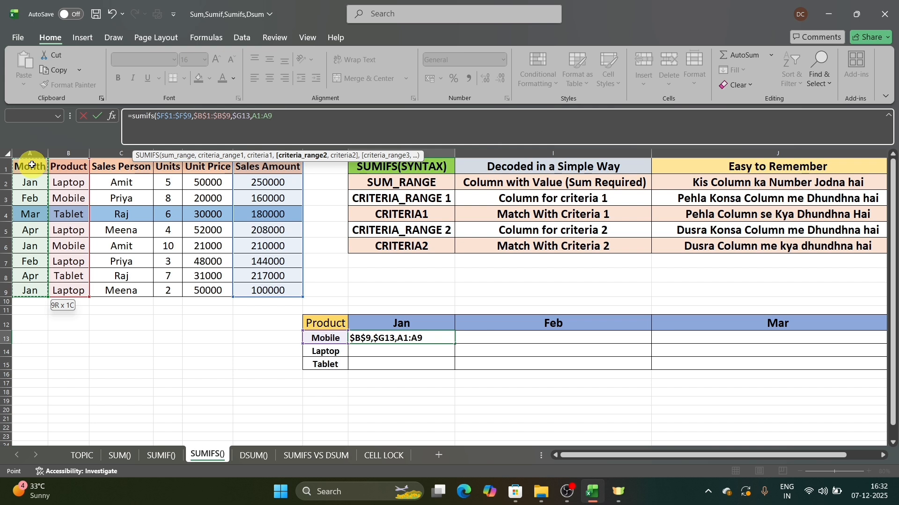
{"action": "key", "text": "F4"}
{"action": "type", "text": ","}
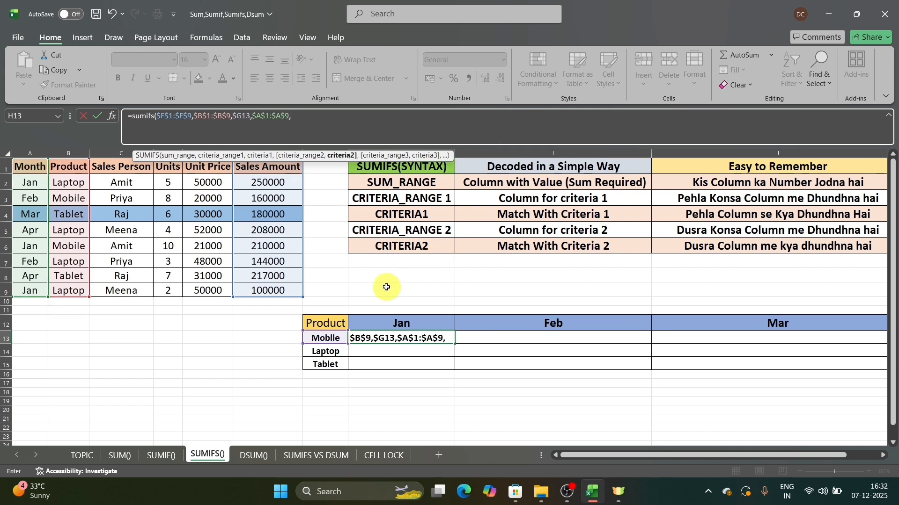
{"action": "left_click", "coordinate": [382, 323]}
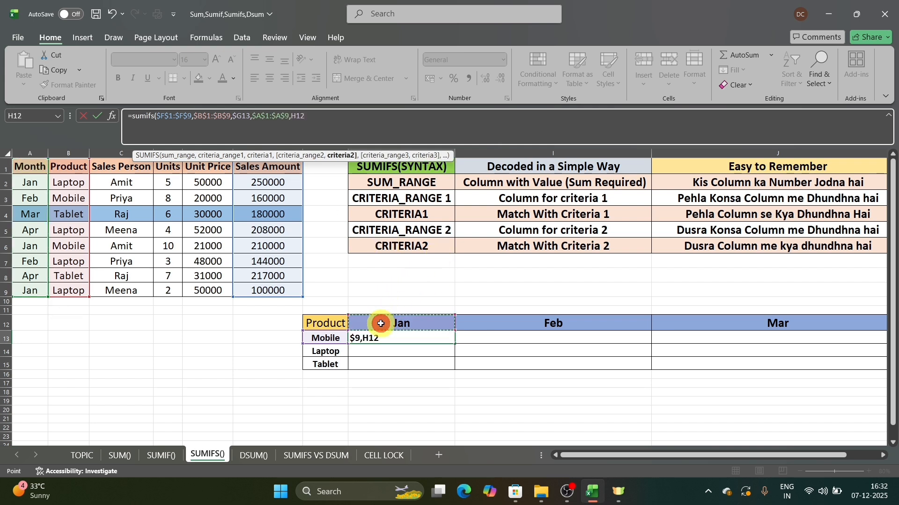
{"action": "key", "text": "F4"}
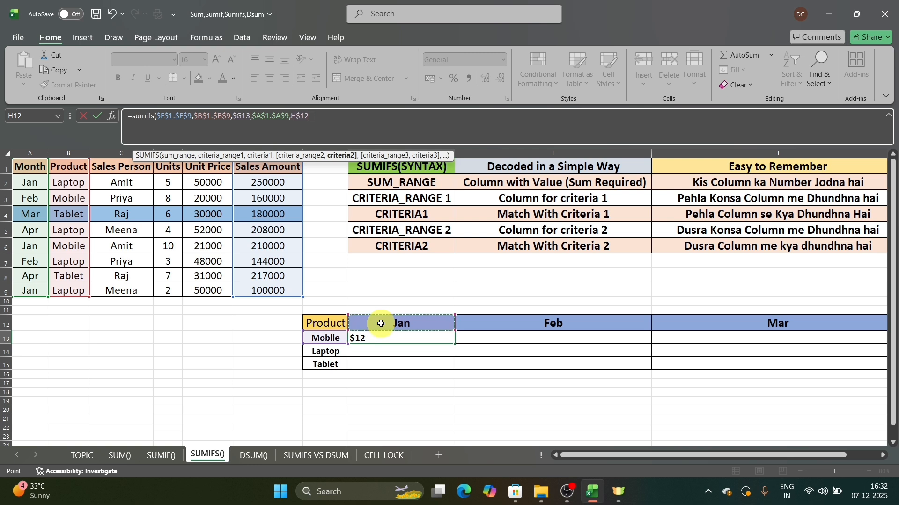
{"action": "key", "text": "Return"}
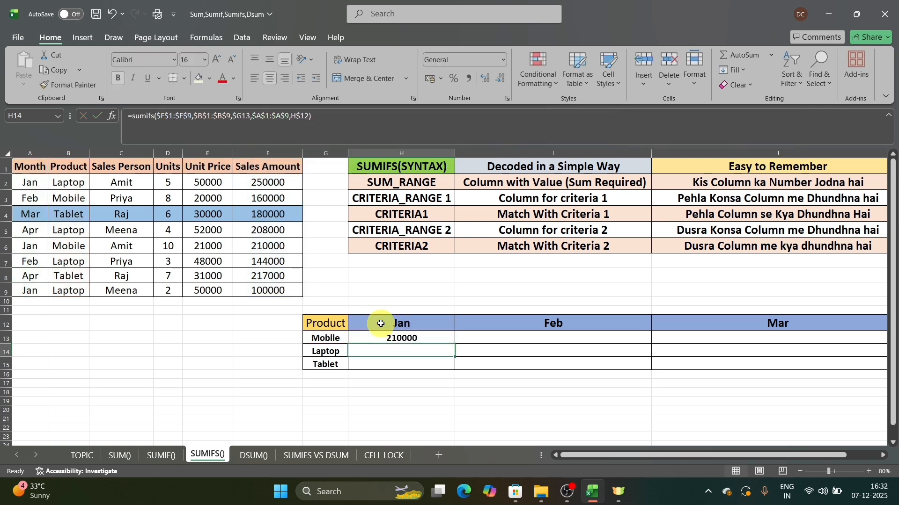
Check Mobile's Jan result against the Jan Mobile row of the sales data
{"action": "left_click", "coordinate": [329, 338]}
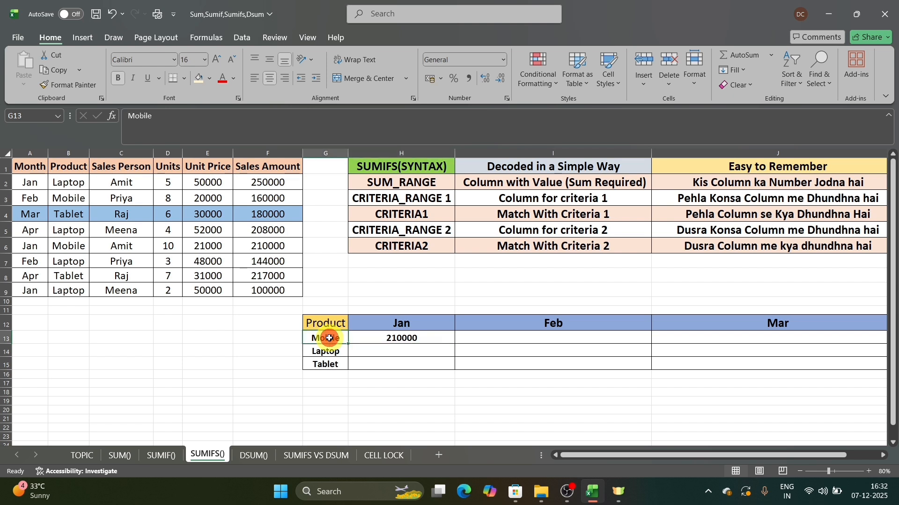
{"action": "left_click", "coordinate": [37, 181]}
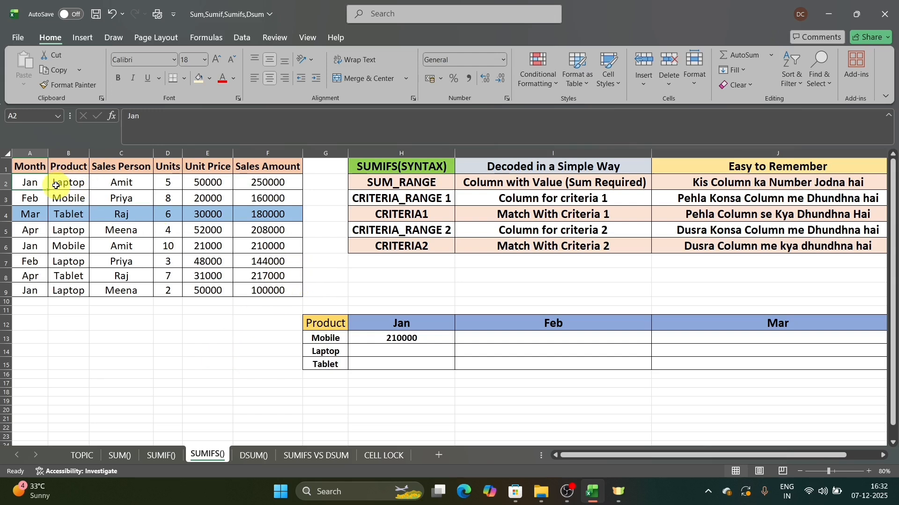
{"action": "key", "text": "Down"}
{"action": "key", "text": "Down"}
{"action": "key", "text": "Down"}
{"action": "key", "text": "Down"}
{"action": "key", "text": "shift+Right"}
{"action": "key", "text": "shift+Right"}
{"action": "key", "text": "shift+Right"}
{"action": "key", "text": "shift+Right"}
{"action": "key", "text": "shift+Right"}
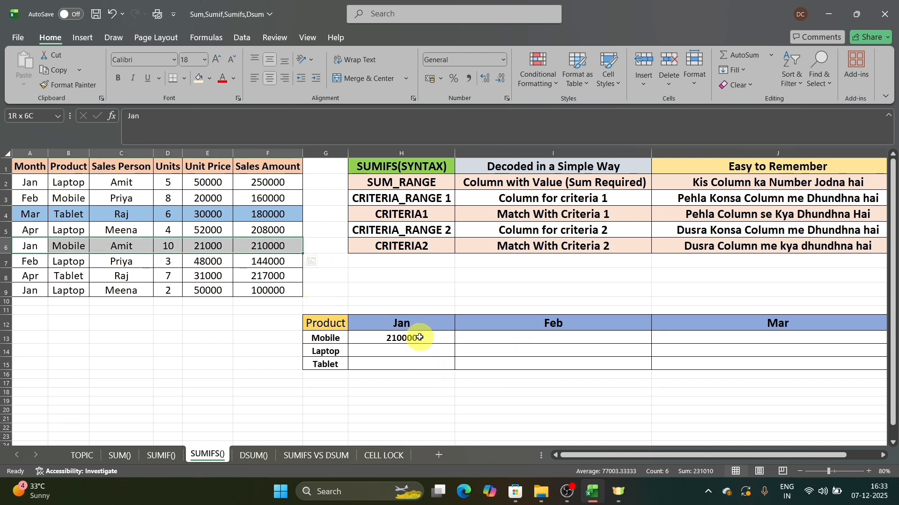
Copy Mobile's Jan SUMIFS formula to all Mobile, Laptop and Tablet cells for Jan, Feb and Mar, and save the workbook
{"action": "left_click", "coordinate": [420, 338]}
{"action": "key", "text": "ctrl+c"}
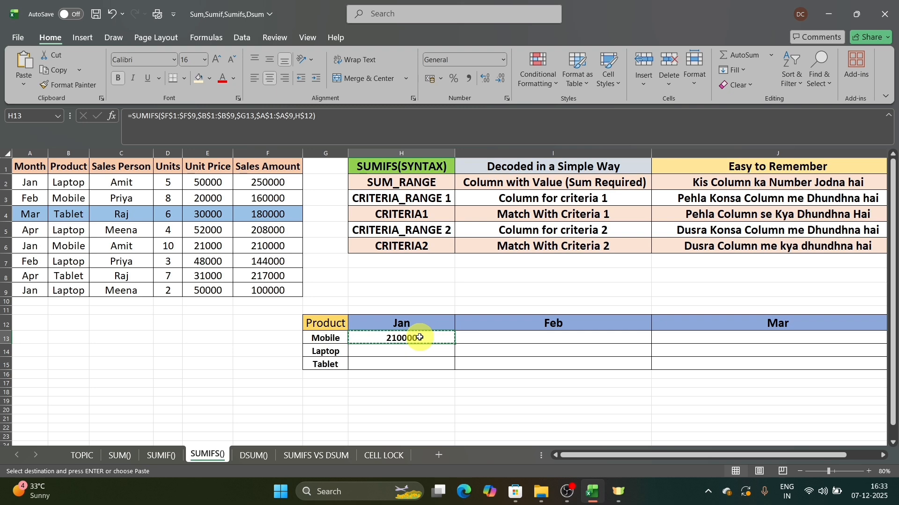
{"action": "key", "text": "shift+Down"}
{"action": "key", "text": "shift+Down"}
{"action": "key", "text": "shift+Right"}
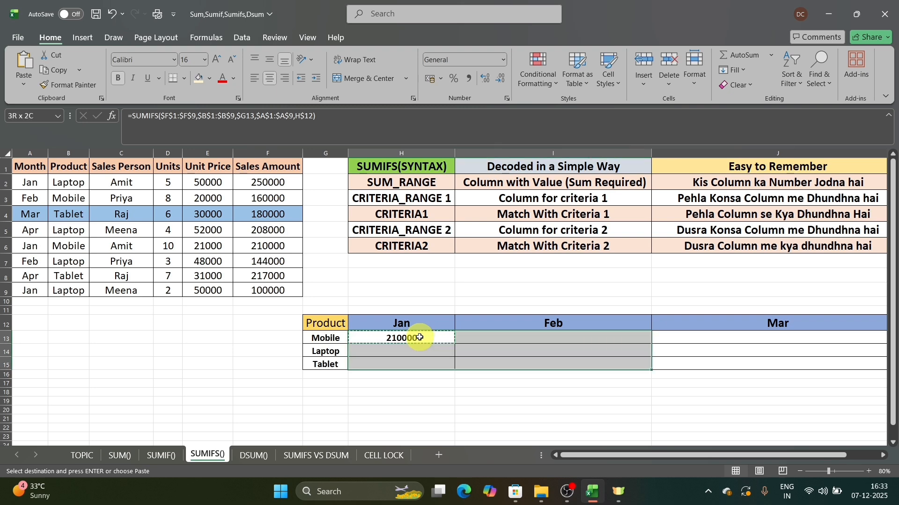
{"action": "key", "text": "shift+Right"}
{"action": "key", "text": "ctrl+v"}
{"action": "left_click", "coordinate": [510, 412]}
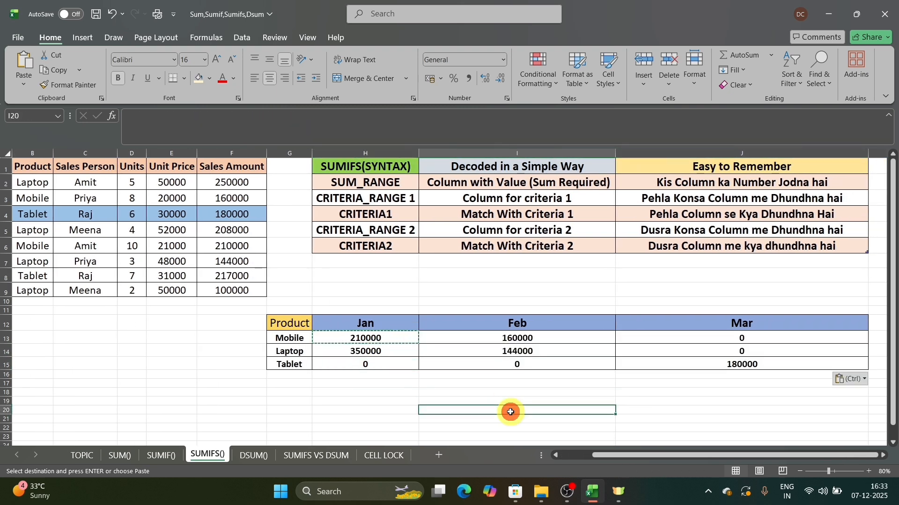
{"action": "scroll", "coordinate": [510, 412], "scroll_direction": "left", "scroll_amount": 1}
{"action": "key", "text": "ctrl+s"}
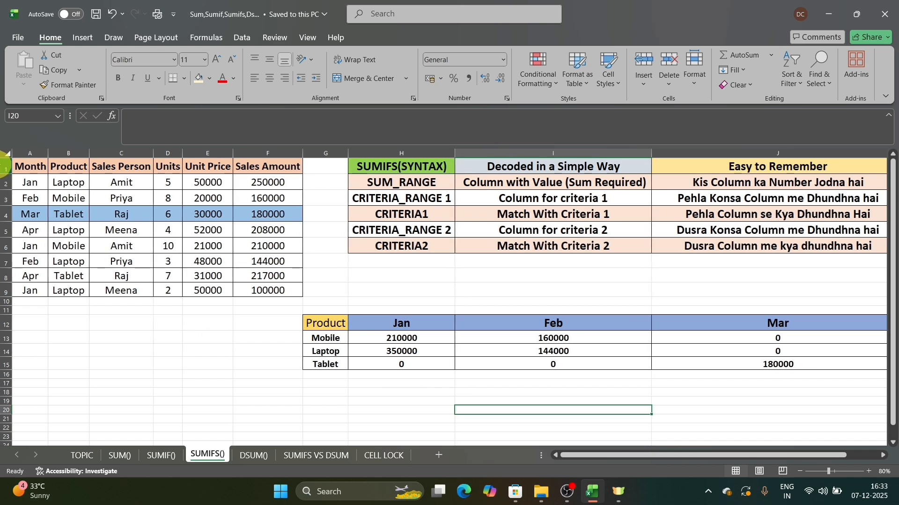
Check Tablet's Mar result against the Mar Tablet row of the sales data
{"action": "left_click_drag", "start_coordinate": [39, 204], "coordinate": [268, 214]}
{"action": "left_click", "coordinate": [265, 213]}
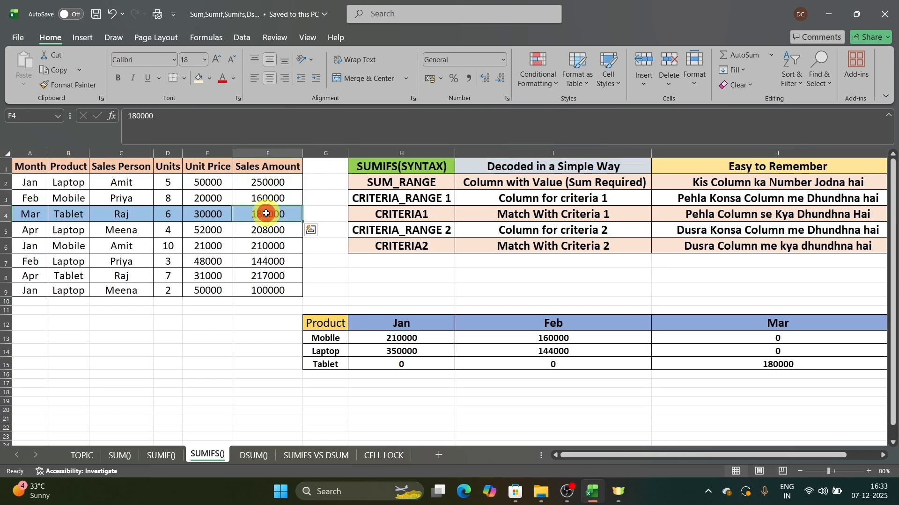
{"action": "left_click", "coordinate": [433, 274]}
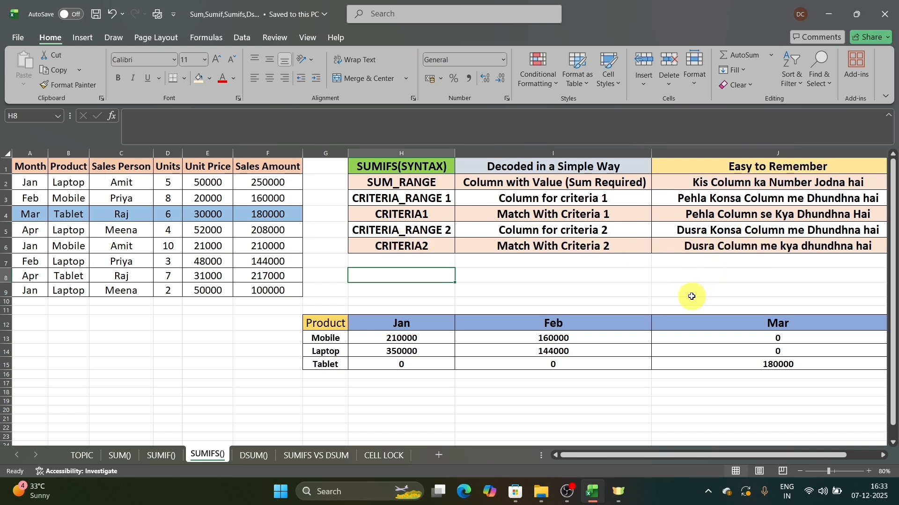
On the DSUM() sheet, start a DSUM formula in Total Sum cell M8 with the locked range $A$1:$F$9 as the database
{"action": "left_click", "coordinate": [254, 455]}
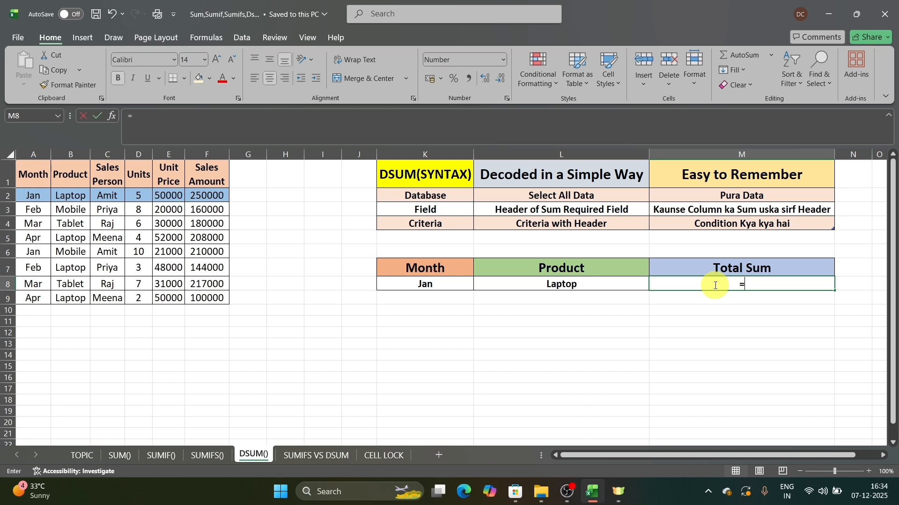
{"action": "type", "text": "ds"}
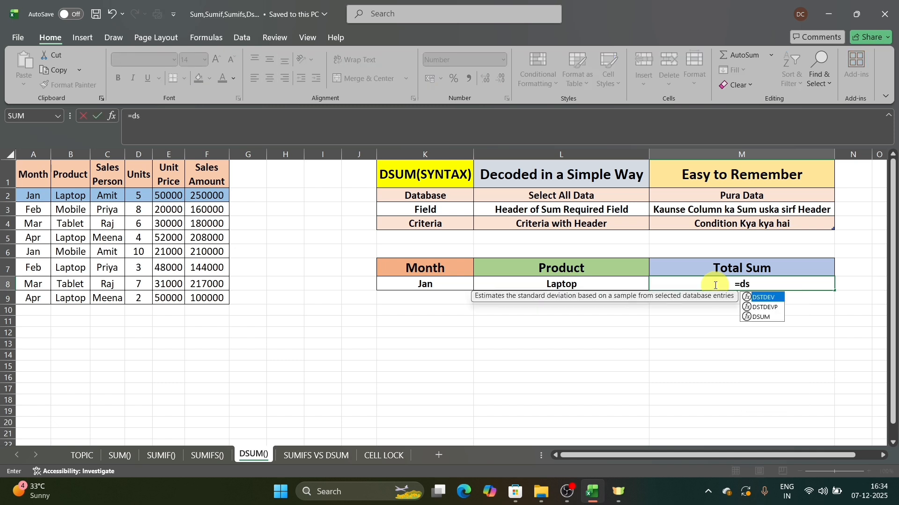
{"action": "type", "text": "um("}
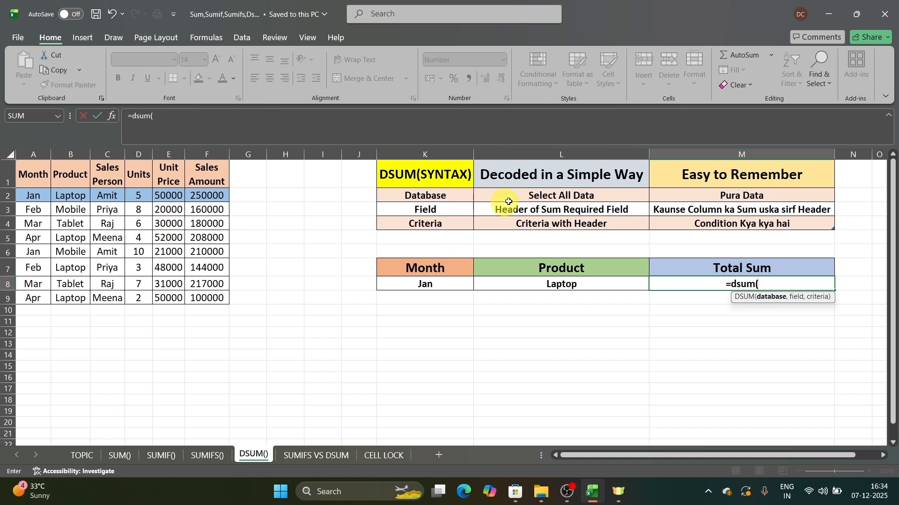
{"action": "left_click", "coordinate": [36, 172]}
{"action": "key", "text": "ctrl+shift+Down"}
{"action": "key", "text": "ctrl+shift+Right"}
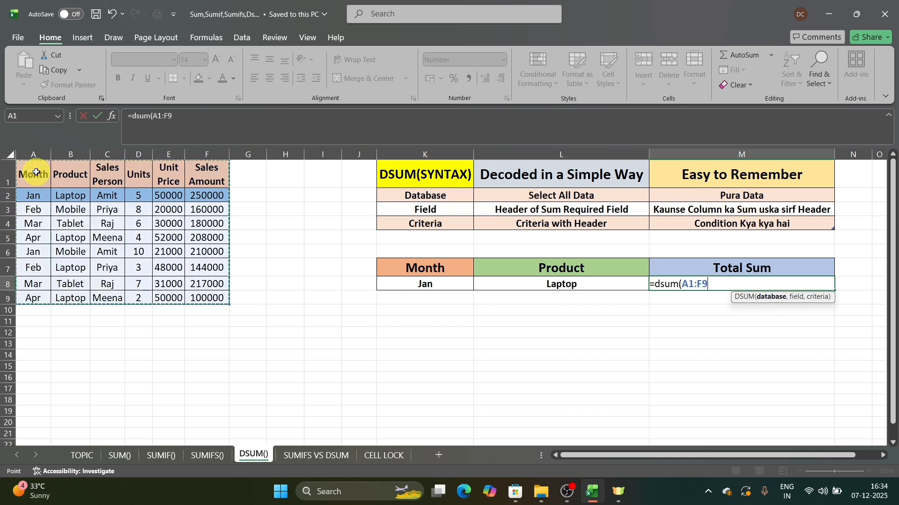
{"action": "key", "text": "F4"}
{"action": "type", "text": ","}
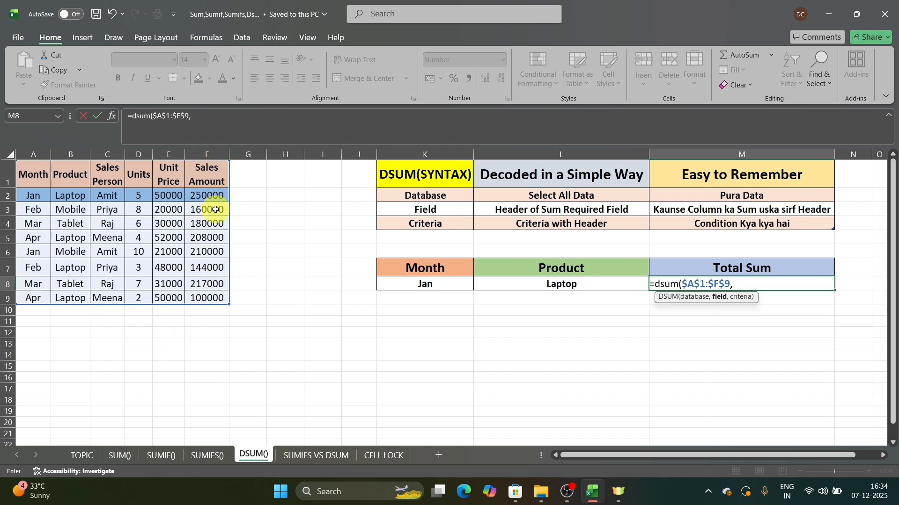
Complete the DSUM formula with the locked Sales Amount header $F$1 as field and K7:L8 as criteria, and save the workbook
{"action": "left_click", "coordinate": [217, 178]}
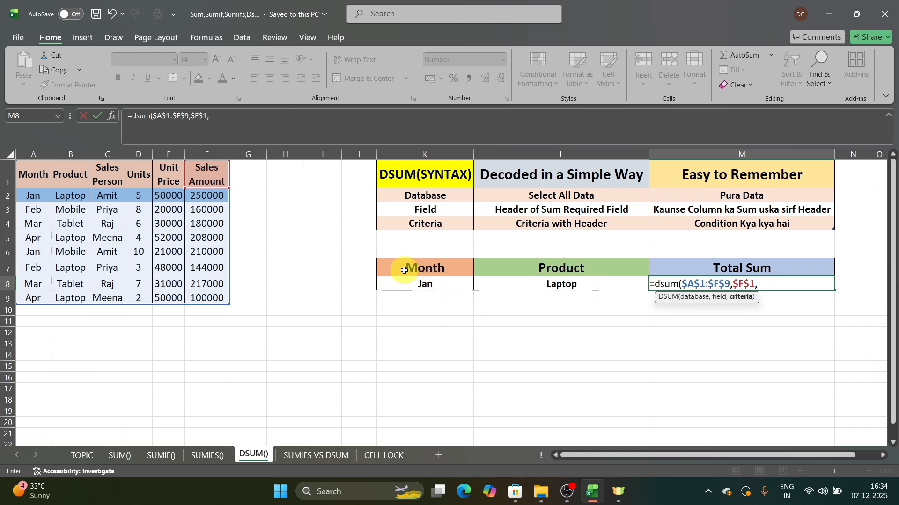
{"action": "left_click", "coordinate": [430, 262]}
{"action": "key", "text": "shift+Down"}
{"action": "key", "text": "shift+Right"}
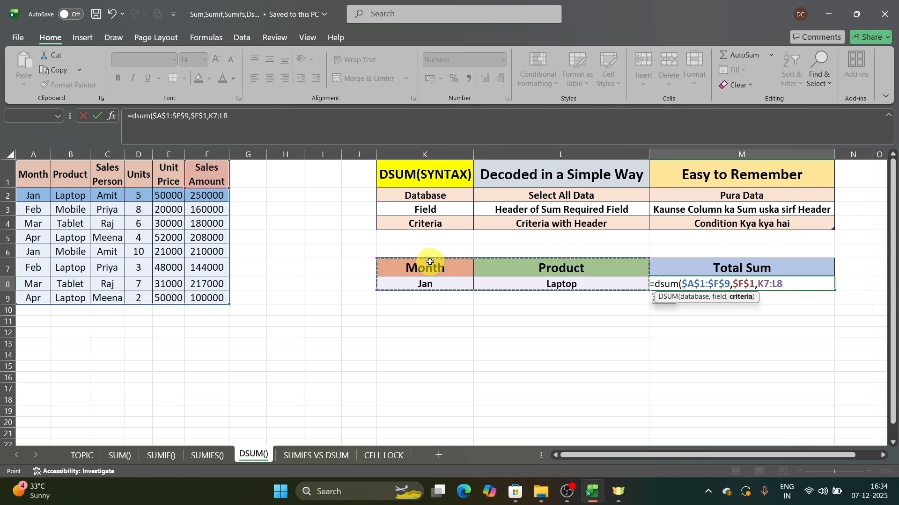
{"action": "type", "text": ")"}
{"action": "key", "text": "Return"}
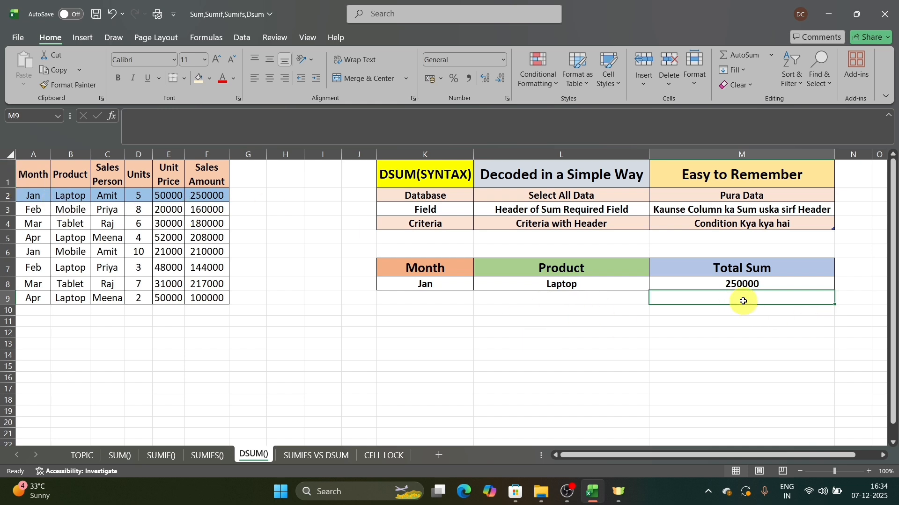
{"action": "key", "text": "ctrl+s"}
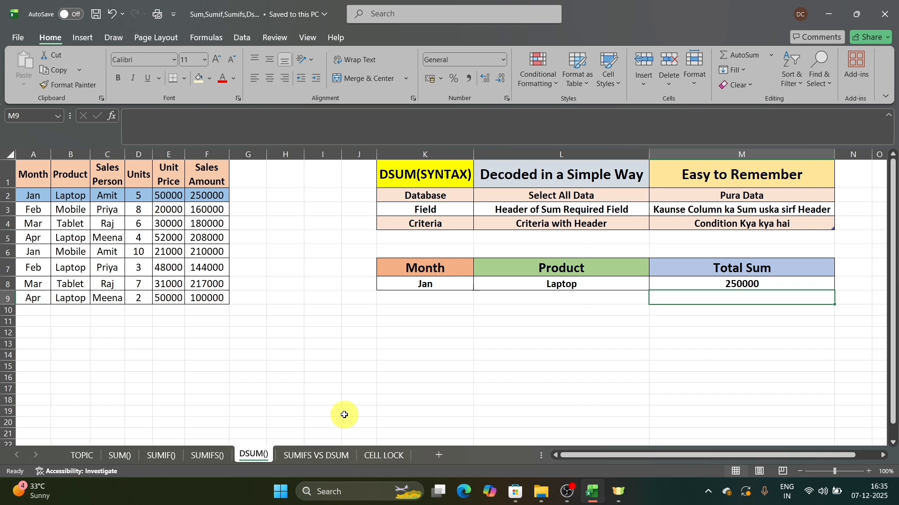
Go to the SUMIFS VS DSUM sheet and select the criteria row's Sales Amount cell L2
{"action": "left_click", "coordinate": [308, 453]}
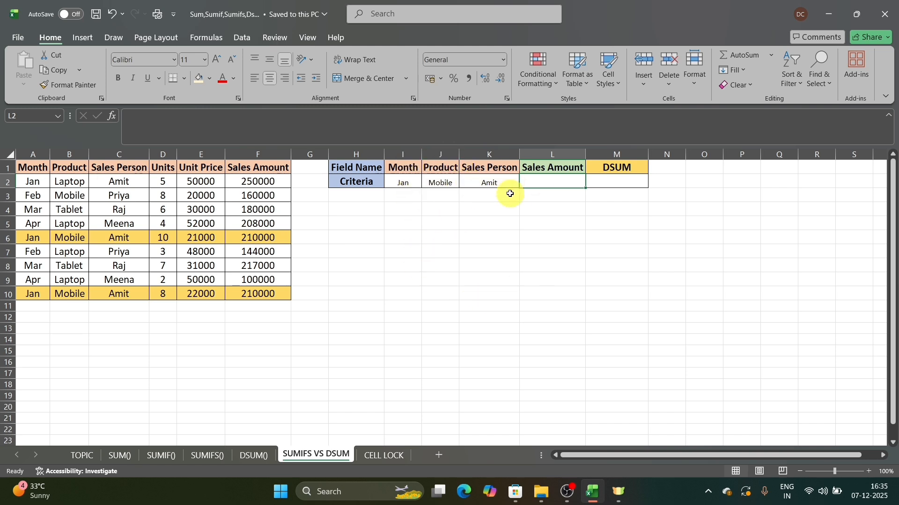
{"action": "left_click", "coordinate": [550, 181]}
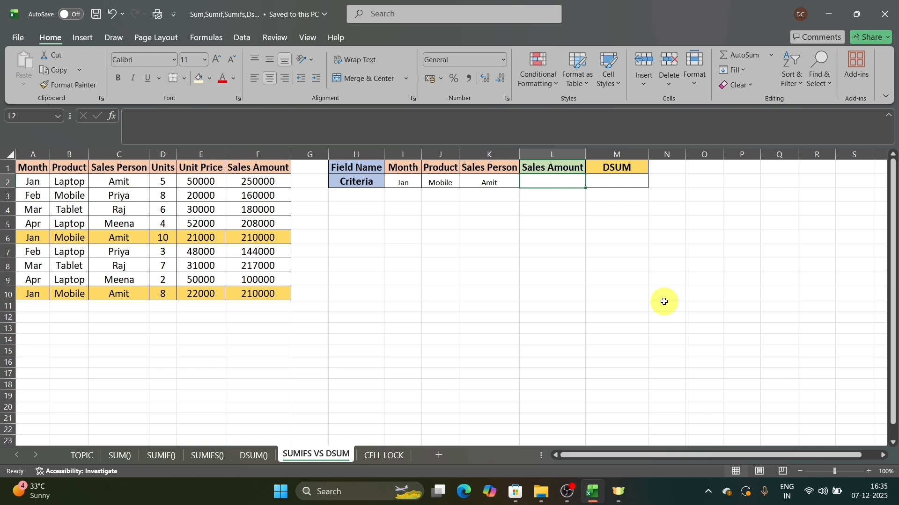
{"action": "type", "text": "=su"}
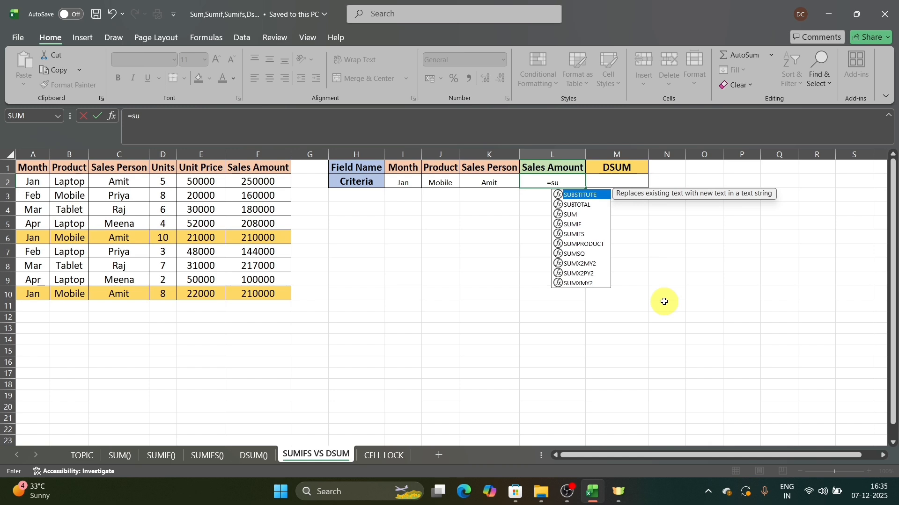
{"action": "key", "text": "BackSpace"}
{"action": "key", "text": "BackSpace"}
{"action": "key", "text": "BackSpace"}
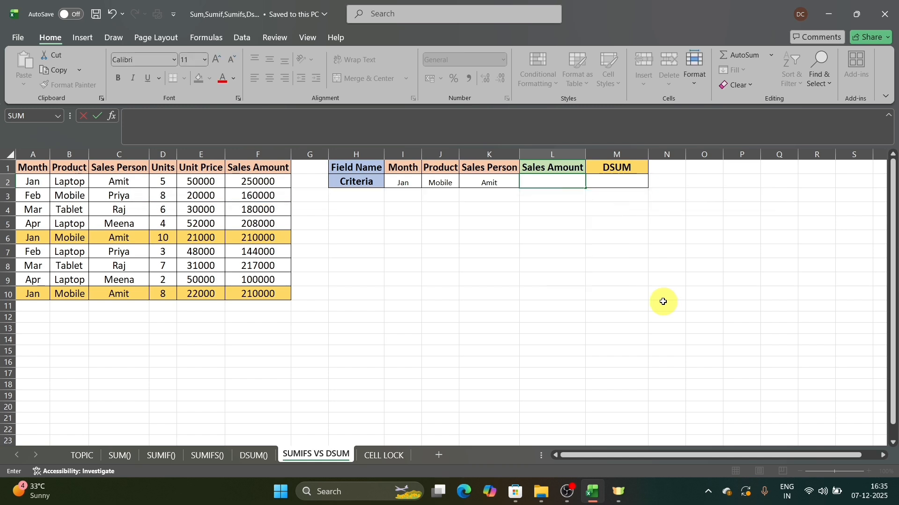
Start a SUMIFS formula in L2 with the locked Sales Amount range $F$1:$F$10 as the sum range
{"action": "left_click", "coordinate": [293, 125]}
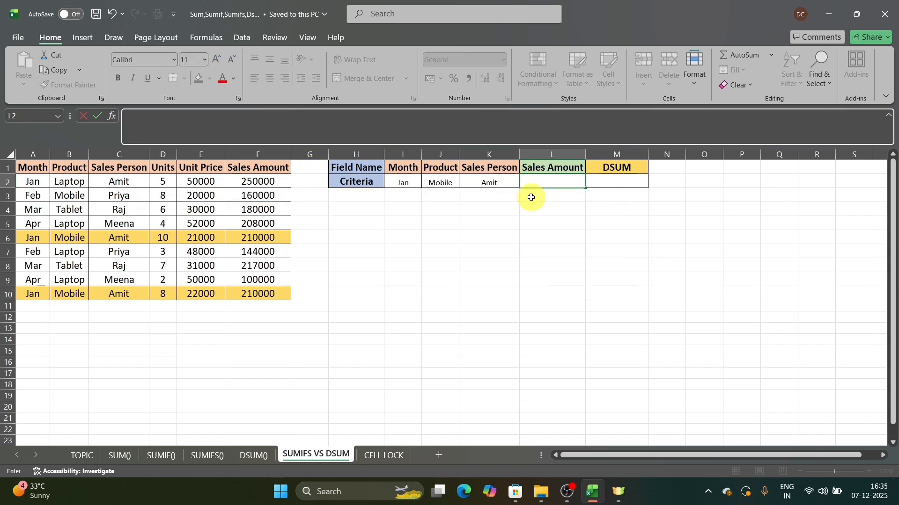
{"action": "type", "text": "=sum"}
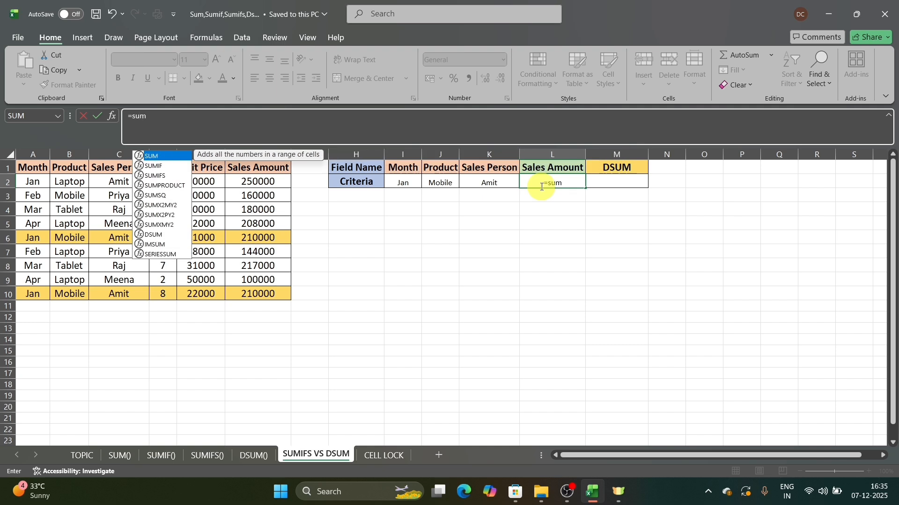
{"action": "type", "text": "ifs"}
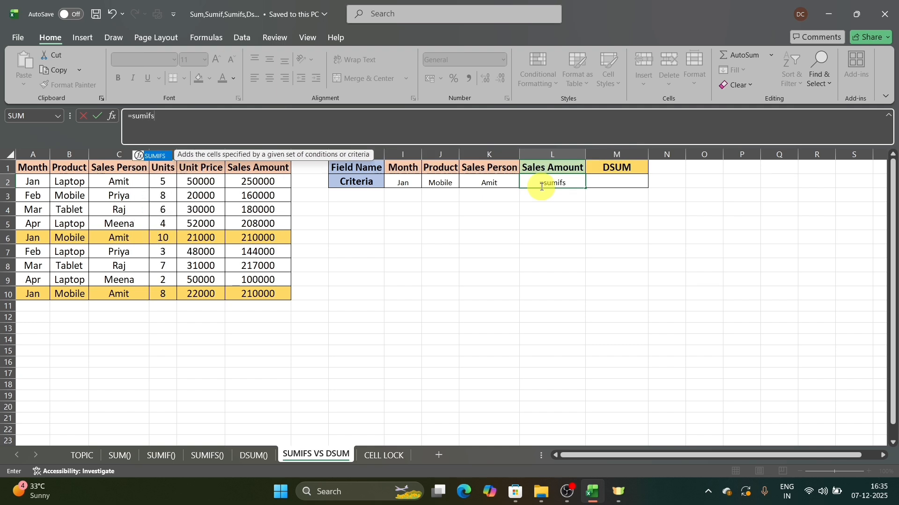
{"action": "type", "text": "("}
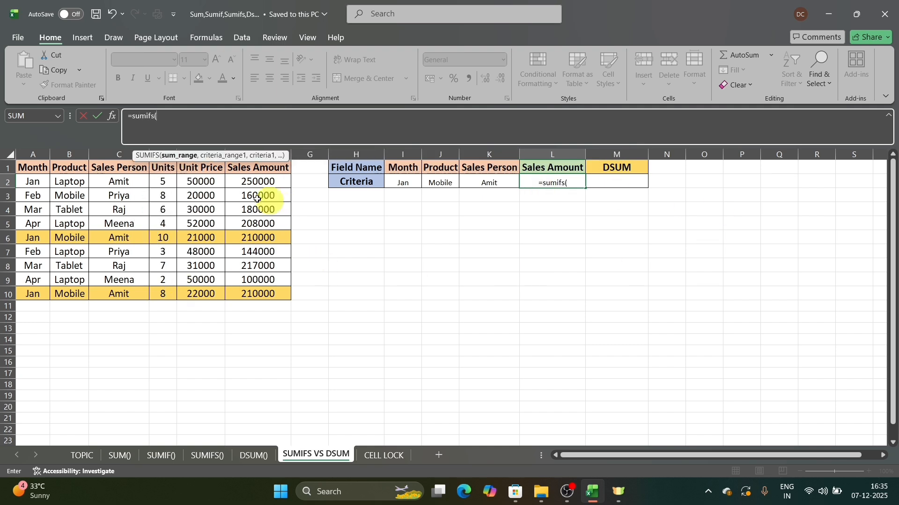
{"action": "left_click", "coordinate": [246, 170]}
{"action": "key", "text": "ctrl+shift+Down"}
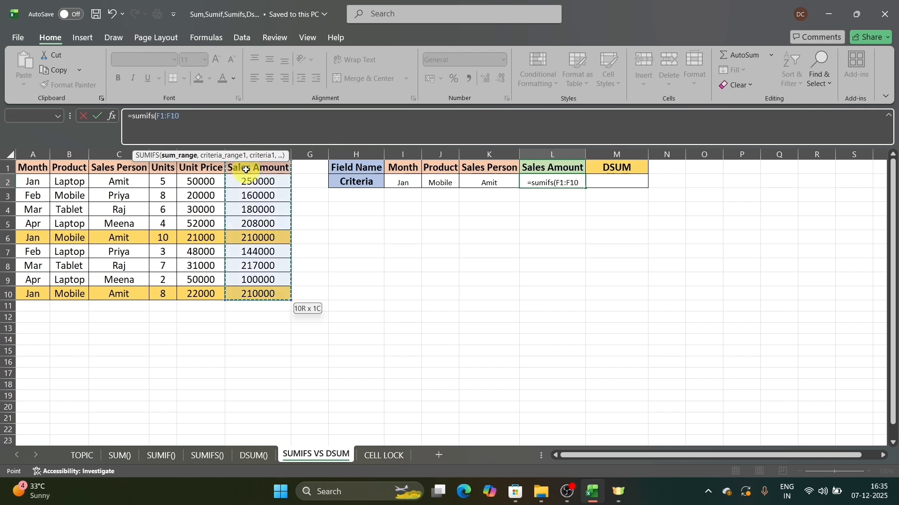
{"action": "key", "text": "F4"}
{"action": "type", "text": ","}
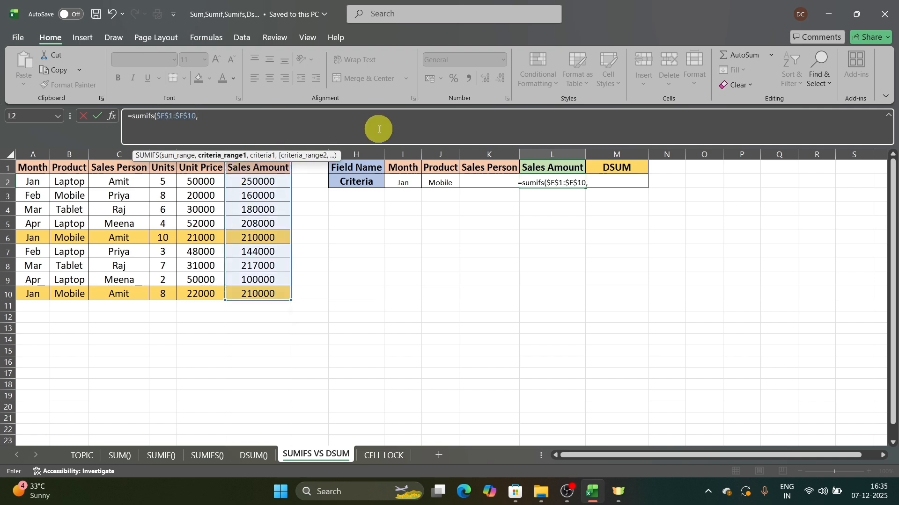
Add the locked Month range $A$1:$A$10 as the first criteria range, matched with Jan in I2
{"action": "left_click", "coordinate": [74, 168]}
{"action": "key", "text": "Left"}
{"action": "key", "text": "ctrl+shift+Down"}
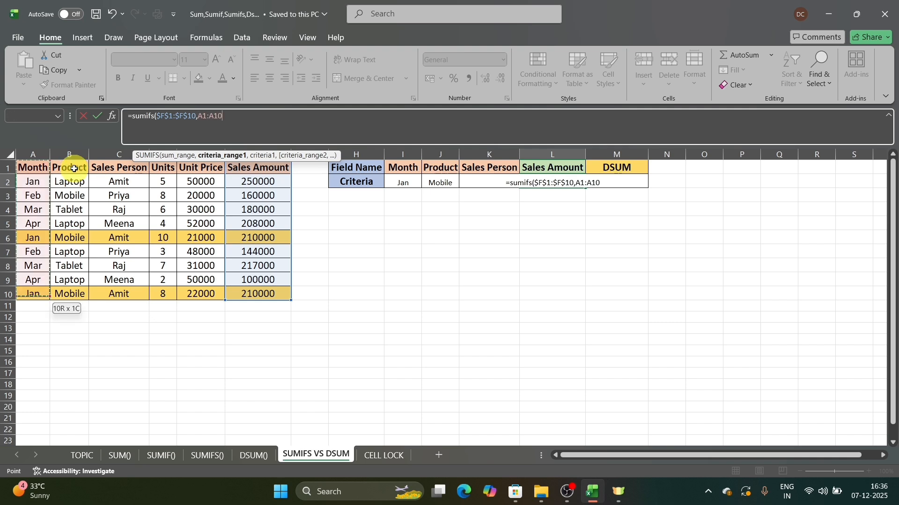
{"action": "key", "text": "F4"}
{"action": "type", "text": ","}
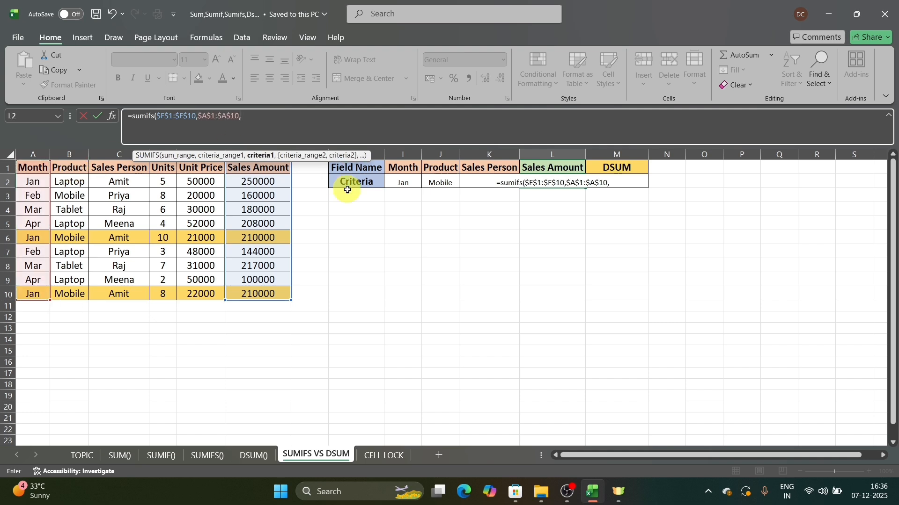
{"action": "left_click", "coordinate": [399, 182]}
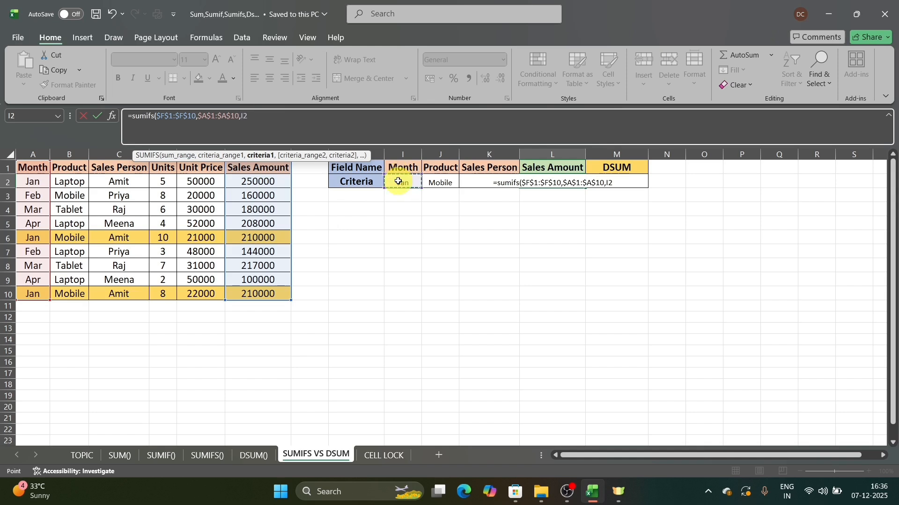
{"action": "type", "text": ","}
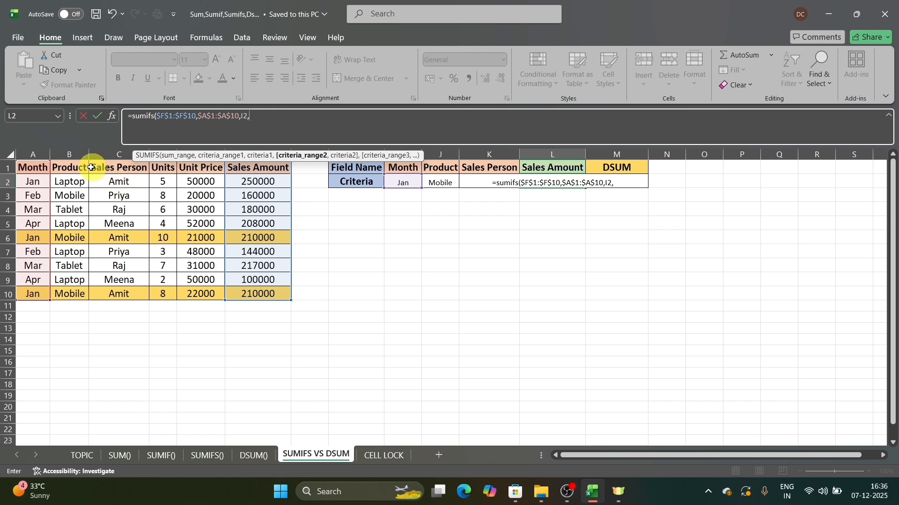
Add the locked Product range $B$1:$B$10 as the second criteria range, matched with Mobile in J2
{"action": "left_click", "coordinate": [69, 168]}
{"action": "key", "text": "ctrl+shift+Down"}
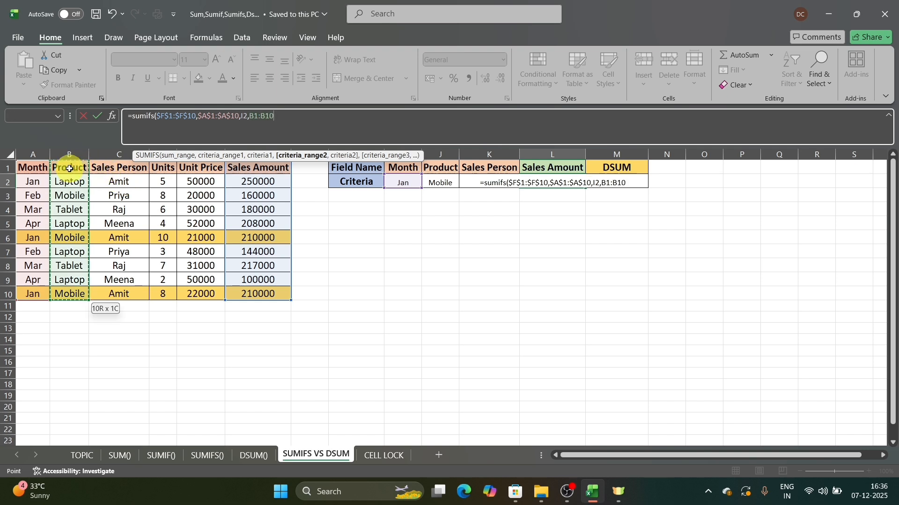
{"action": "key", "text": "F4"}
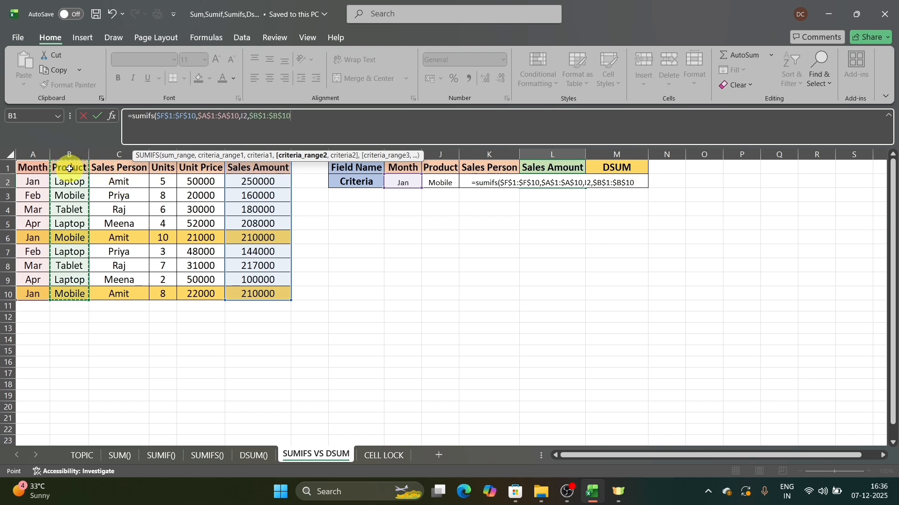
{"action": "type", "text": ","}
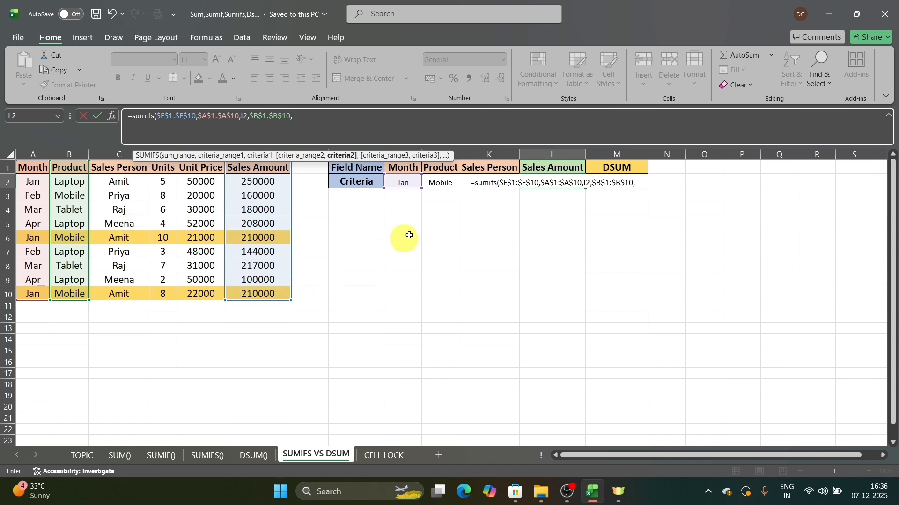
{"action": "left_click", "coordinate": [439, 184]}
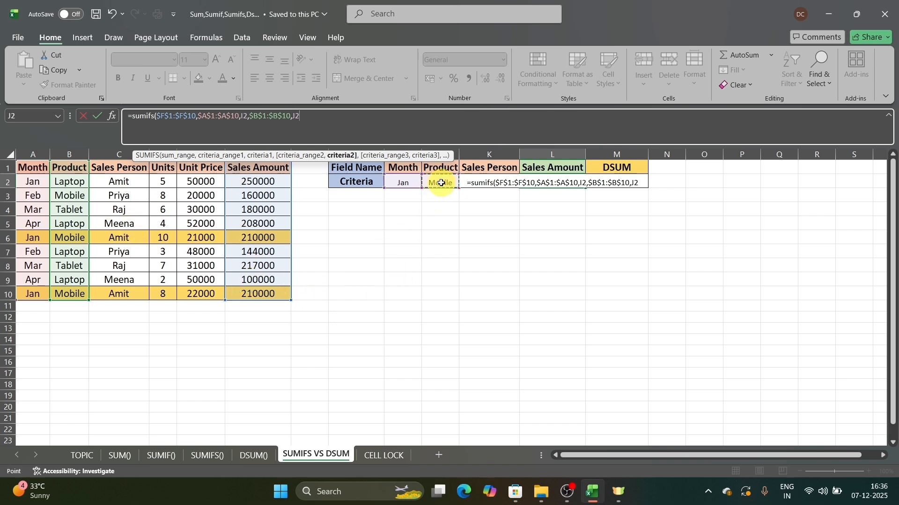
{"action": "type", "text": ","}
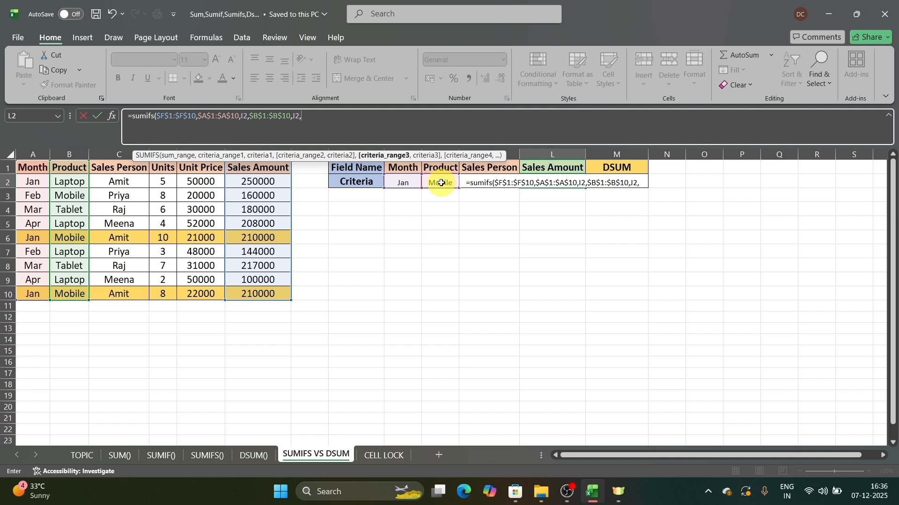
Add the locked Sales Person range $C$1:$C$10 matched with the Sales Person criterion, and complete the SUMIFS formula
{"action": "left_click", "coordinate": [113, 169]}
{"action": "key", "text": "ctrl+shift+Down"}
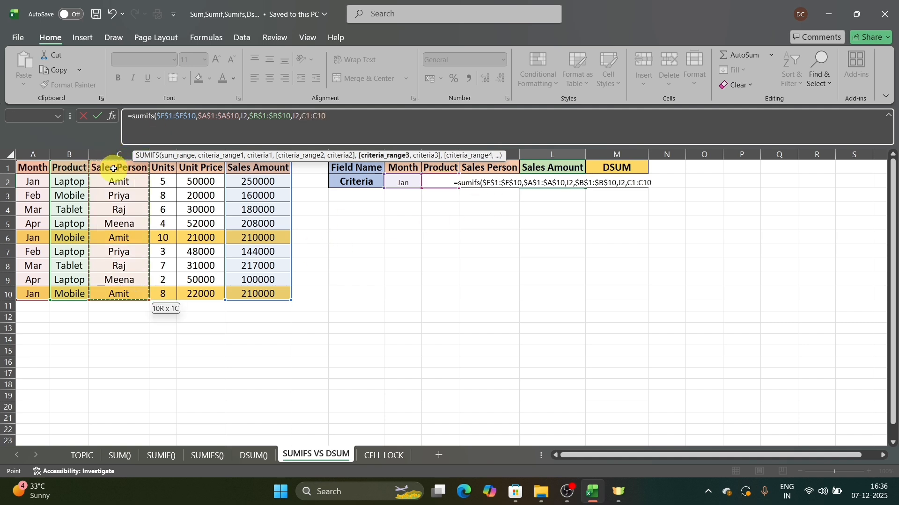
{"action": "key", "text": "F4"}
{"action": "type", "text": ","}
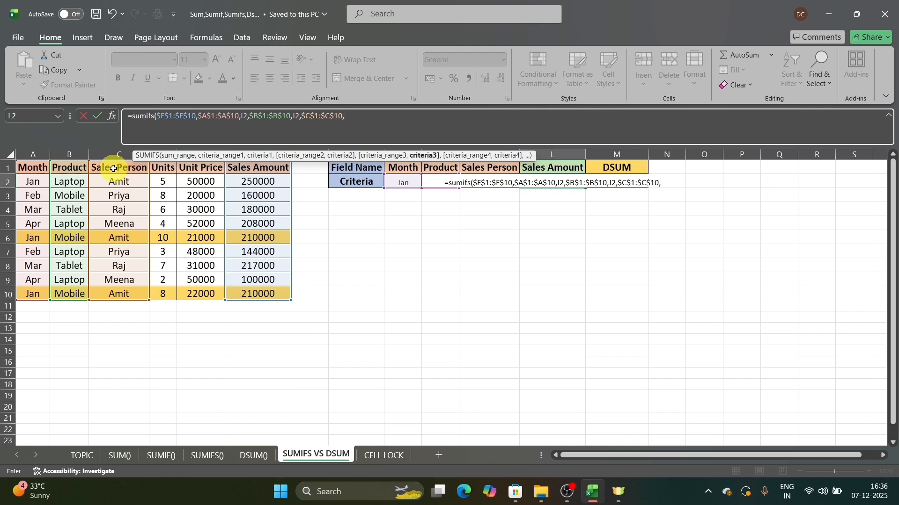
{"action": "left_click", "coordinate": [495, 167]}
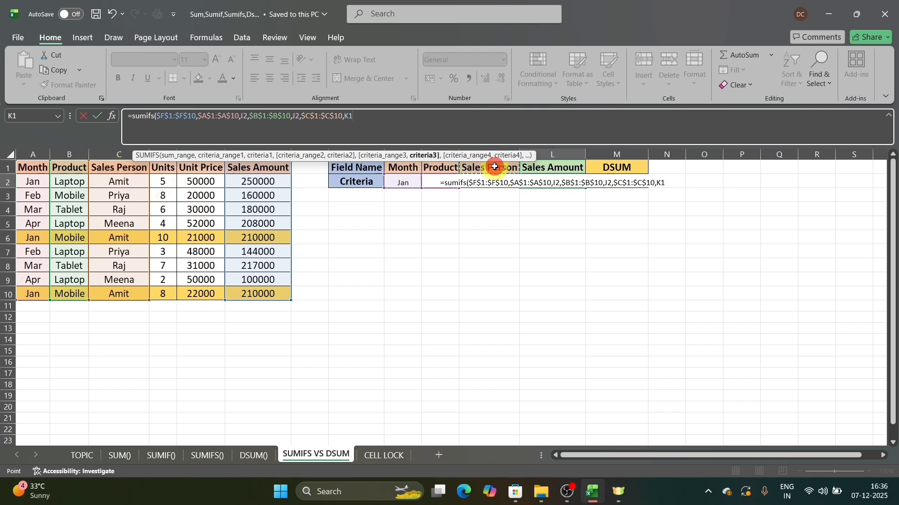
{"action": "key", "text": "Return"}
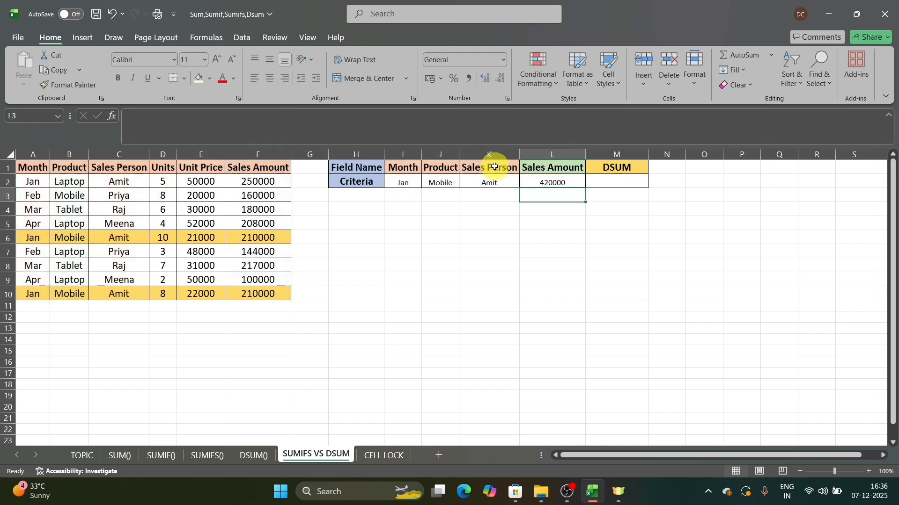
Start a DSUM formula in M2, under the DSUM heading beside the SUMIFS result
{"action": "left_click", "coordinate": [555, 181]}
{"action": "left_click", "coordinate": [614, 181]}
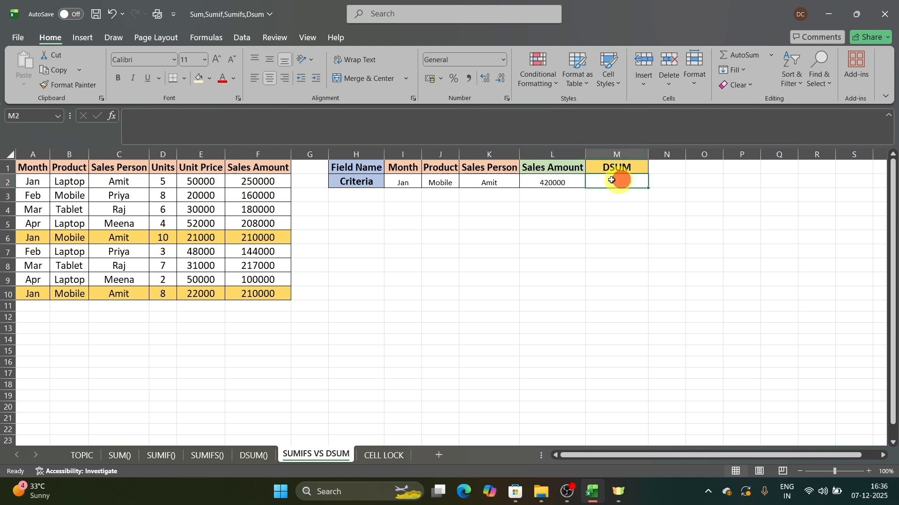
{"action": "left_click", "coordinate": [558, 186]}
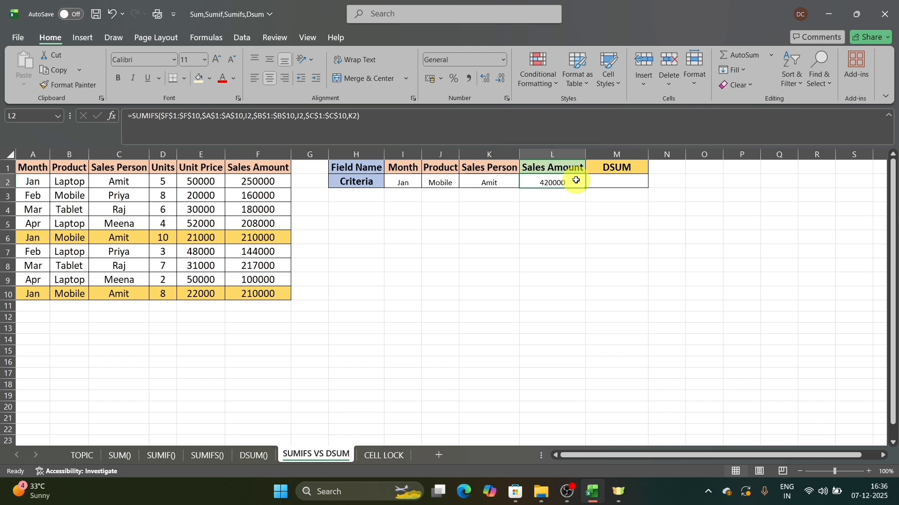
{"action": "left_click", "coordinate": [628, 180]}
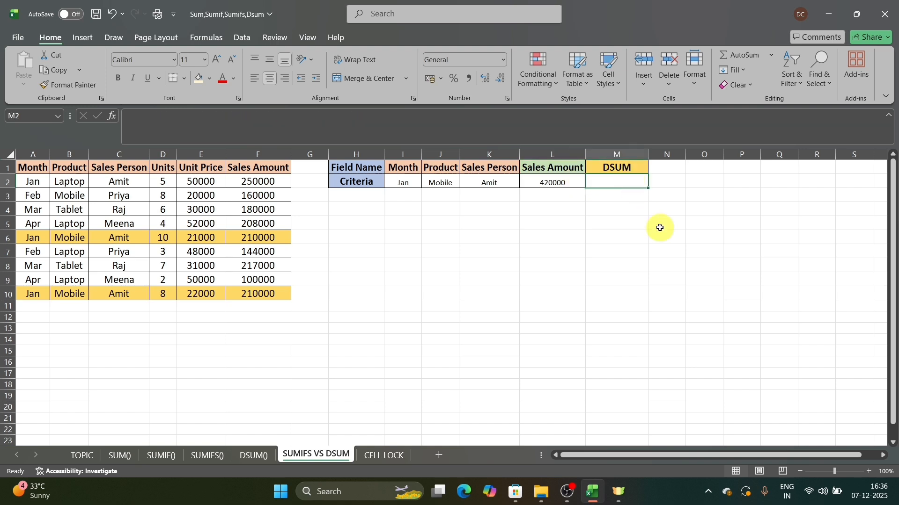
{"action": "type", "text": "-ds"}
{"action": "key", "text": "BackSpace"}
{"action": "key", "text": "BackSpace"}
{"action": "key", "text": "BackSpace"}
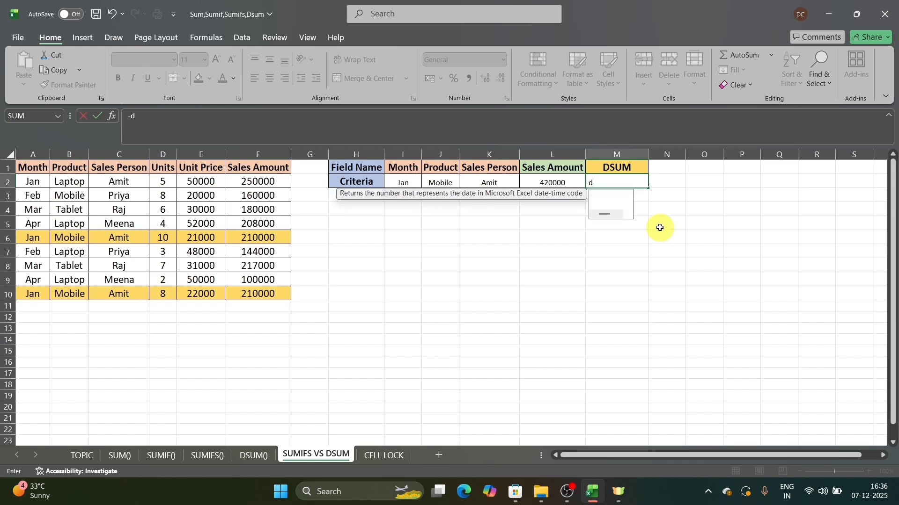
{"action": "type", "text": "=dsumo"}
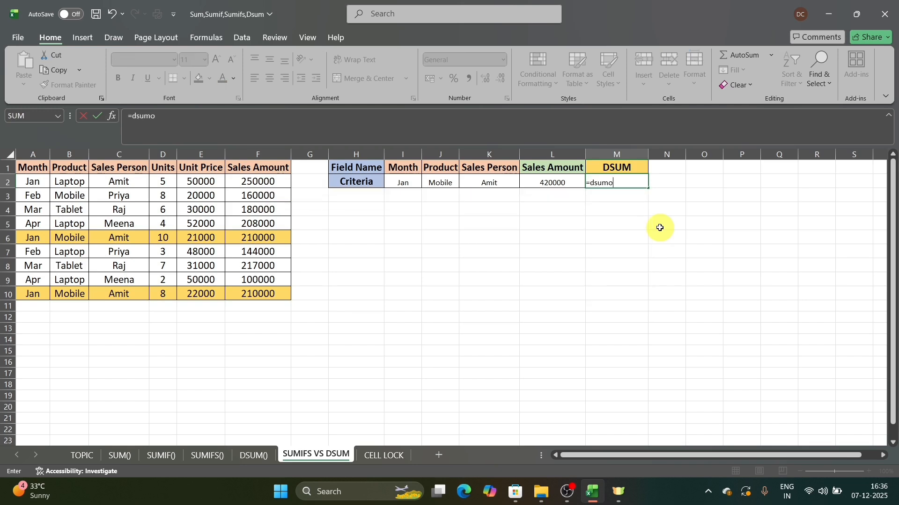
{"action": "key", "text": "BackSpace"}
{"action": "type", "text": "("}
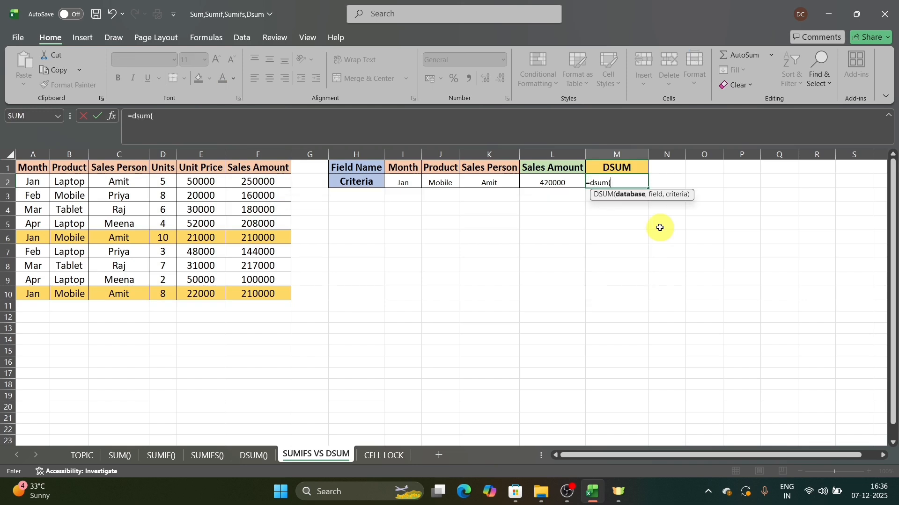
Set the whole sales table, headers included, as the DSUM database with the locked range $A$1:$F$10
{"action": "left_click", "coordinate": [29, 169]}
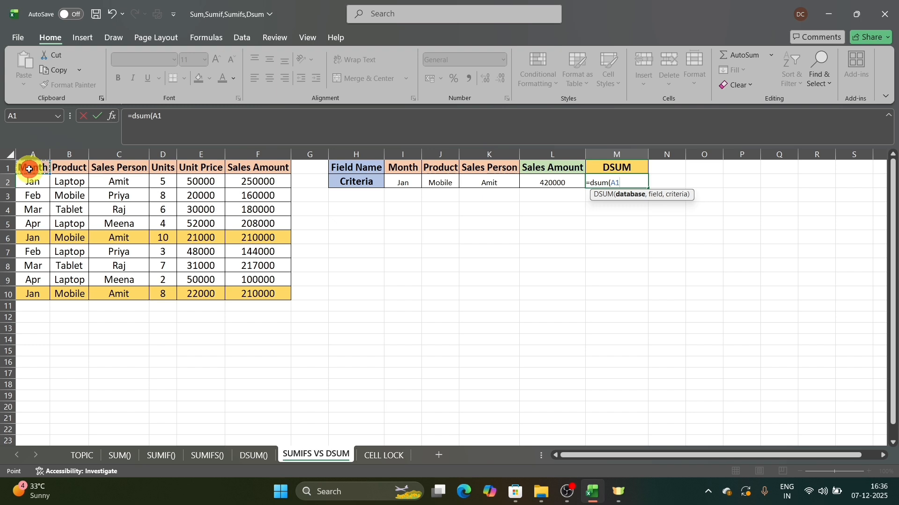
{"action": "key", "text": "ctrl+shift+Down"}
{"action": "key", "text": "ctrl+shift+Right"}
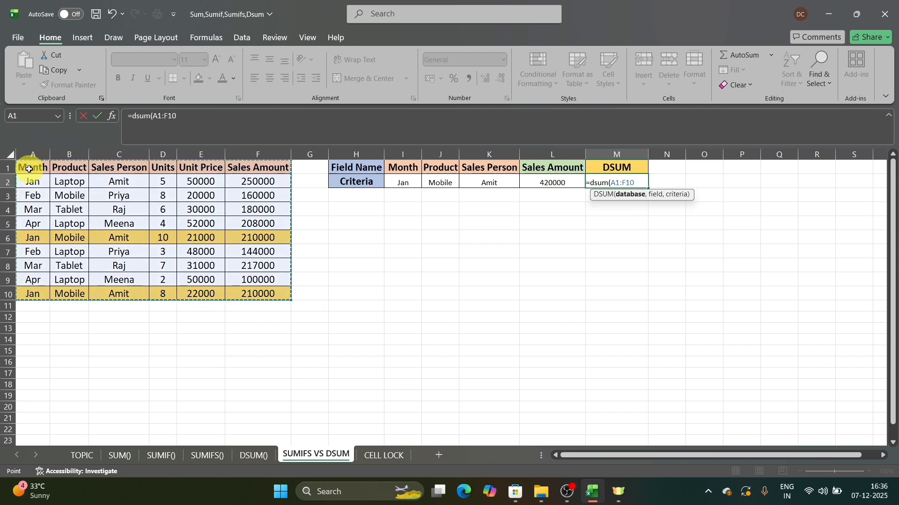
{"action": "key", "text": "F4"}
{"action": "type", "text": ","}
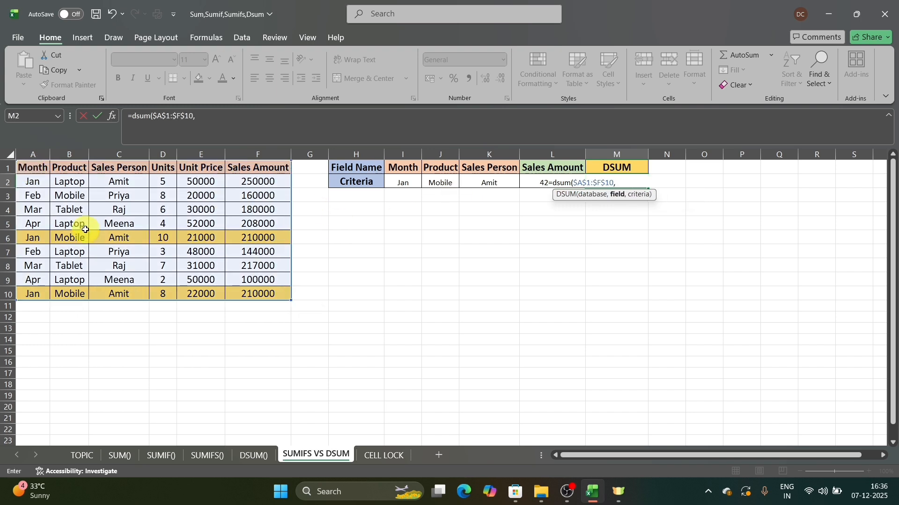
Use the Sales Amount header F1 as the field and I1:K2 as the criteria range, and complete the DSUM formula
{"action": "left_click", "coordinate": [259, 169]}
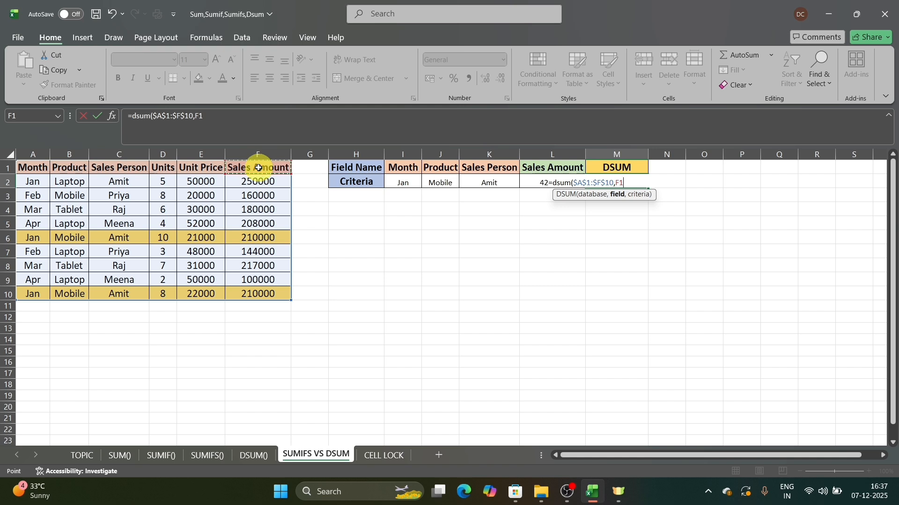
{"action": "type", "text": ","}
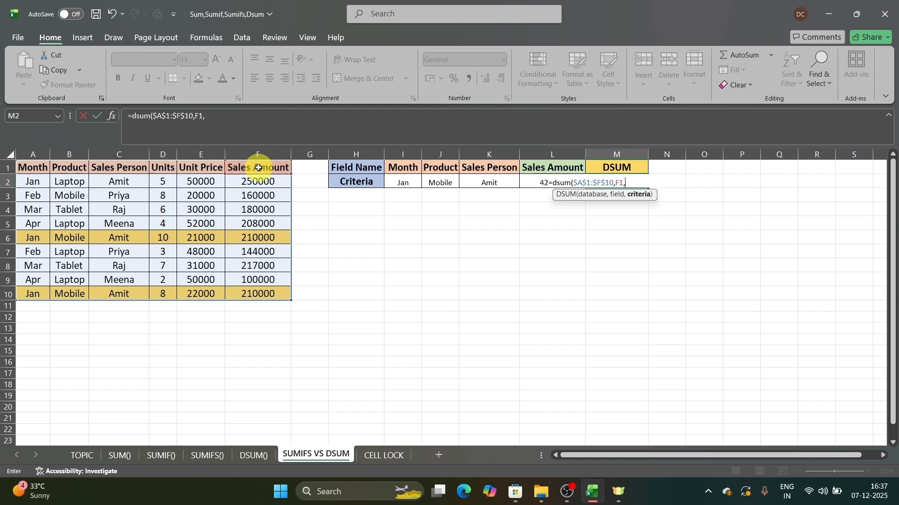
{"action": "left_click_drag", "start_coordinate": [405, 168], "coordinate": [406, 170]}
{"action": "key", "text": "shift+Right"}
{"action": "key", "text": "shift+Right"}
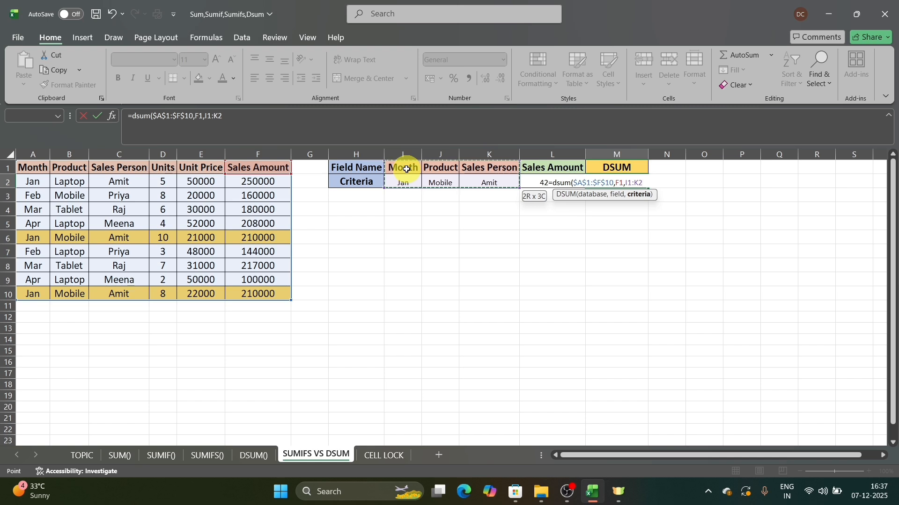
{"action": "key", "text": "Return"}
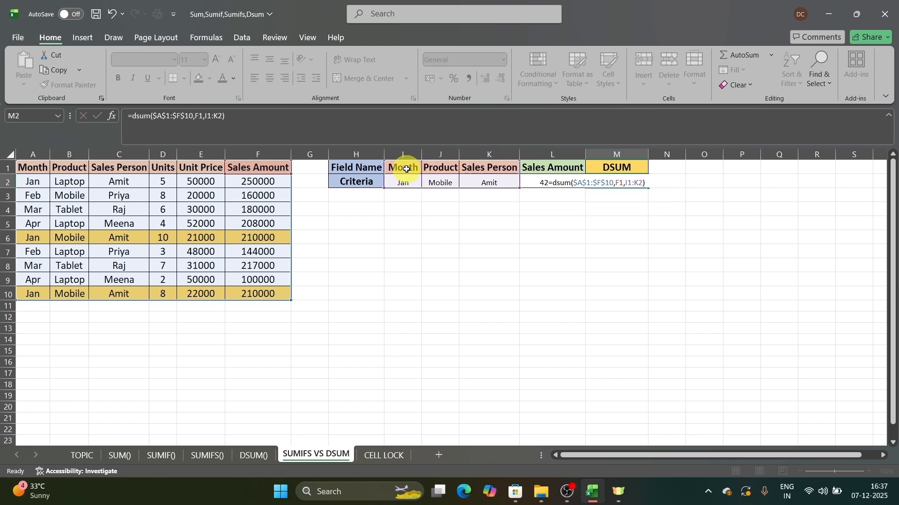